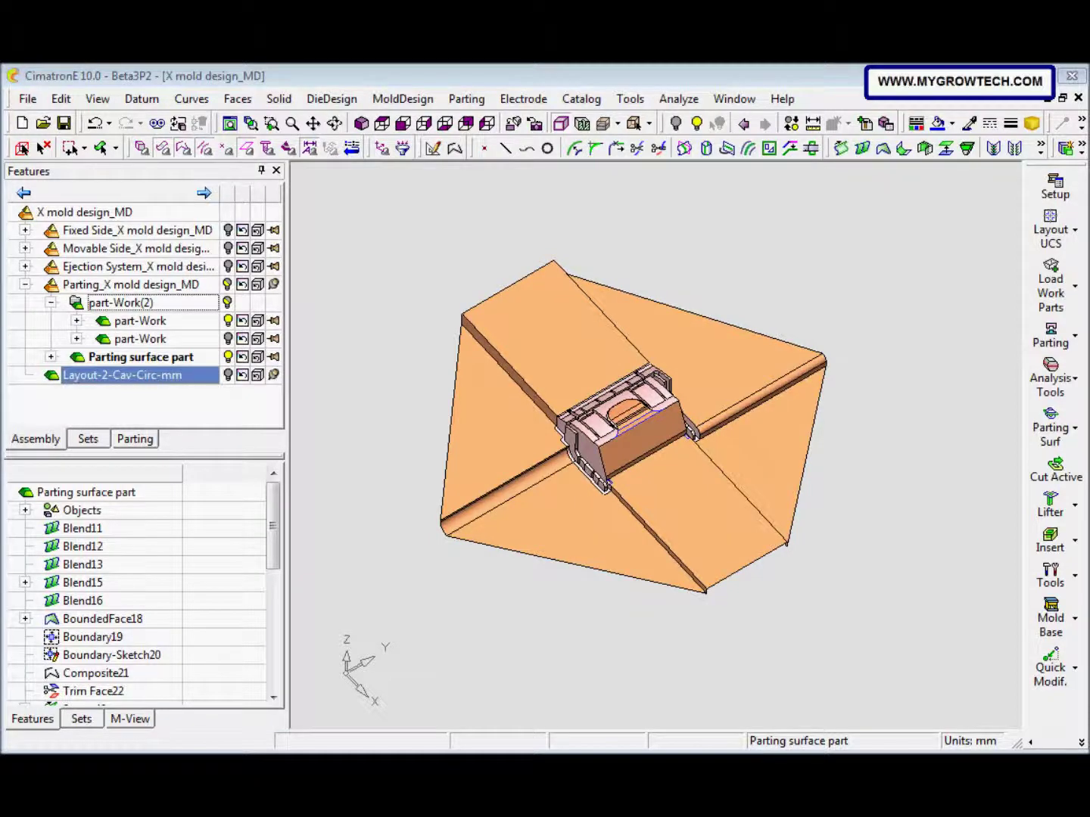
Show the second part-Work and turn on the display of datums.
{"action": "left_click", "coordinate": [229, 339]}
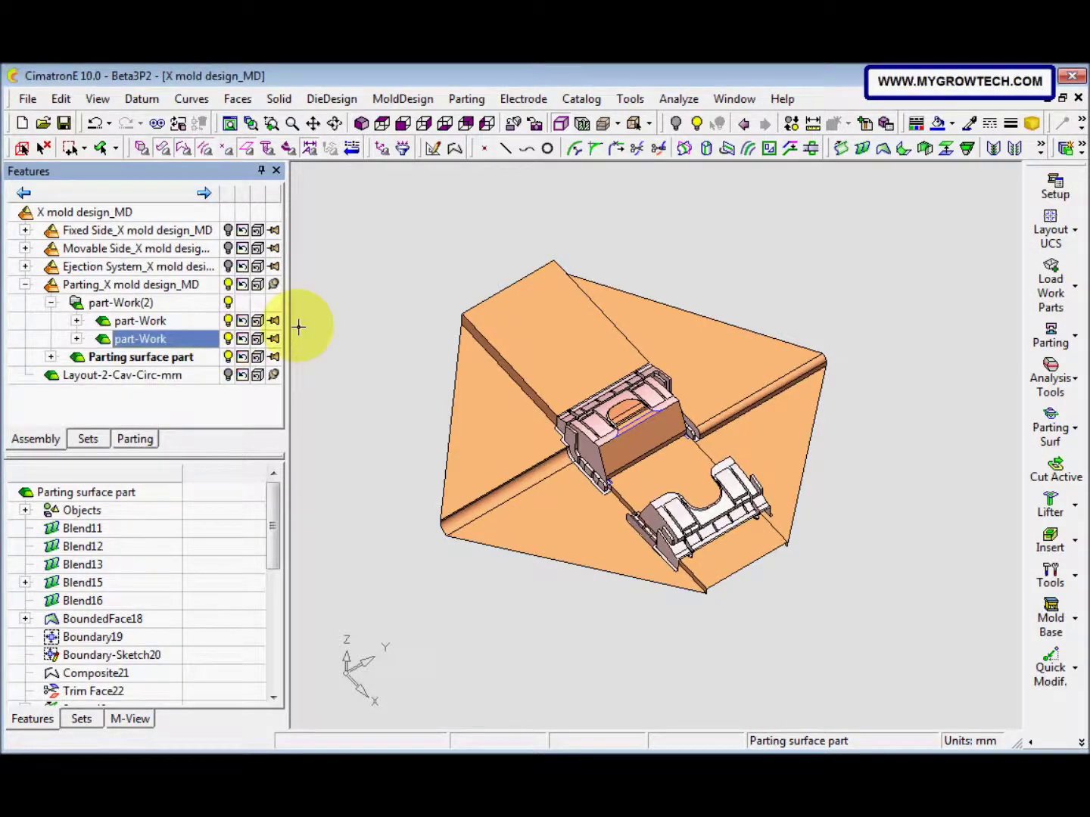
{"action": "right_click", "coordinate": [348, 302]}
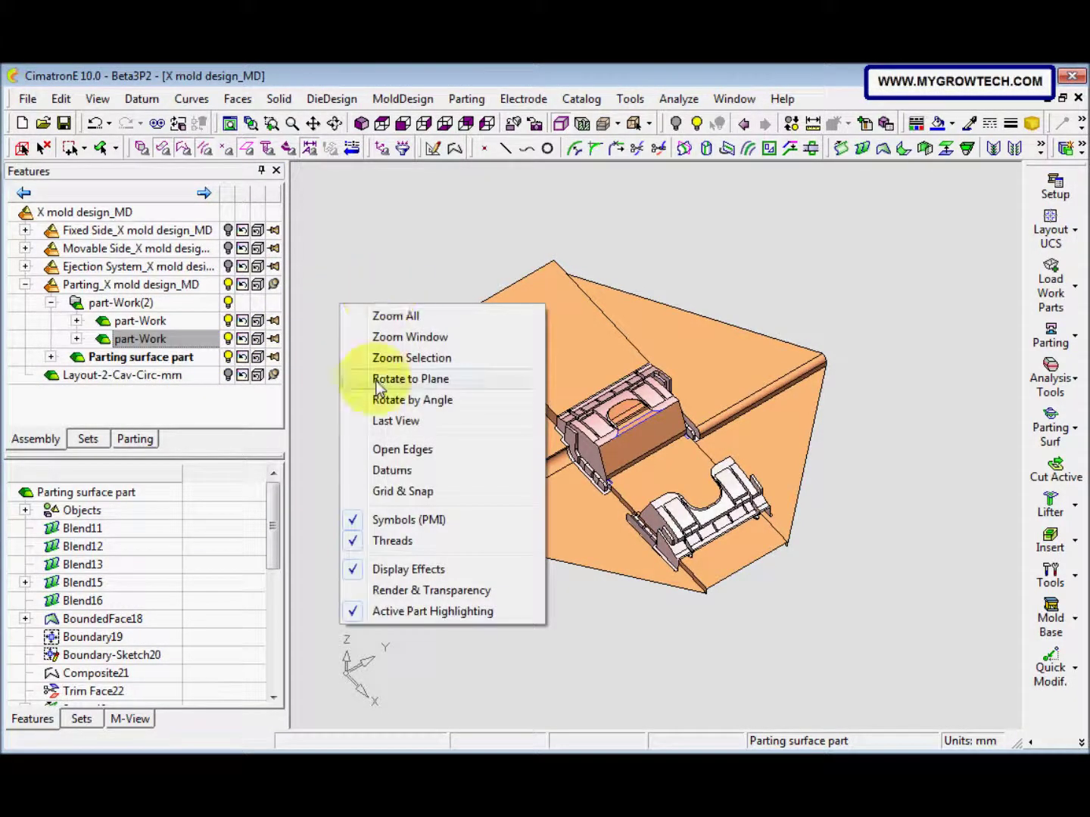
{"action": "left_click", "coordinate": [411, 470]}
Create the main planes on the central UCS between the two parts.
{"action": "middle_click_drag", "start_coordinate": [502, 469], "coordinate": [662, 645]}
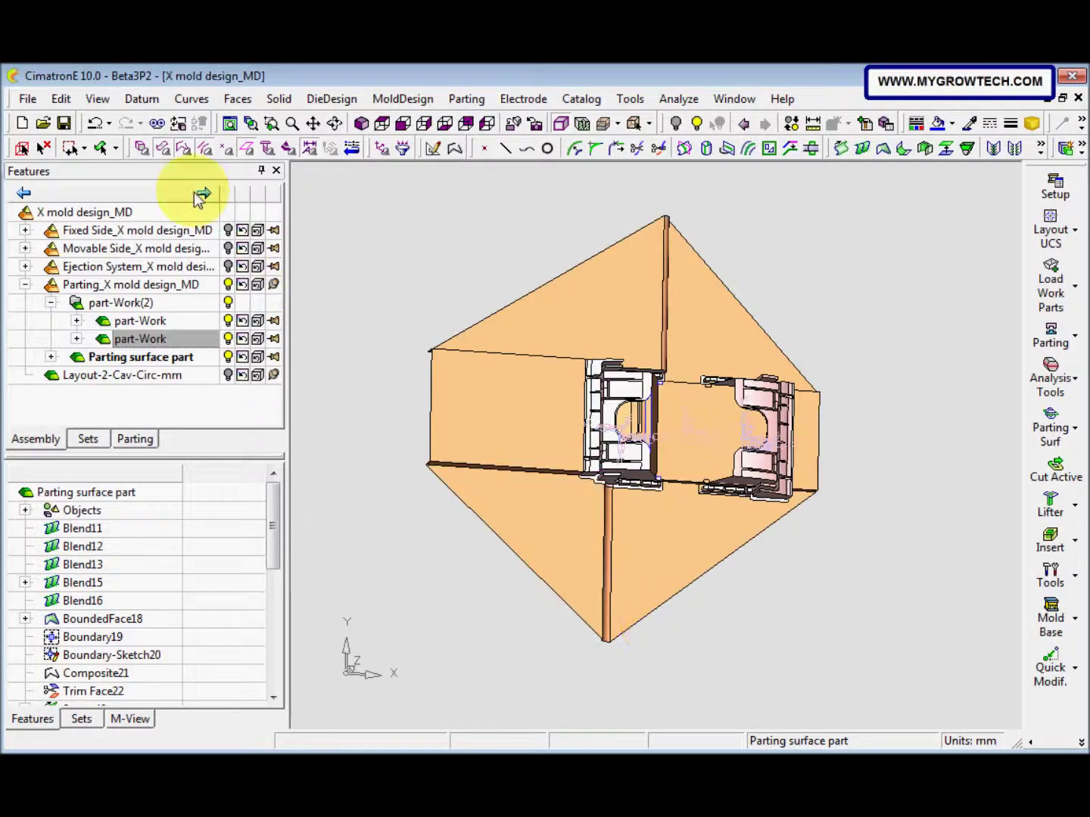
{"action": "left_click", "coordinate": [191, 99]}
{"action": "mouse_move", "coordinate": [157, 122]}
{"action": "left_click", "coordinate": [265, 162]}
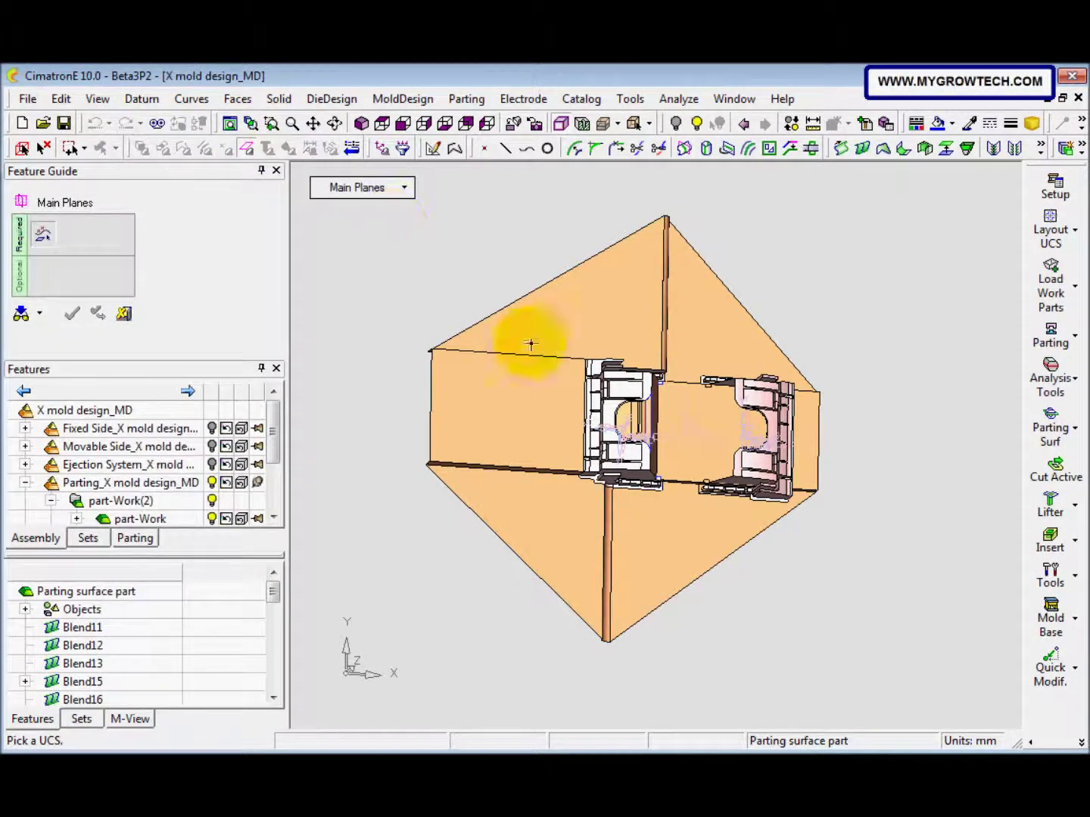
{"action": "left_click", "coordinate": [690, 437]}
{"action": "middle_click_drag", "start_coordinate": [695, 432], "coordinate": [633, 421]}
{"action": "middle_click", "coordinate": [501, 377]}
{"action": "left_click", "coordinate": [502, 378]}
Stitch all the parting surface faces into one object with the Stitch only option.
{"action": "middle_click_drag", "start_coordinate": [511, 386], "coordinate": [456, 343]}
{"action": "left_click", "coordinate": [237, 99]}
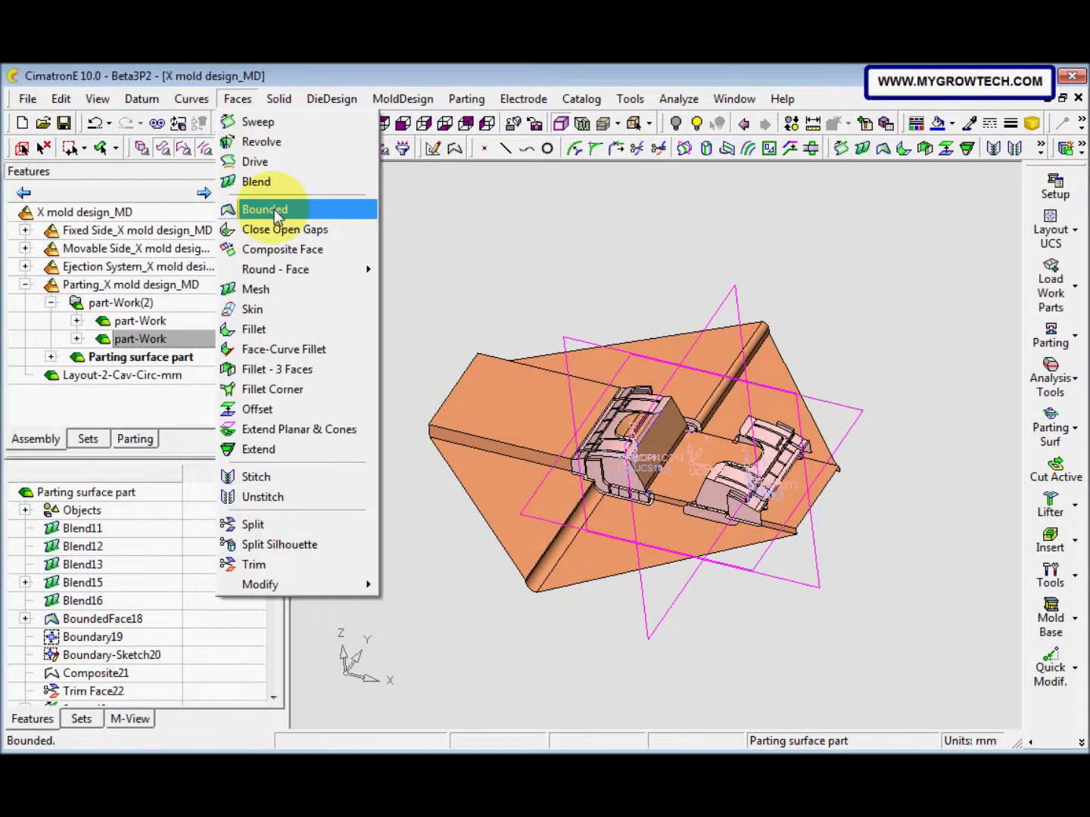
{"action": "left_click", "coordinate": [289, 477]}
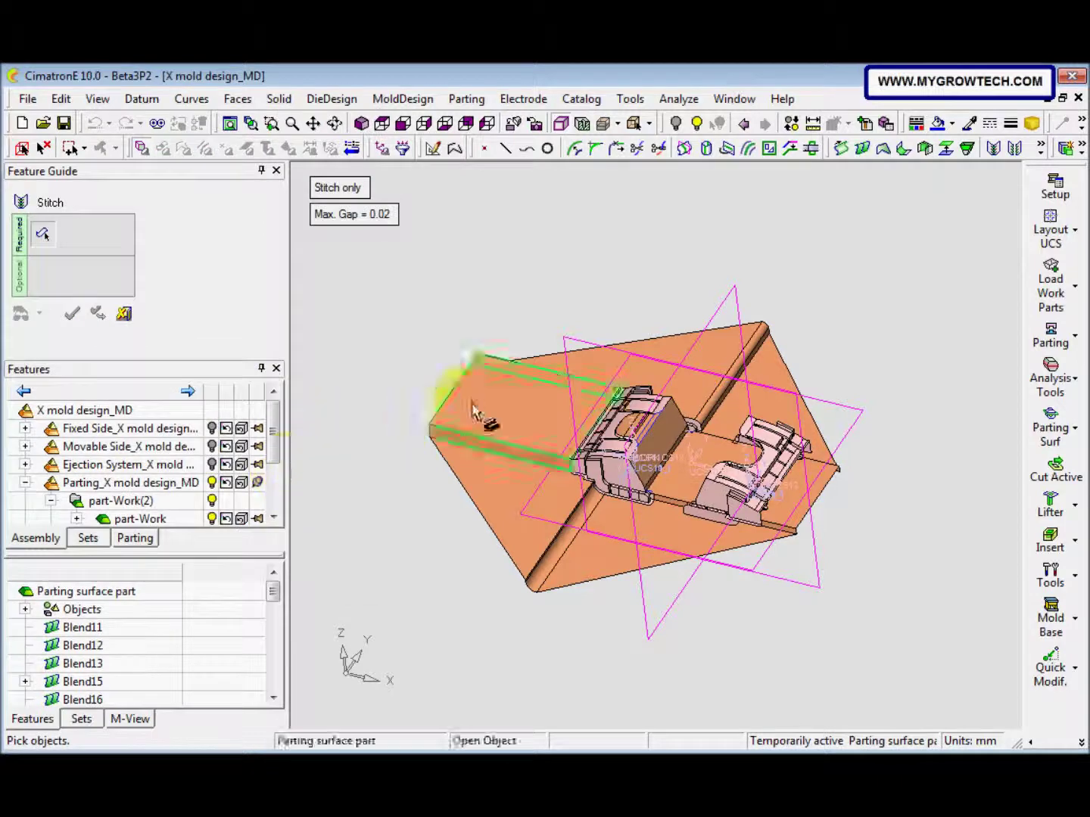
{"action": "left_click_drag", "start_coordinate": [398, 287], "coordinate": [881, 615]}
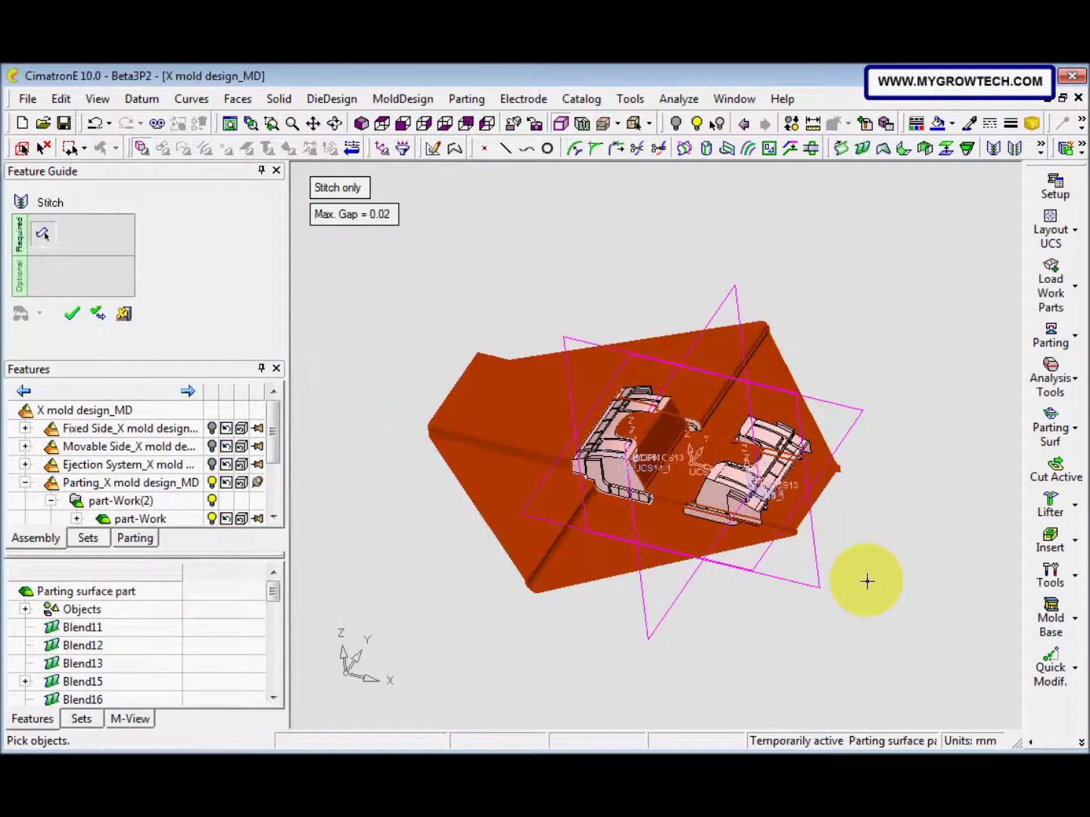
{"action": "left_click", "coordinate": [842, 584]}
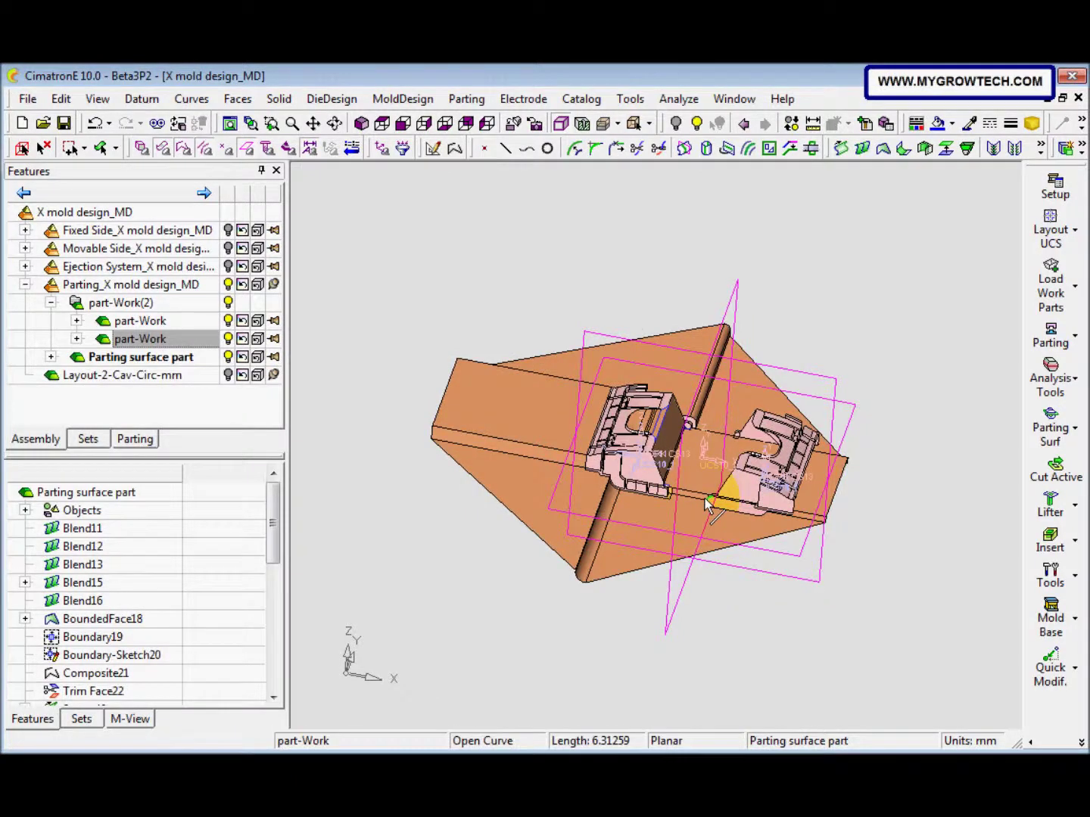
Cut the stitched parting surface as a trim with the main plane perpendicular to X, keeping the side around the first part.
{"action": "left_click", "coordinate": [279, 99]}
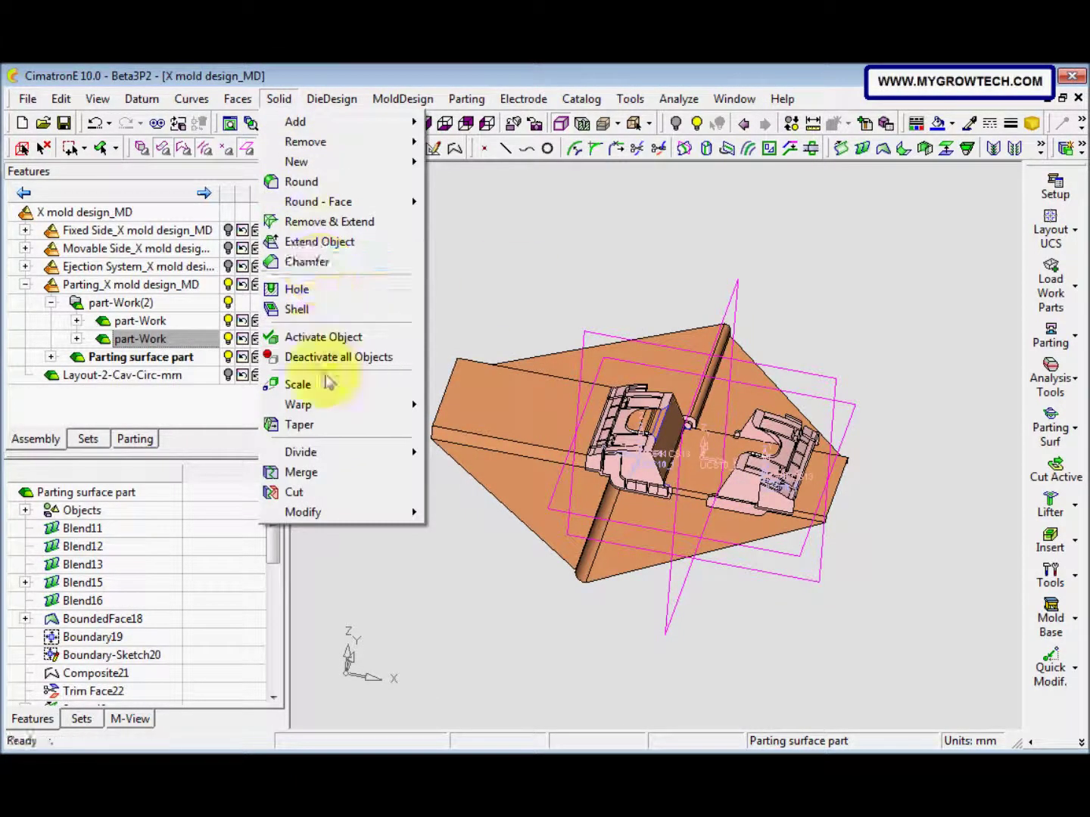
{"action": "left_click", "coordinate": [337, 493]}
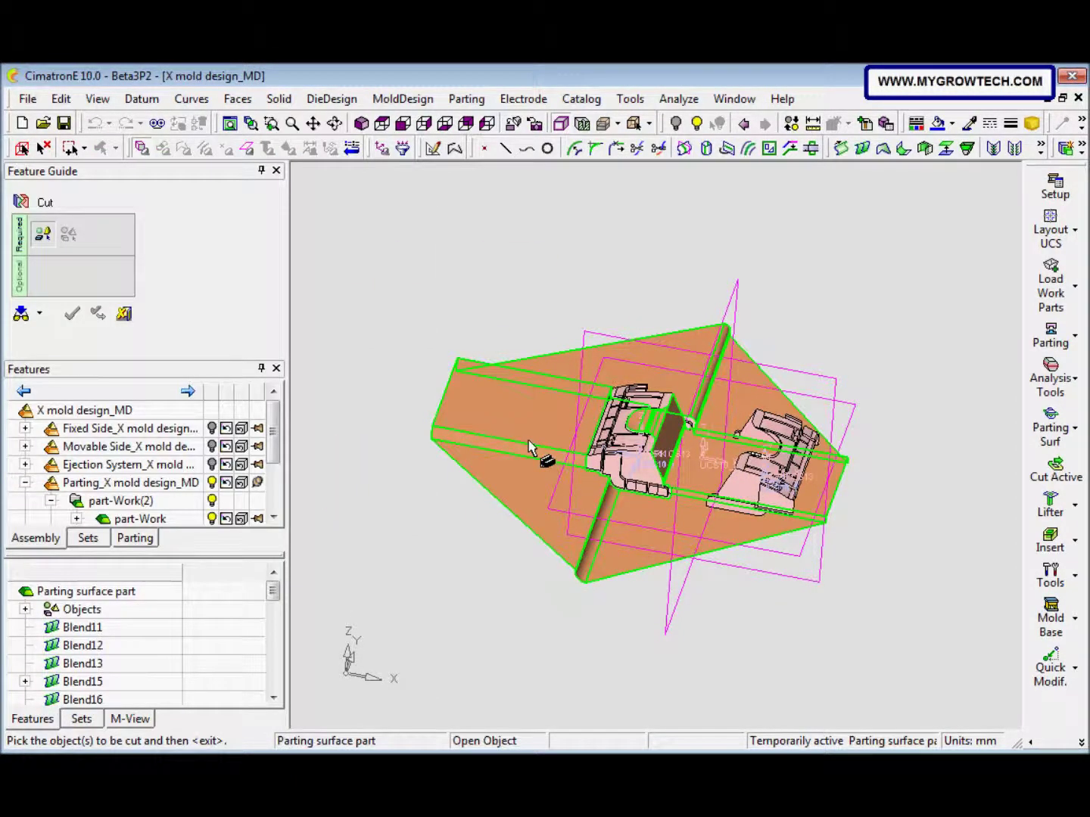
{"action": "left_click", "coordinate": [529, 447]}
{"action": "middle_click", "coordinate": [471, 359]}
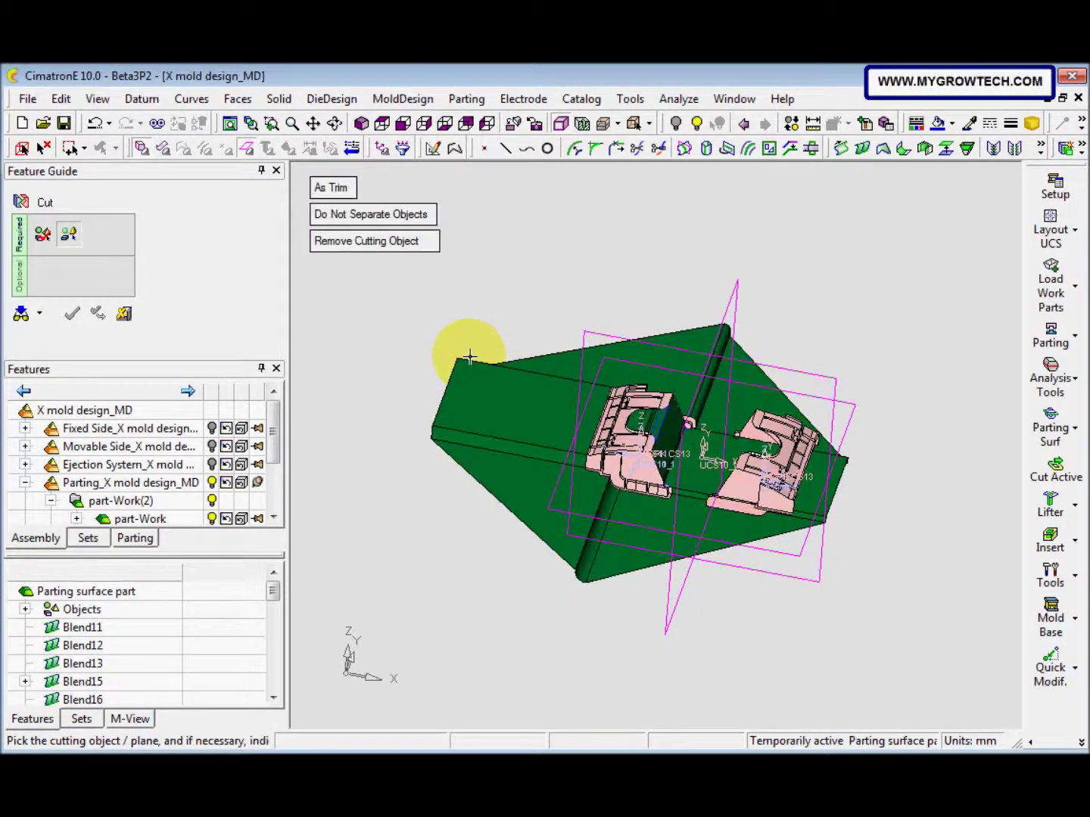
{"action": "mouse_move", "coordinate": [487, 394]}
{"action": "middle_mouse_down"}
{"action": "mouse_move", "coordinate": [443, 399]}
{"action": "mouse_move", "coordinate": [466, 391]}
{"action": "middle_mouse_up"}
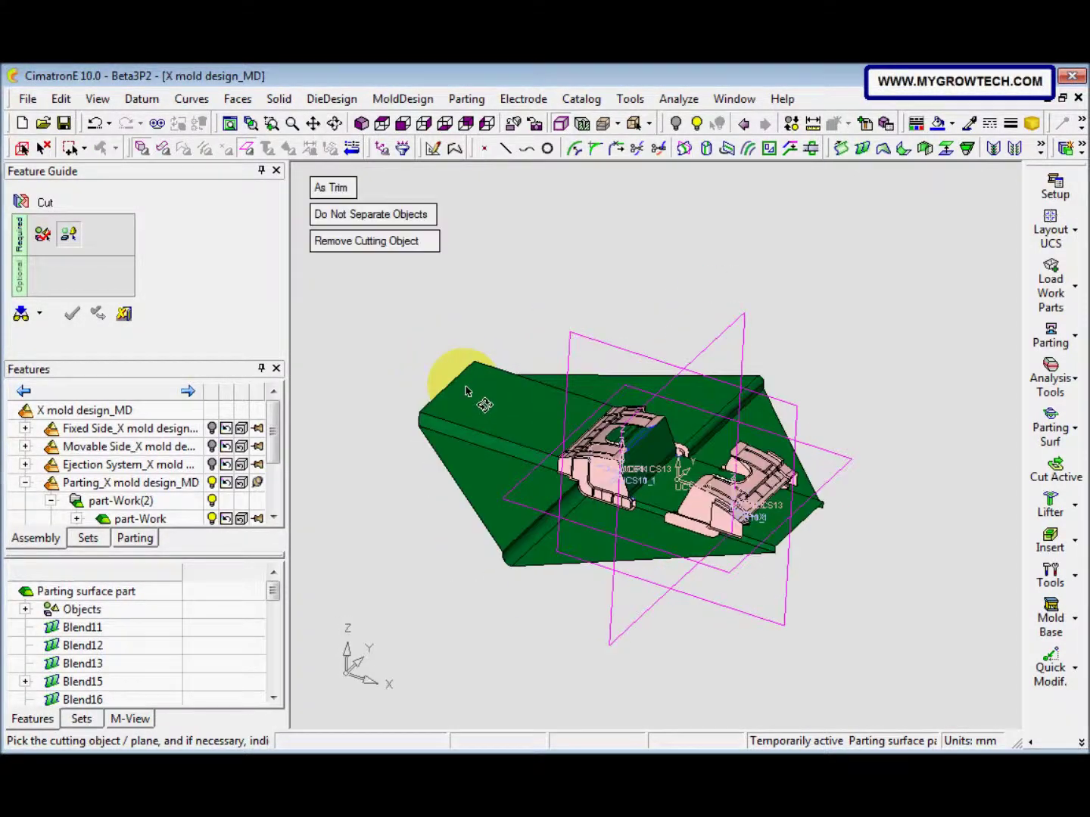
{"action": "left_click", "coordinate": [719, 344]}
{"action": "middle_click_drag", "start_coordinate": [753, 389], "coordinate": [761, 383]}
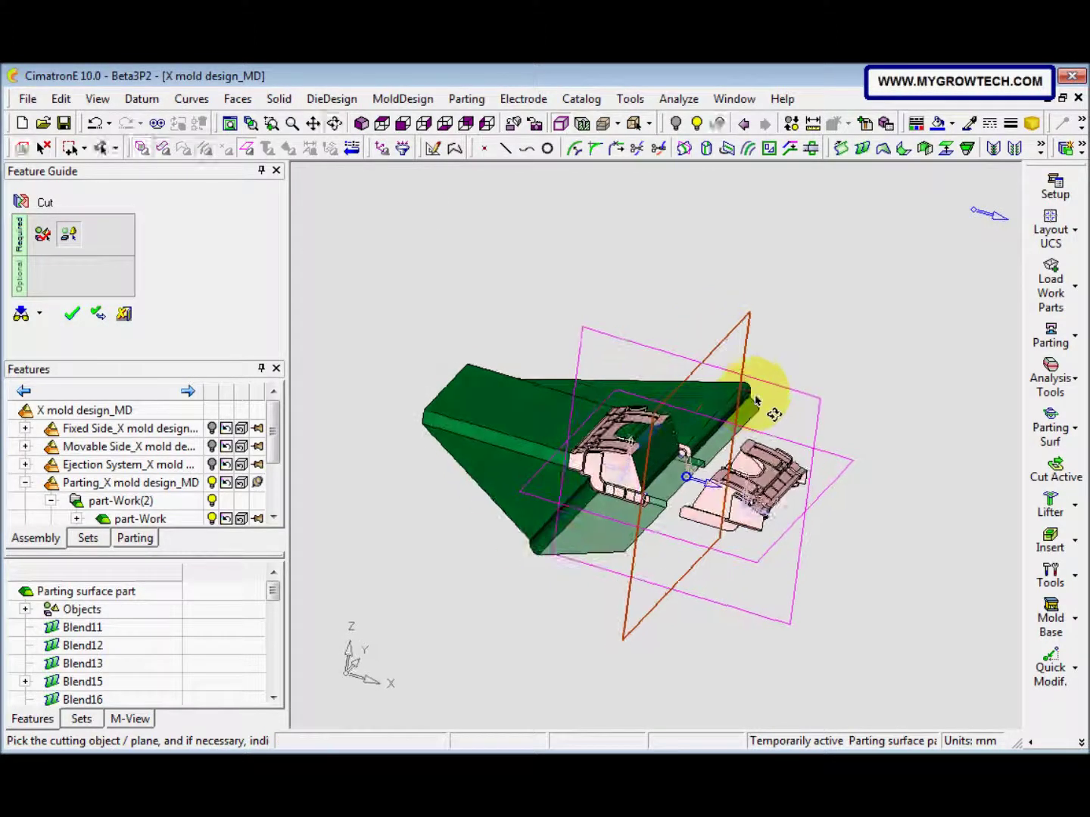
{"action": "right_click", "coordinate": [794, 380]}
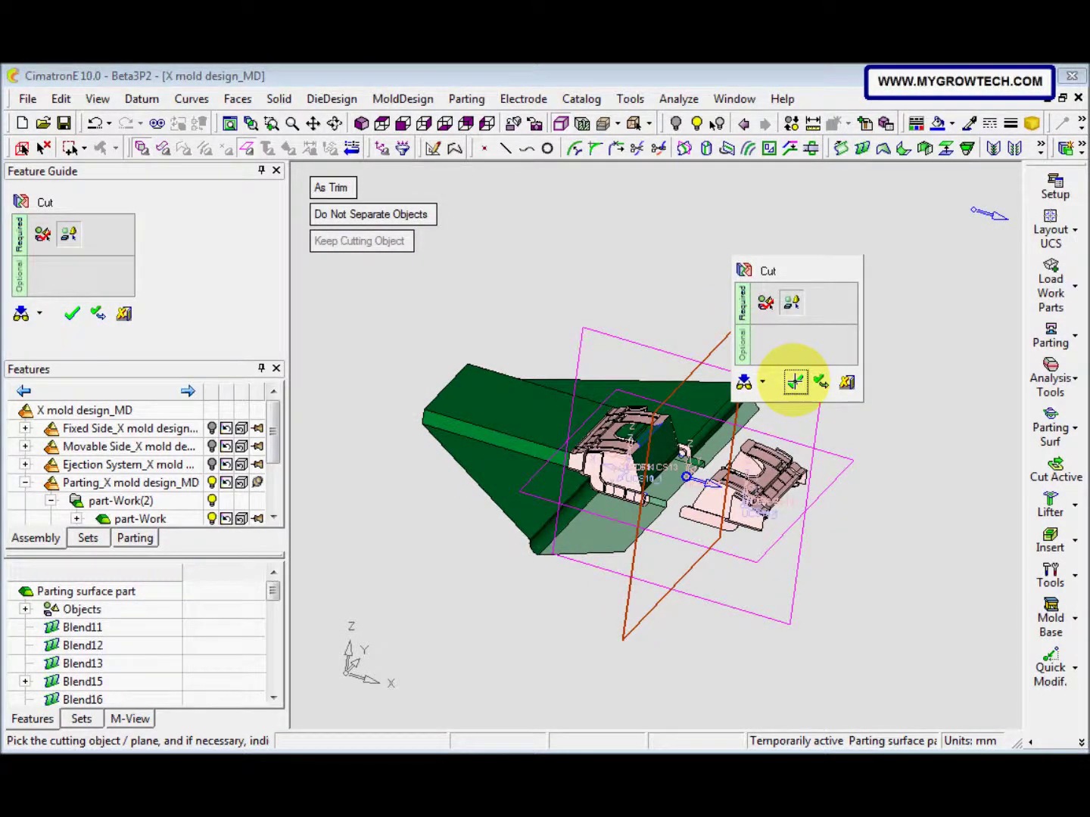
{"action": "left_click", "coordinate": [795, 382]}
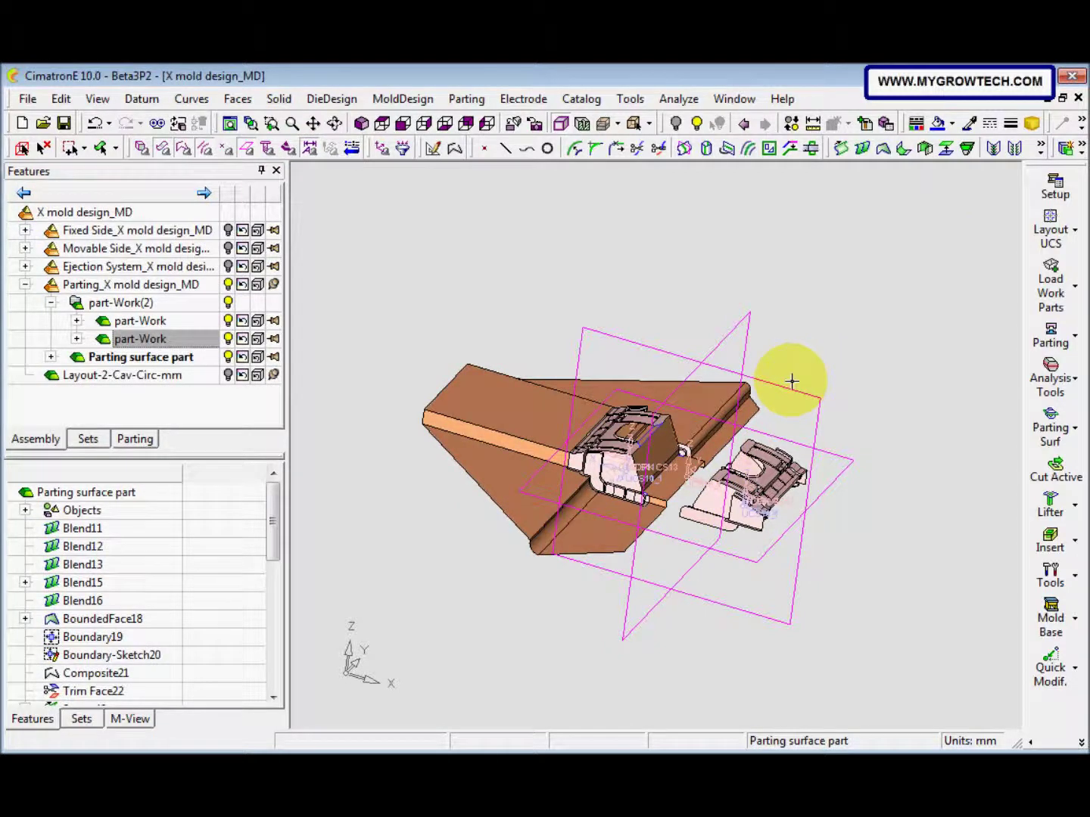
Create a line by direction from the central UCS origin along Z, one side, with a delta of 100.
{"action": "middle_click_drag", "start_coordinate": [704, 450], "coordinate": [583, 343]}
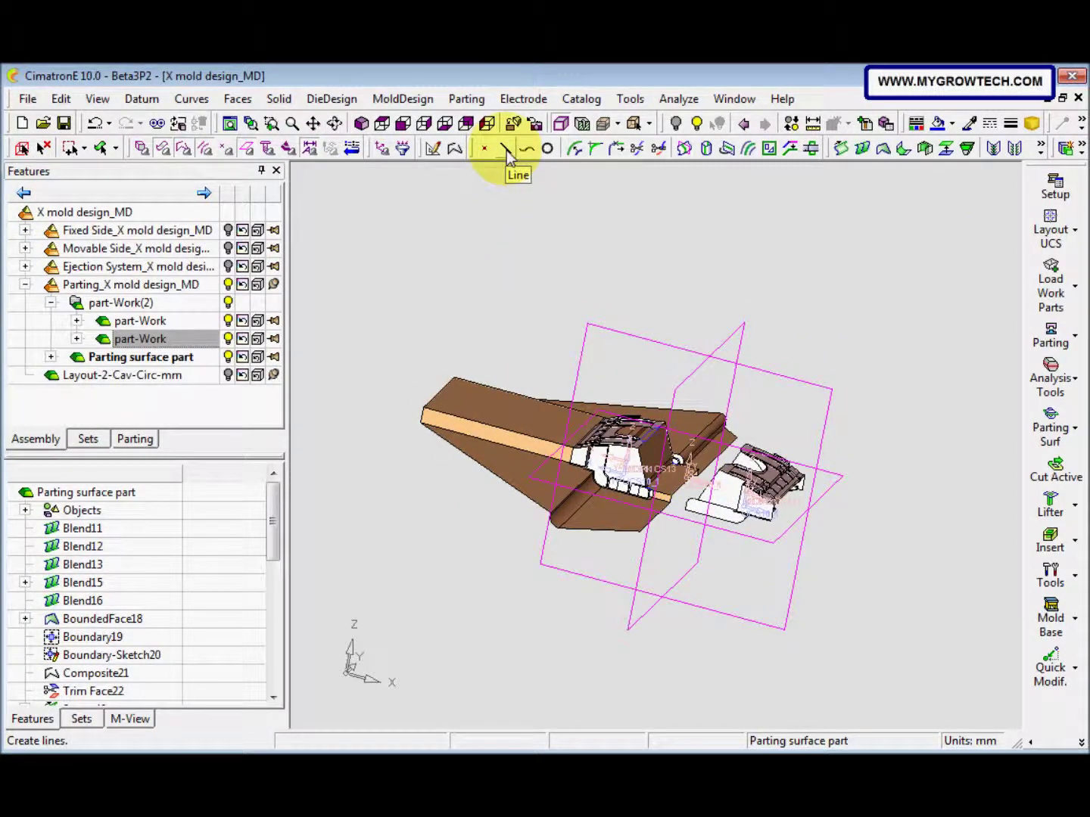
{"action": "left_click", "coordinate": [506, 150]}
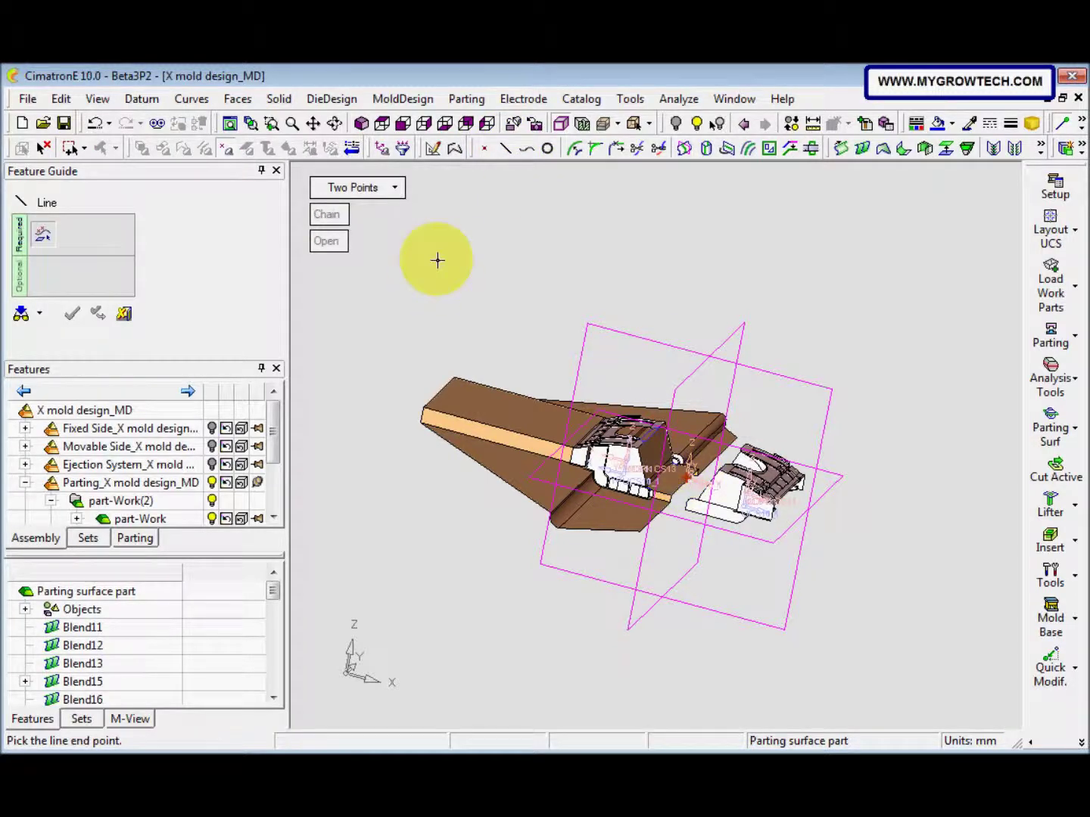
{"action": "left_click", "coordinate": [394, 186]}
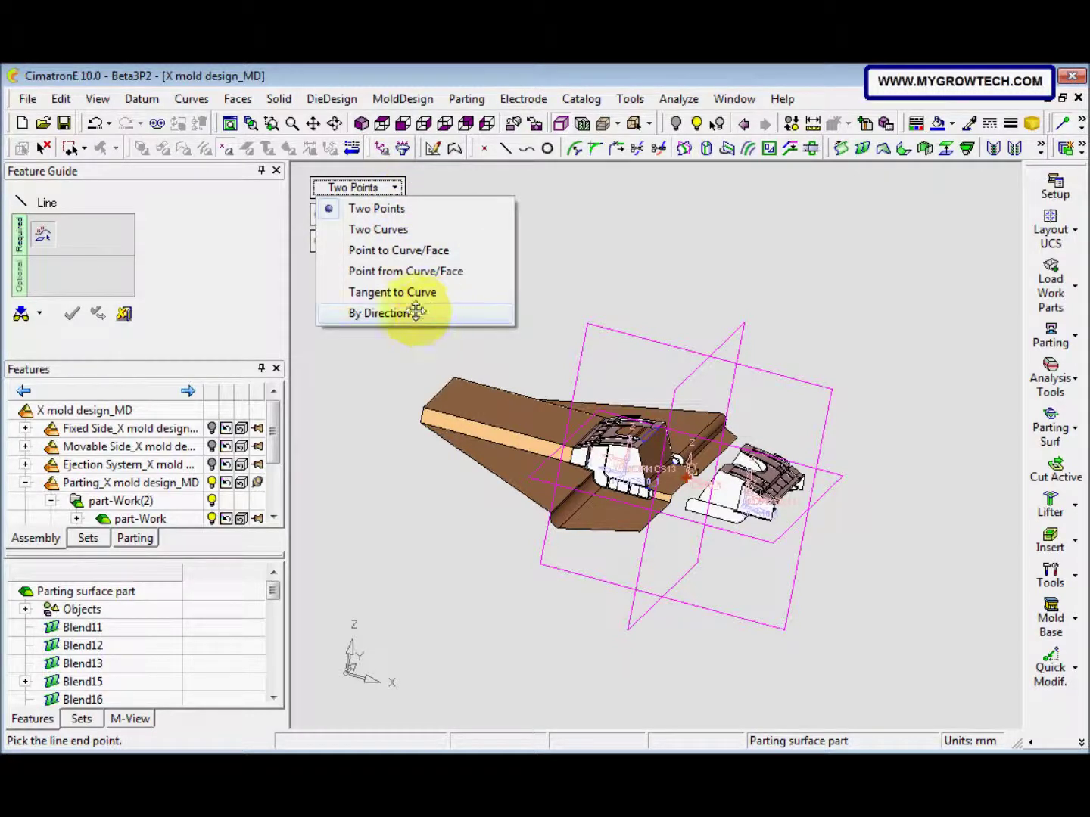
{"action": "left_click", "coordinate": [416, 312]}
{"action": "mouse_move", "coordinate": [617, 385]}
{"action": "middle_mouse_down"}
{"action": "mouse_move", "coordinate": [638, 426]}
{"action": "mouse_move", "coordinate": [616, 392]}
{"action": "middle_mouse_up"}
{"action": "middle_click", "coordinate": [501, 327]}
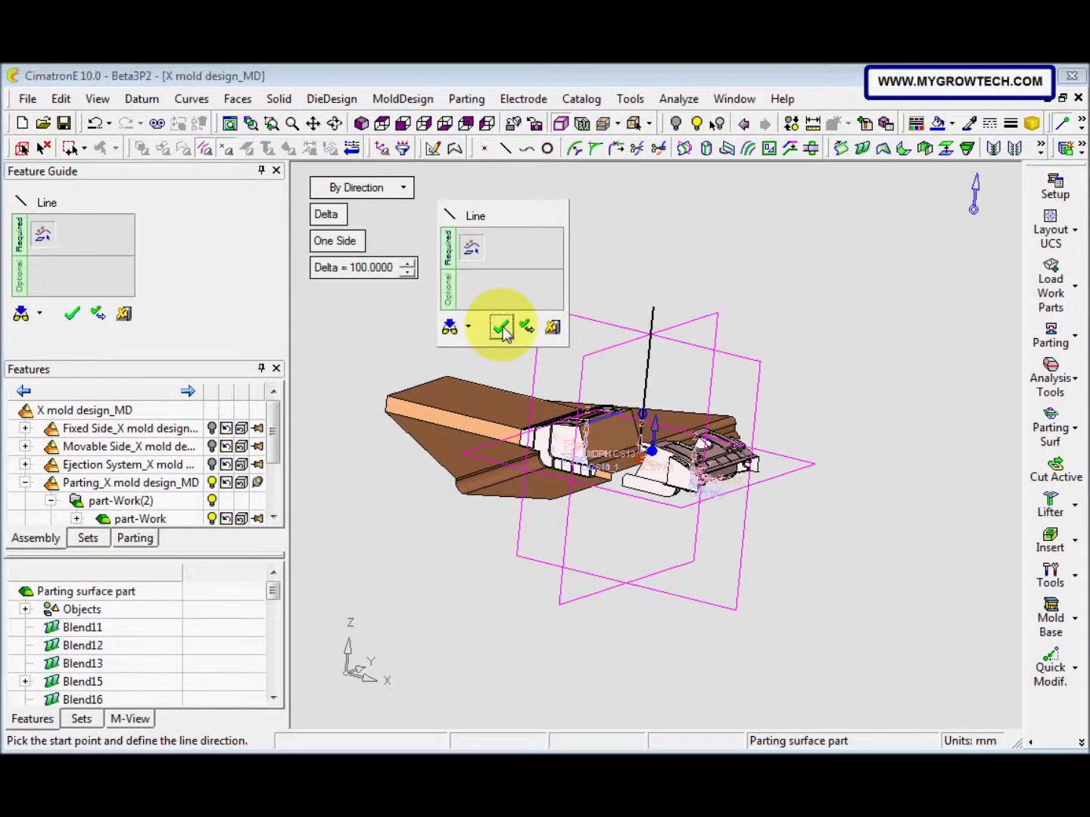
{"action": "left_click", "coordinate": [501, 328]}
Copy the trimmed parting surface in a radial array about the vertical line, with counter 2, angle 180 and merge on.
{"action": "middle_click_drag", "start_coordinate": [515, 358], "coordinate": [557, 337]}
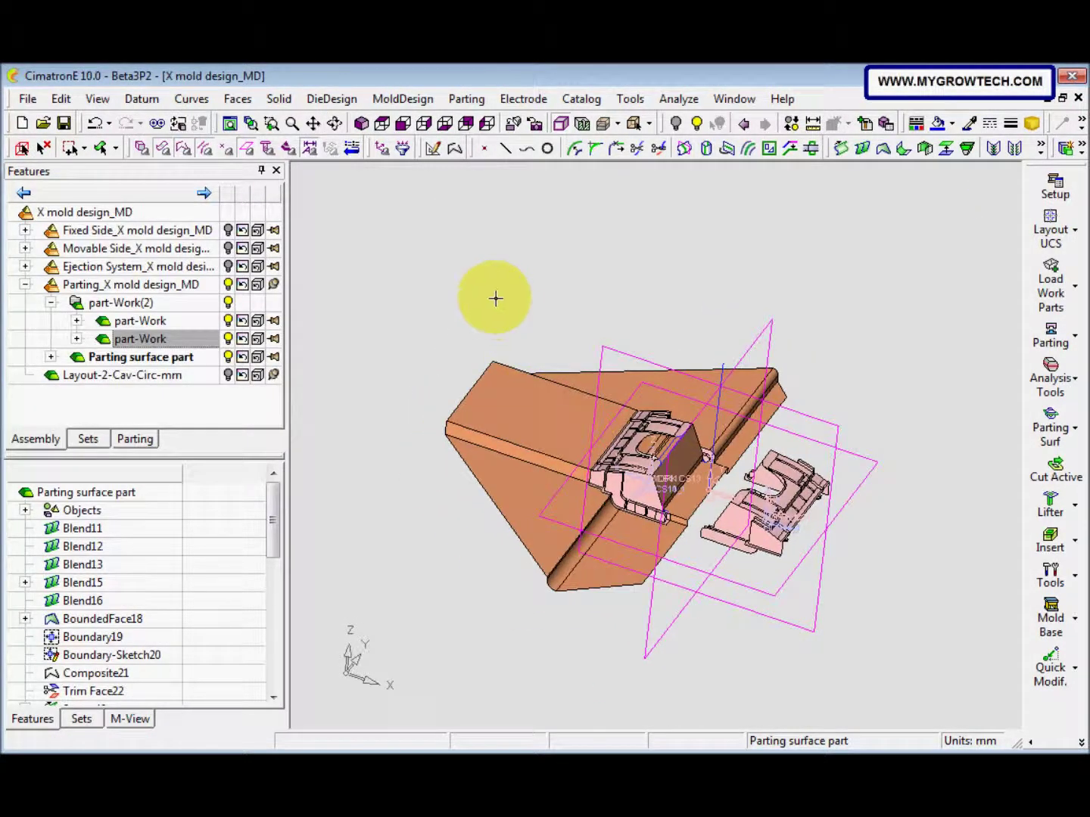
{"action": "left_click", "coordinate": [59, 99]}
{"action": "mouse_move", "coordinate": [151, 270]}
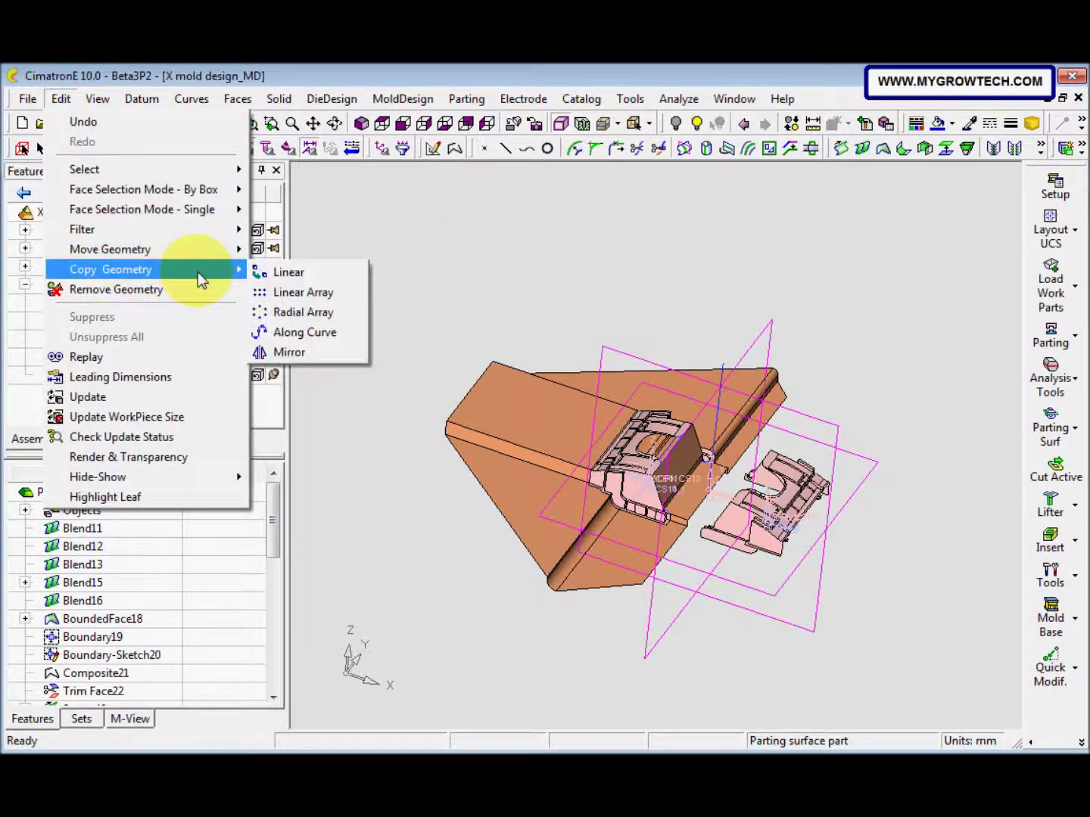
{"action": "left_click", "coordinate": [318, 313]}
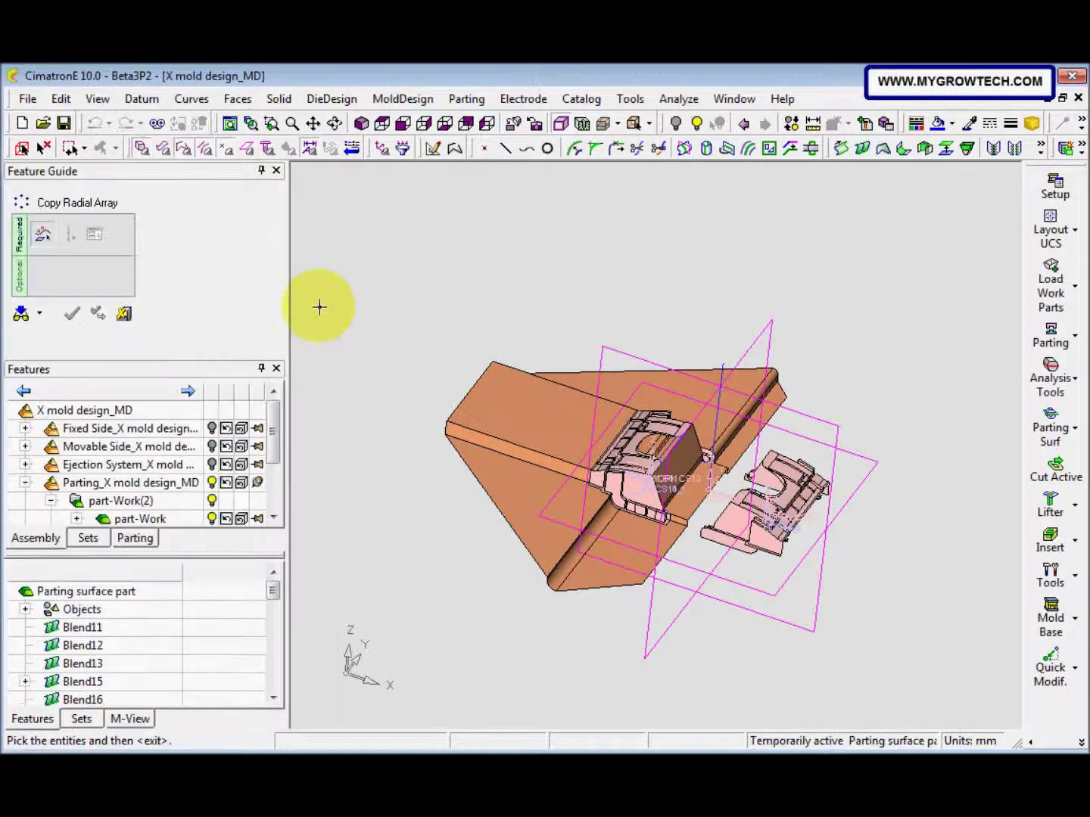
{"action": "left_click", "coordinate": [550, 444]}
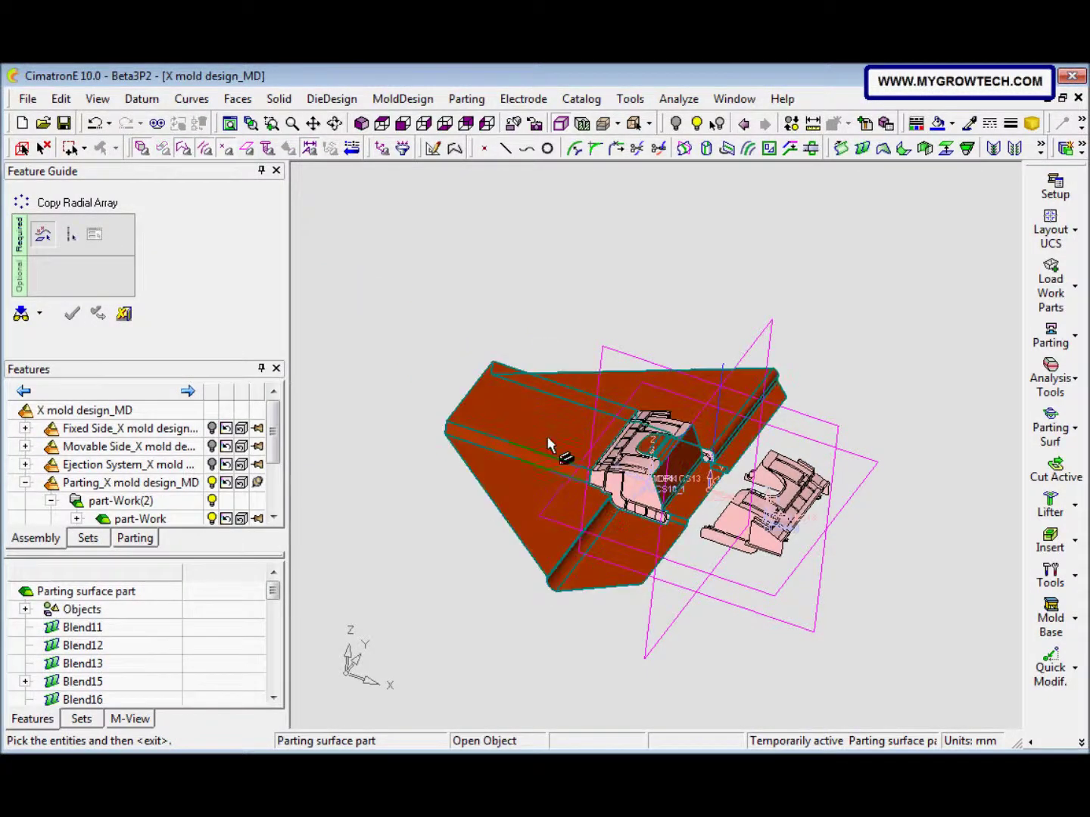
{"action": "middle_click", "coordinate": [531, 323]}
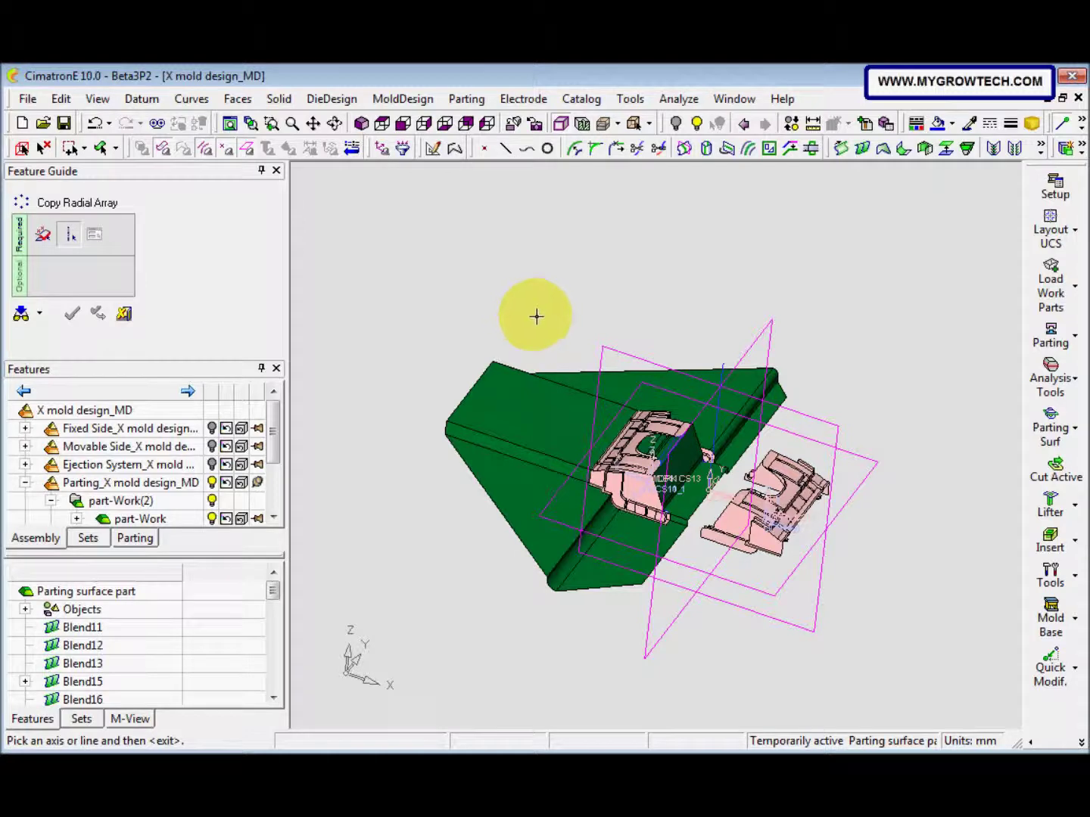
{"action": "left_click", "coordinate": [723, 382]}
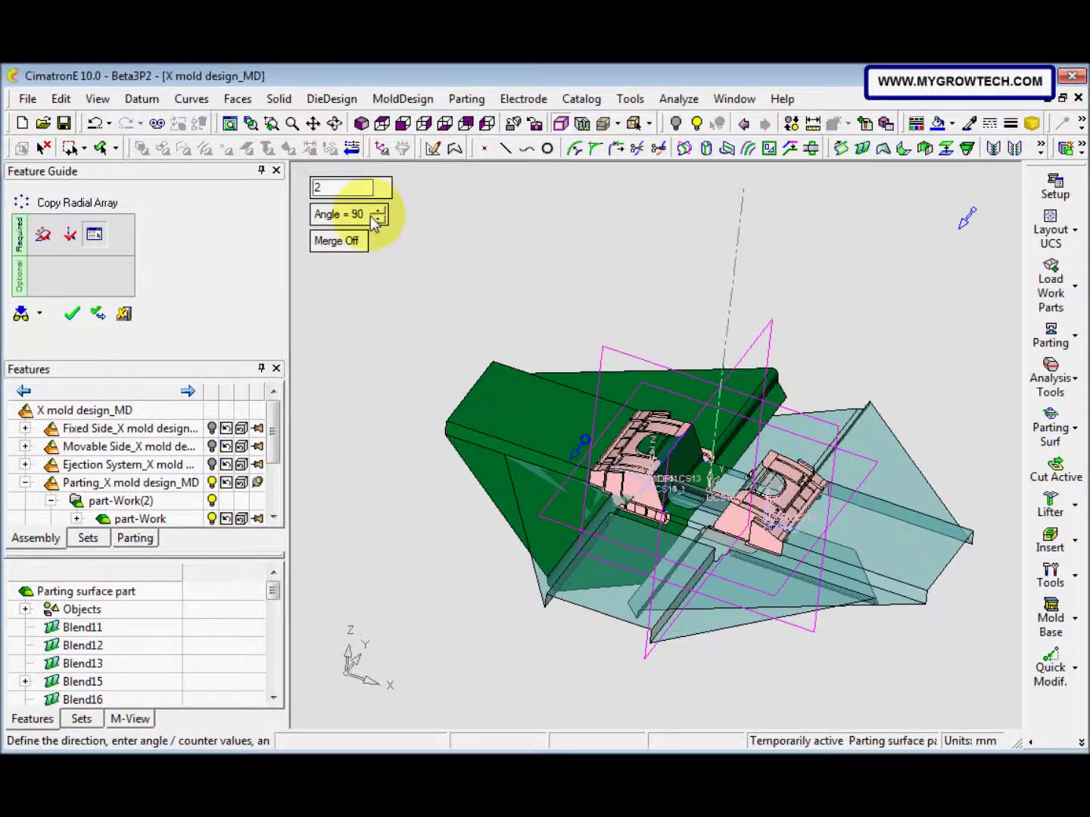
{"action": "type", "text": "2"}
{"action": "key", "text": "Return"}
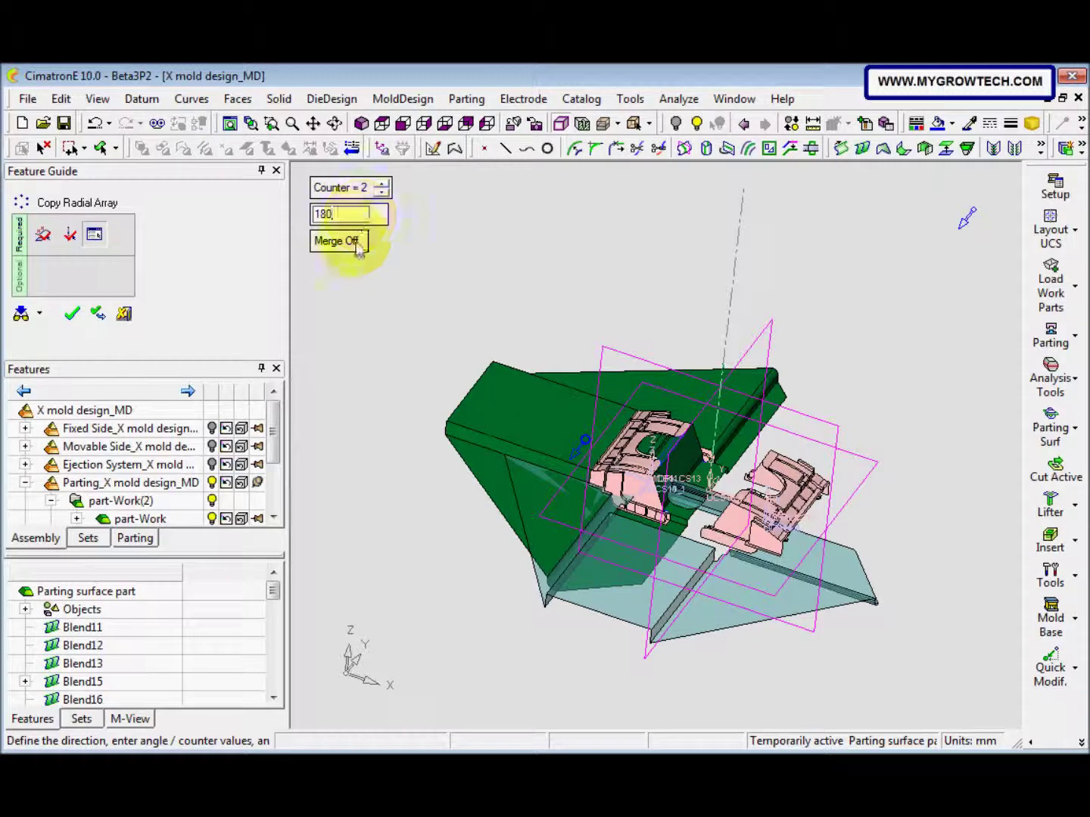
{"action": "type", "text": "180"}
{"action": "key", "text": "Return"}
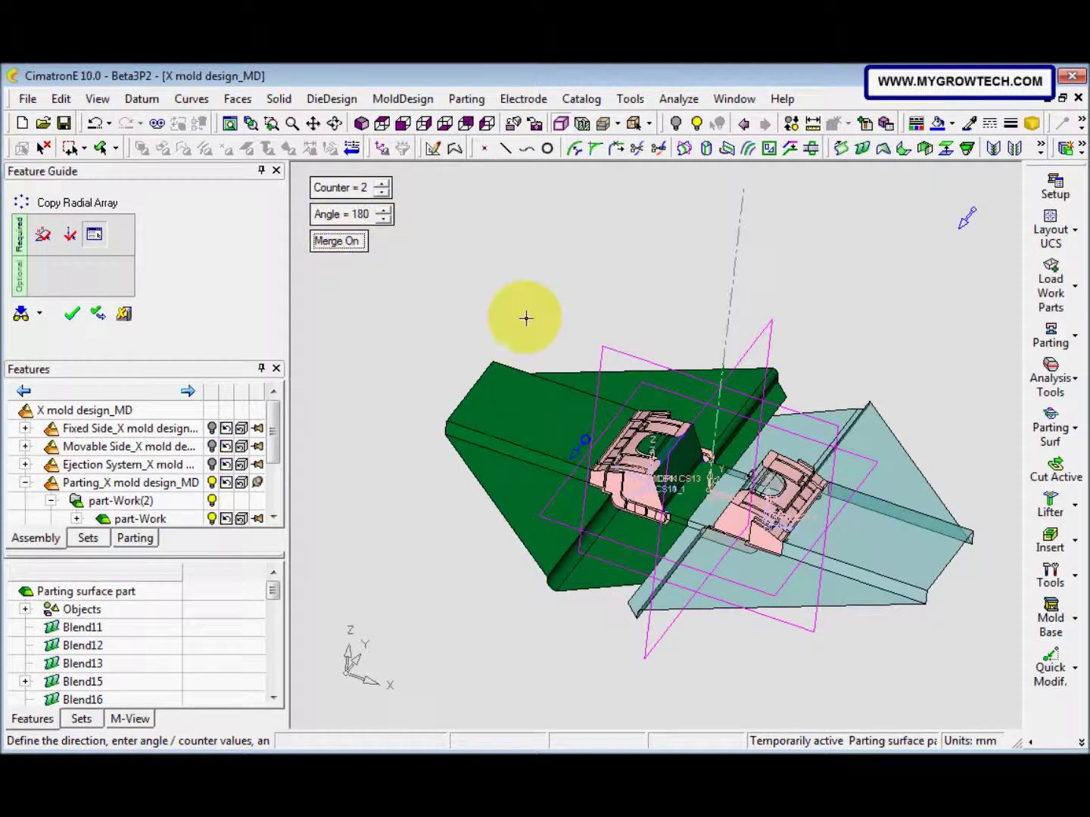
{"action": "middle_click", "coordinate": [501, 317]}
{"action": "left_click", "coordinate": [499, 319]}
Merge the two large planar faces on the front side of the parting surface into one composite face, removing the originals.
{"action": "middle_click_drag", "start_coordinate": [637, 601], "coordinate": [664, 445], "text": "ctrl"}
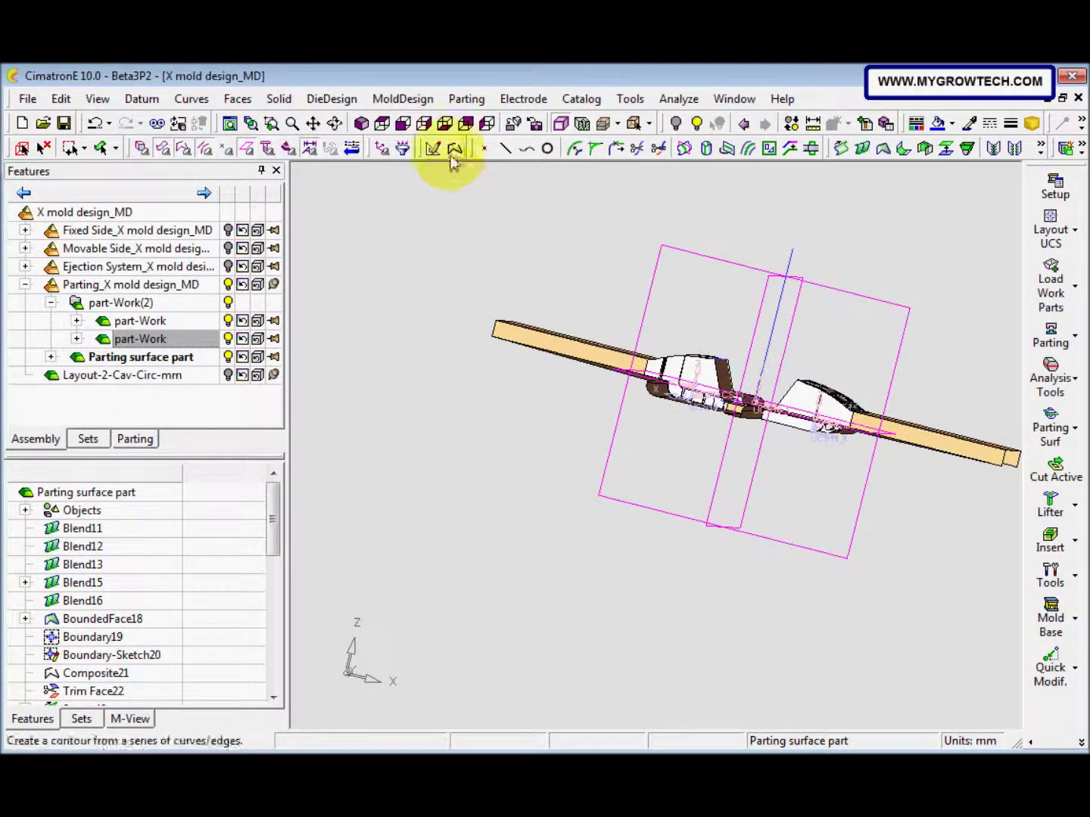
{"action": "left_click", "coordinate": [424, 123]}
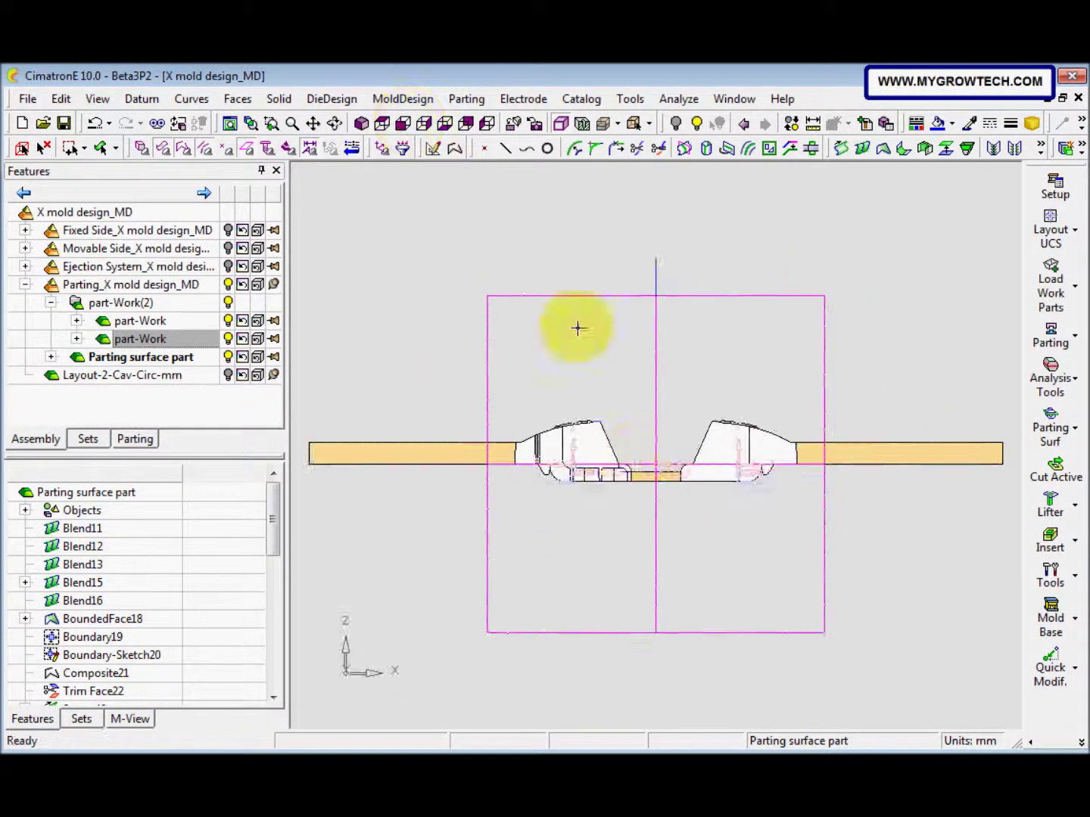
{"action": "middle_click_drag", "start_coordinate": [637, 504], "coordinate": [679, 440]}
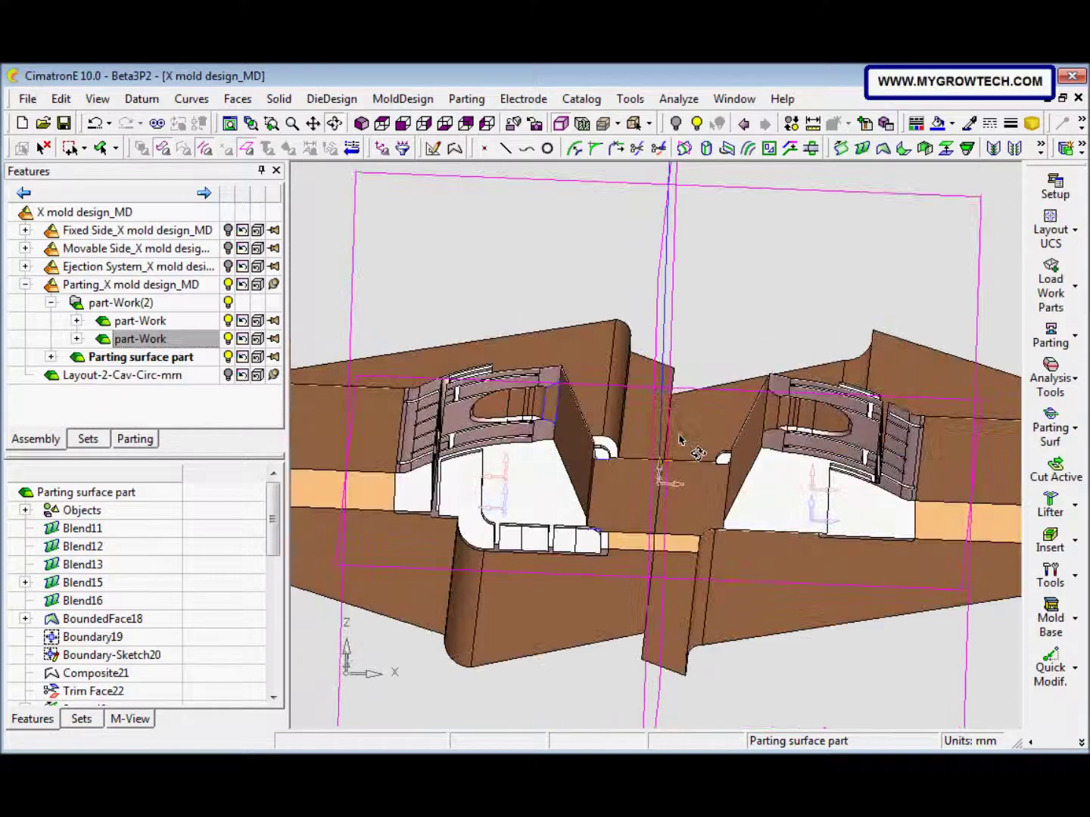
{"action": "middle_click_drag", "start_coordinate": [640, 644], "coordinate": [623, 513]}
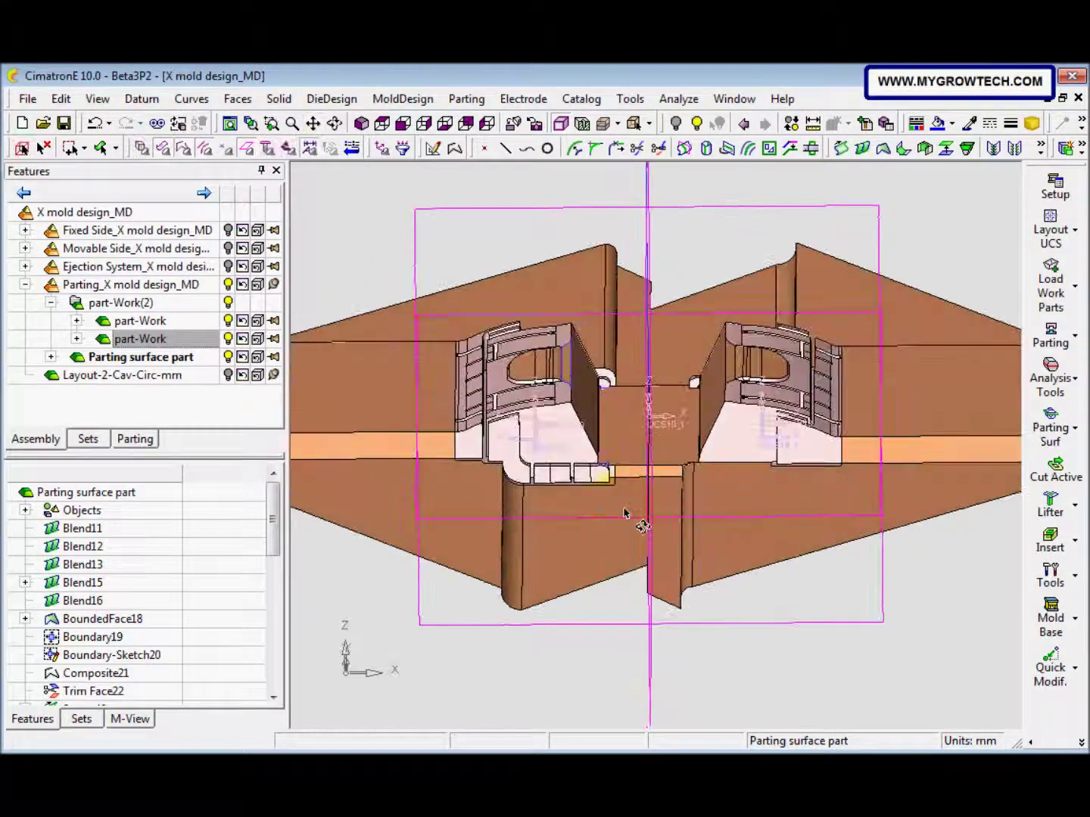
{"action": "left_click", "coordinate": [236, 99]}
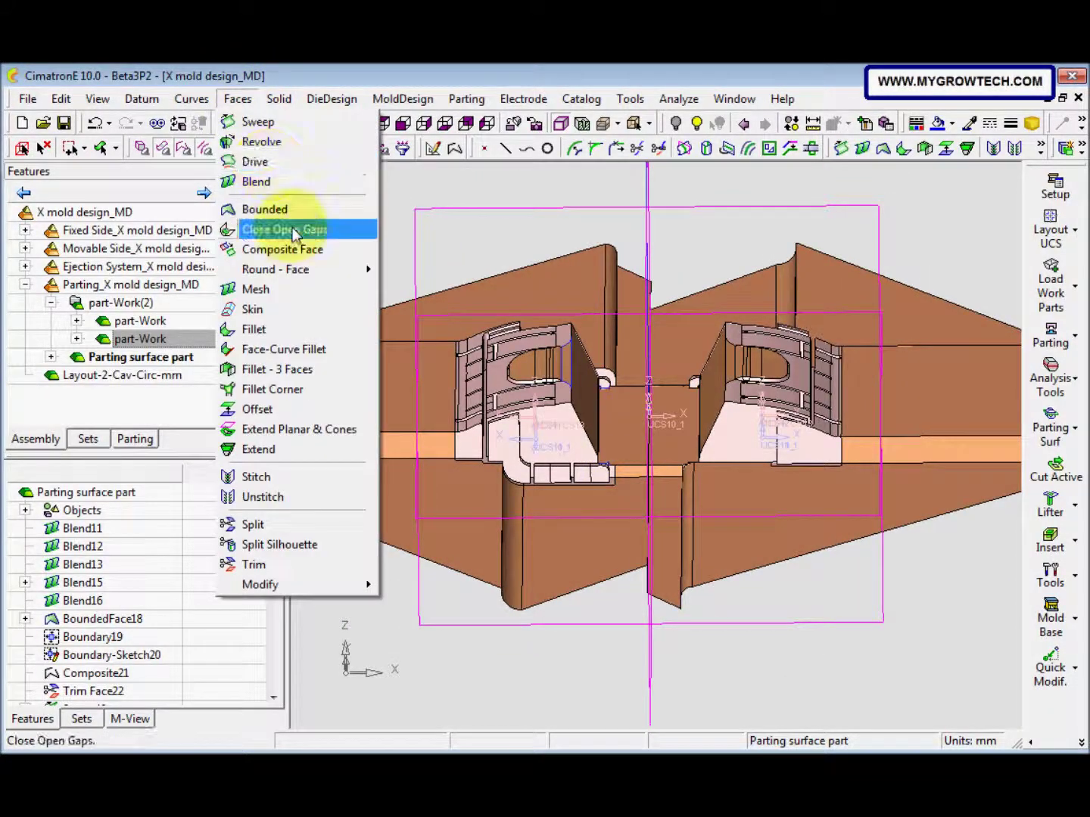
{"action": "left_click", "coordinate": [296, 250]}
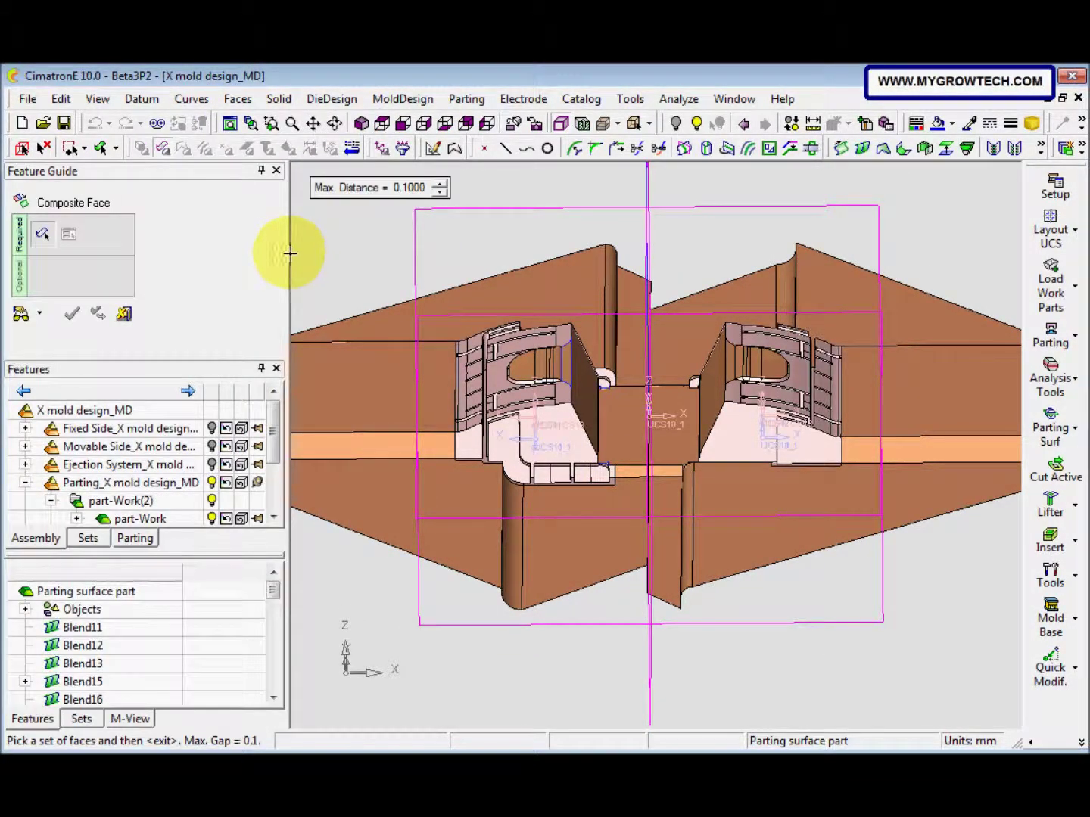
{"action": "left_click", "coordinate": [534, 477]}
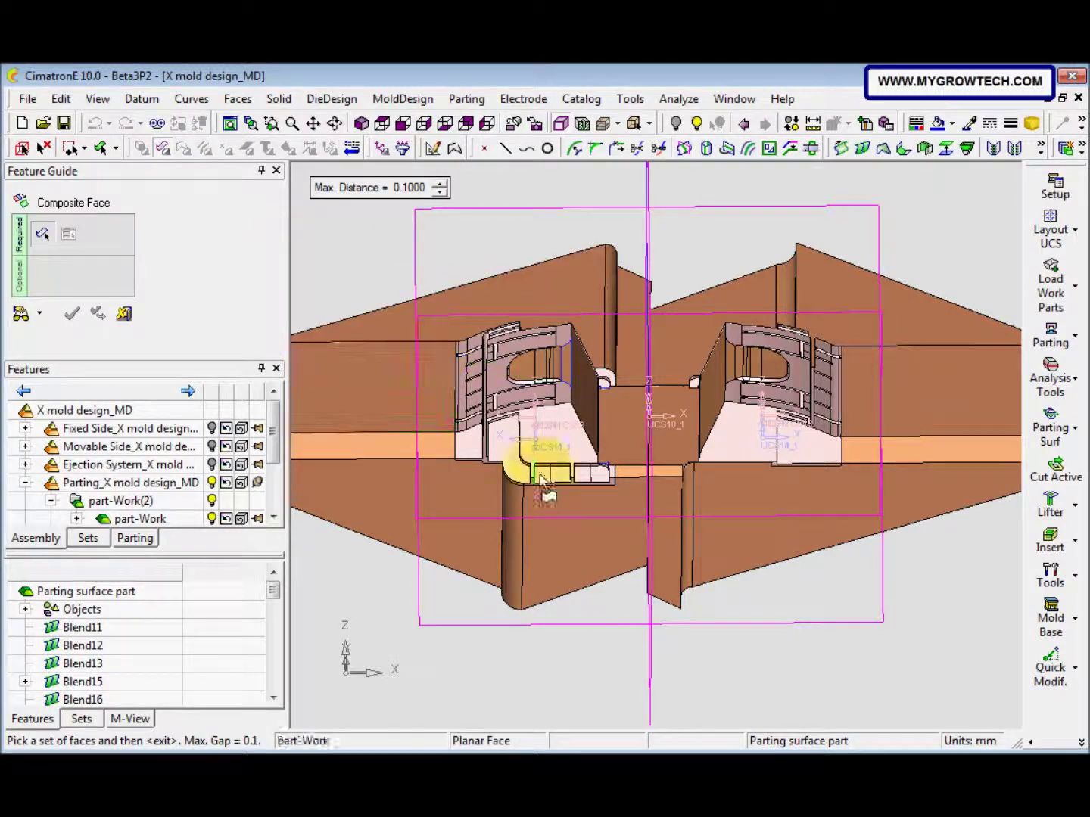
{"action": "left_click", "coordinate": [658, 547]}
{"action": "middle_click_drag", "start_coordinate": [635, 564], "coordinate": [600, 575], "text": "ctrl"}
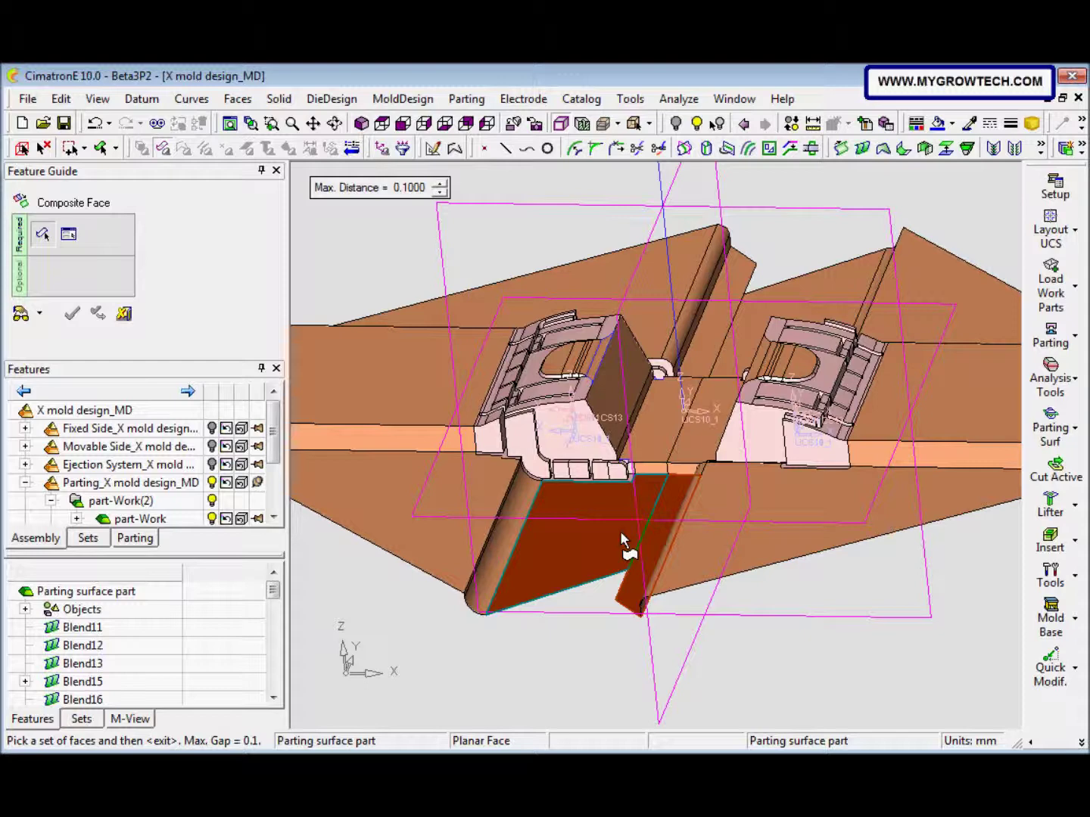
{"action": "middle_click", "coordinate": [603, 598]}
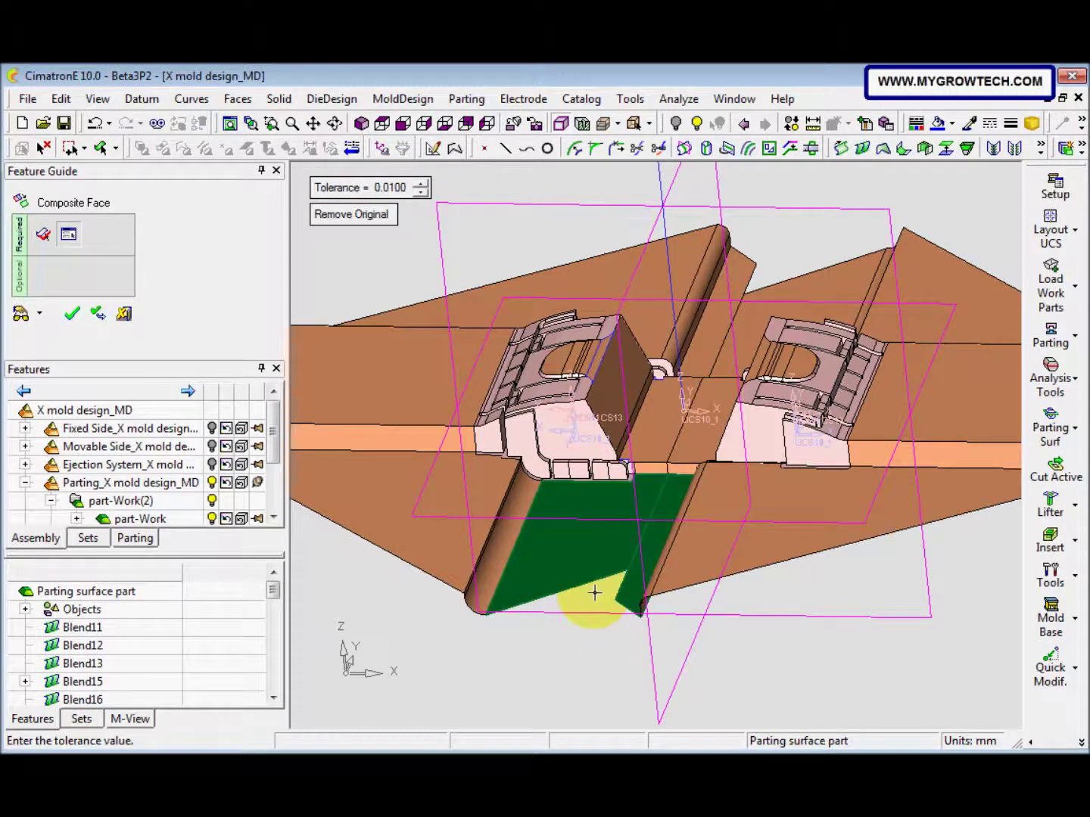
{"action": "right_click", "coordinate": [595, 593]}
{"action": "left_click", "coordinate": [620, 594]}
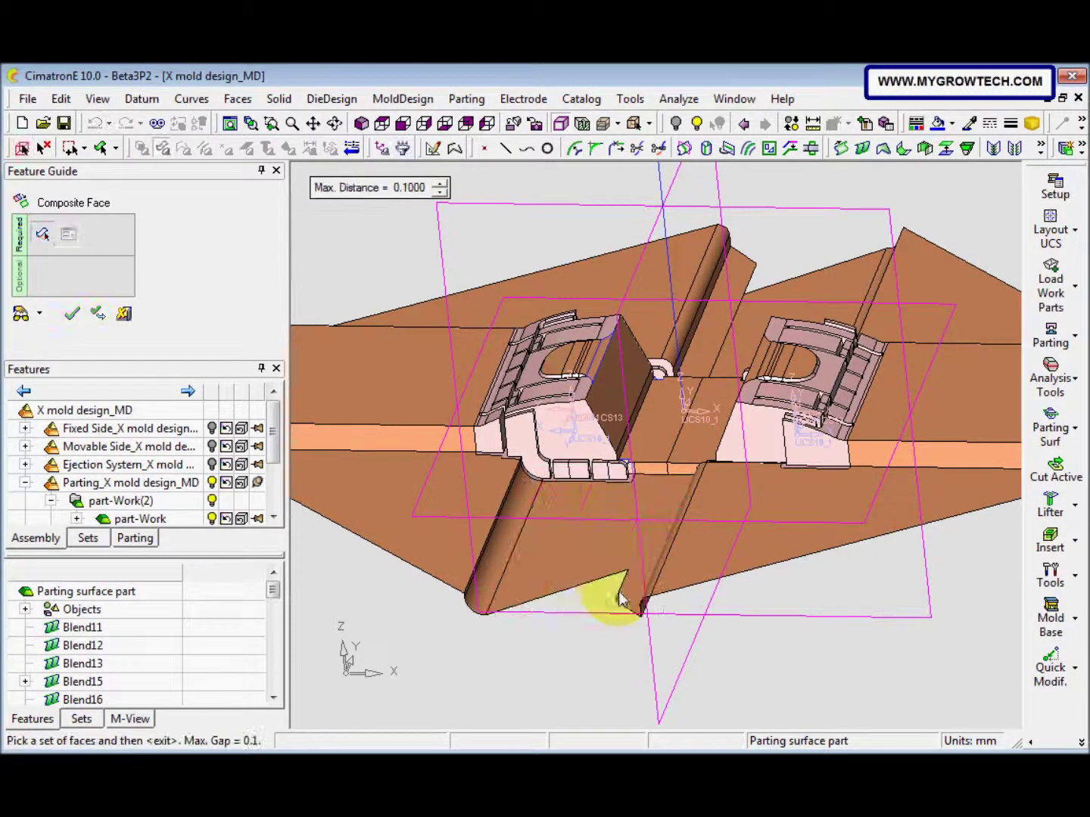
Merge the narrow front step faces between the two parts and the two central floor faces into composite faces, removing the originals.
{"action": "mouse_move", "coordinate": [604, 600]}
{"action": "middle_mouse_down"}
{"action": "mouse_move", "coordinate": [622, 588]}
{"action": "mouse_move", "coordinate": [606, 598]}
{"action": "middle_mouse_up"}
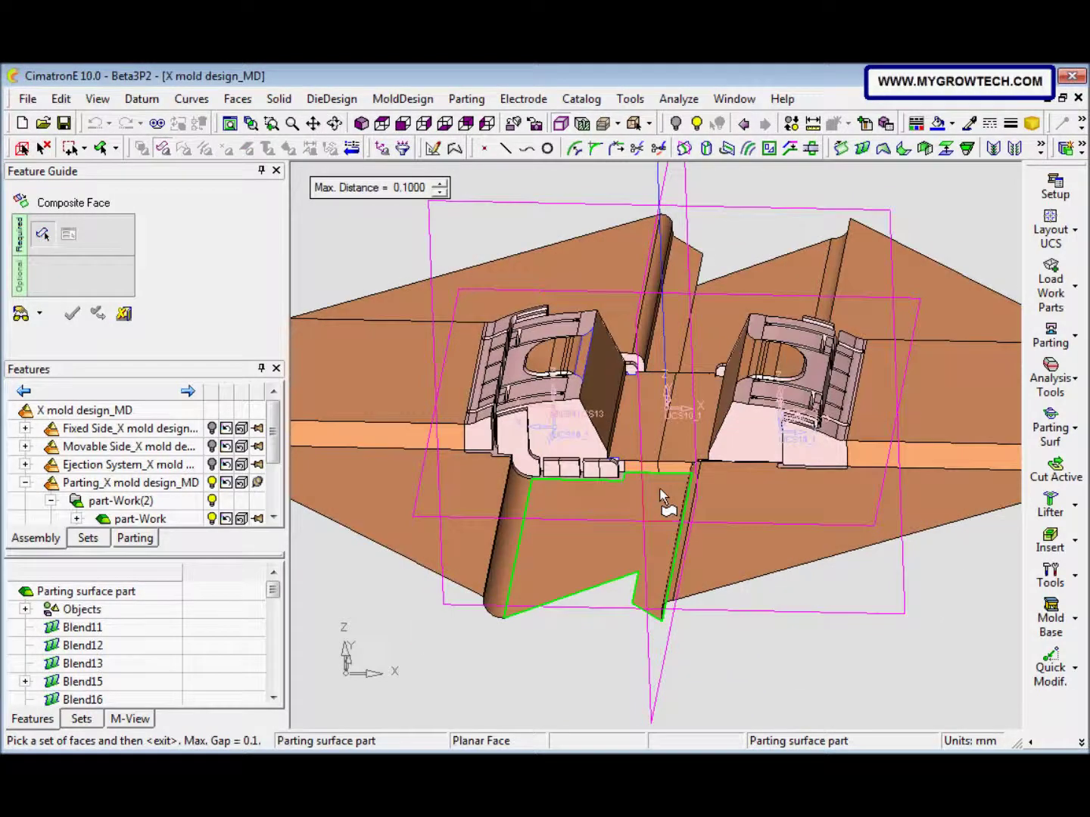
{"action": "left_click", "coordinate": [665, 467]}
{"action": "right_click", "coordinate": [660, 470]}
{"action": "left_click", "coordinate": [661, 470]}
{"action": "left_click", "coordinate": [657, 453]}
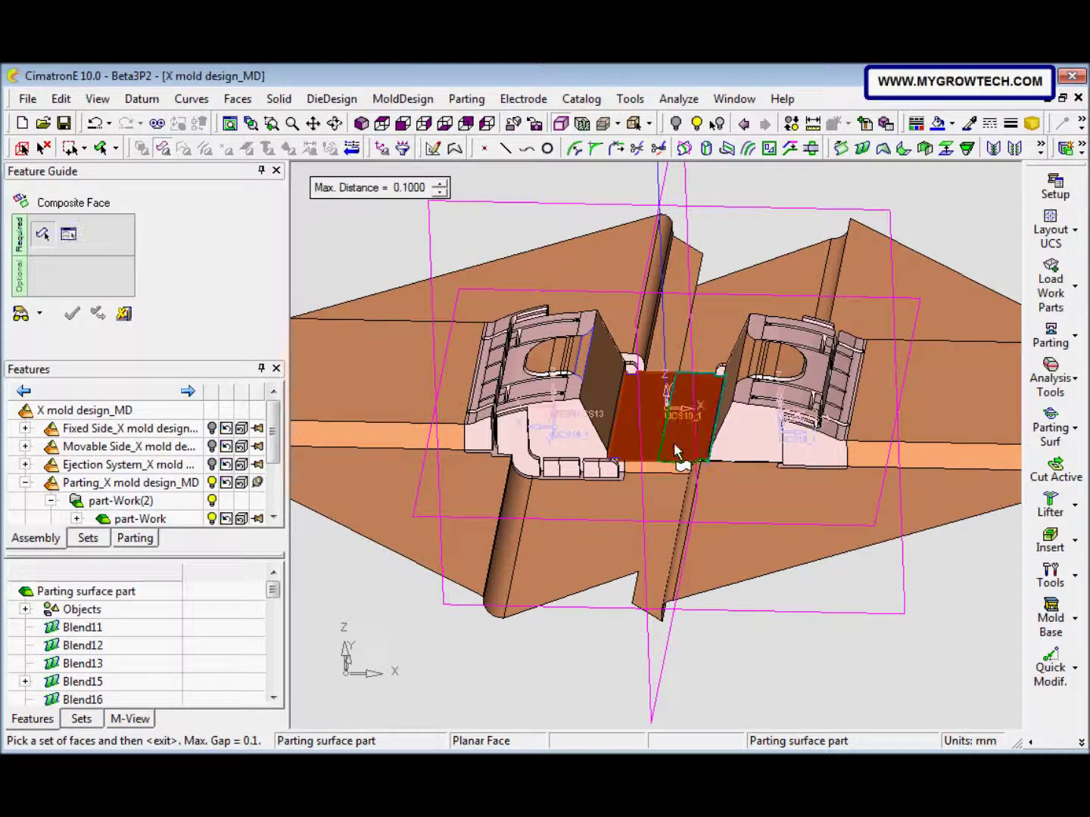
{"action": "right_click", "coordinate": [666, 453]}
{"action": "left_click", "coordinate": [696, 445]}
Merge the narrow step faces and the adjoining large planar faces on the back side into composite faces, removing the originals.
{"action": "left_click_drag", "start_coordinate": [697, 447], "coordinate": [610, 470], "text": "ctrl"}
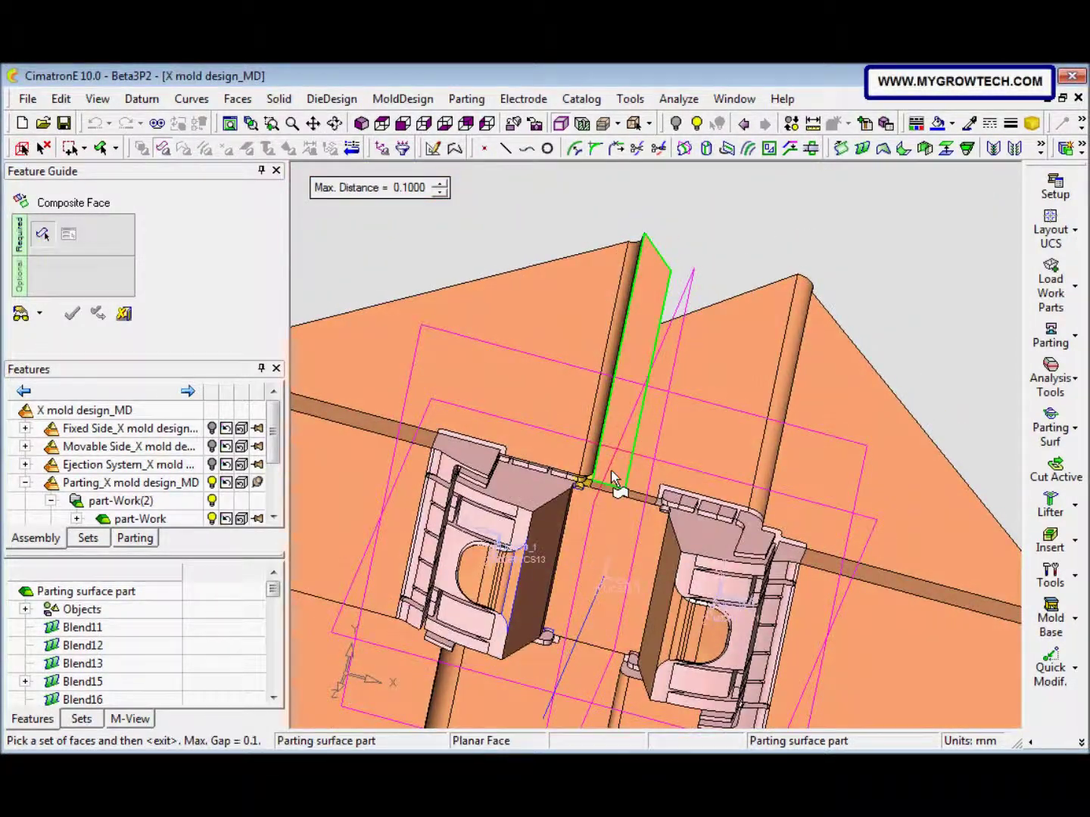
{"action": "left_click", "coordinate": [631, 494]}
{"action": "right_click", "coordinate": [630, 494]}
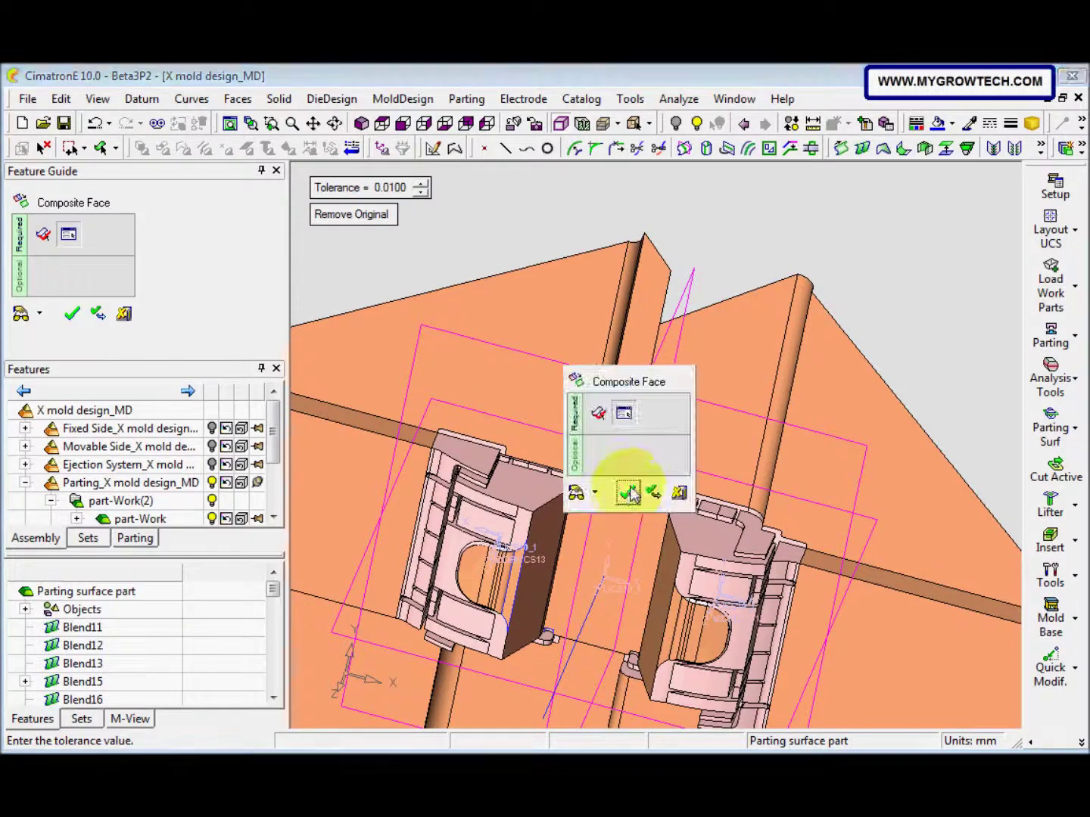
{"action": "left_click", "coordinate": [655, 495]}
{"action": "left_click", "coordinate": [672, 462]}
{"action": "right_click", "coordinate": [670, 454]}
{"action": "left_click", "coordinate": [660, 452]}
Create a plane parallel to the central floor face by point, passing through the top inner corner of the first part.
{"action": "left_click_drag", "start_coordinate": [669, 467], "coordinate": [499, 510], "text": "ctrl"}
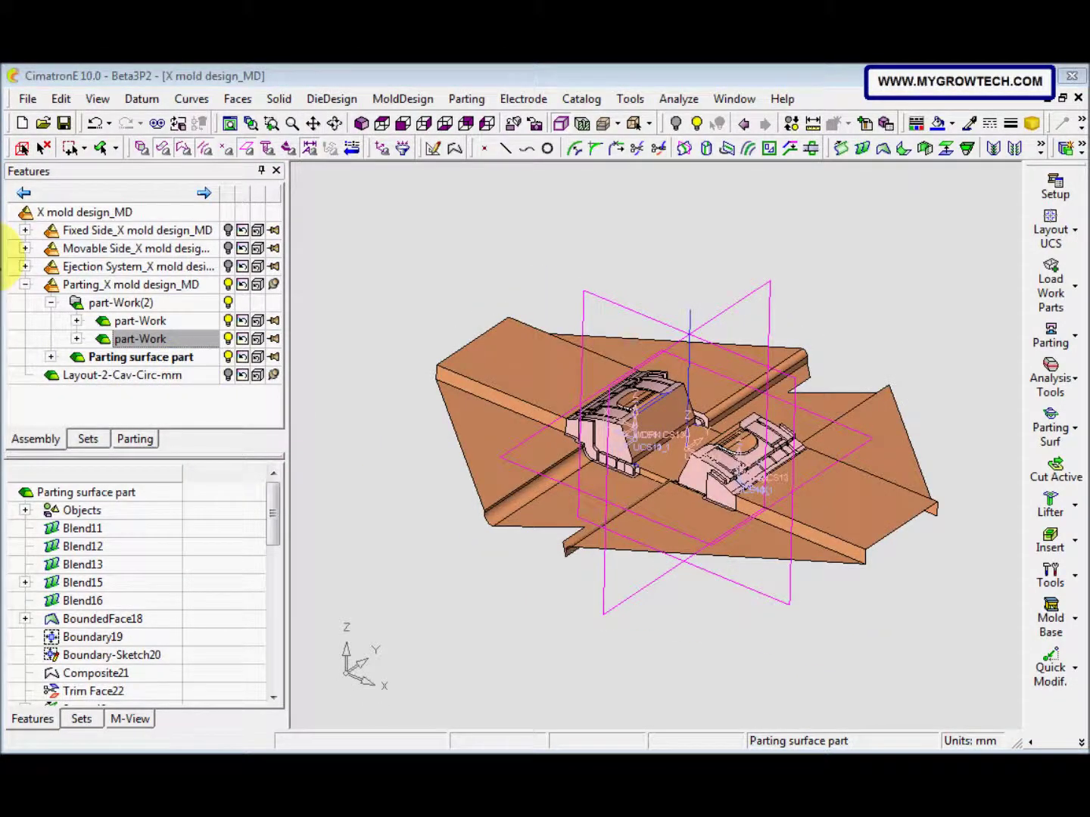
{"action": "left_click", "coordinate": [141, 98]}
{"action": "mouse_move", "coordinate": [157, 122]}
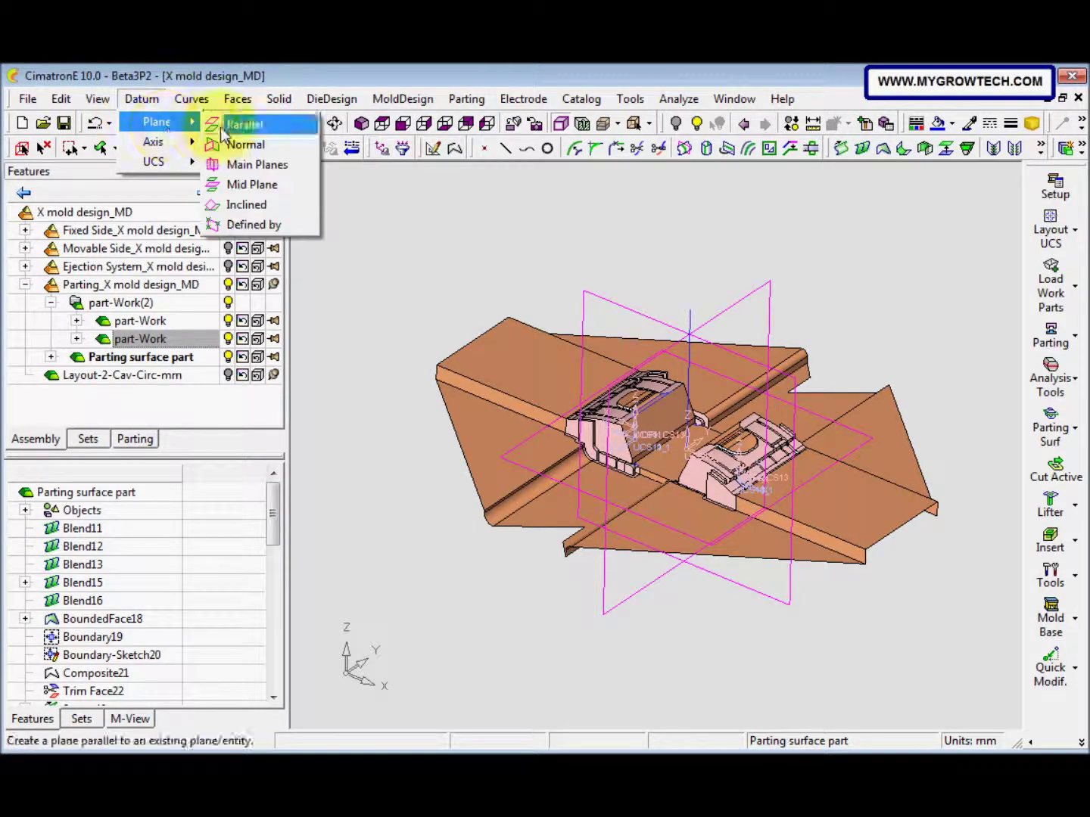
{"action": "left_click", "coordinate": [231, 131]}
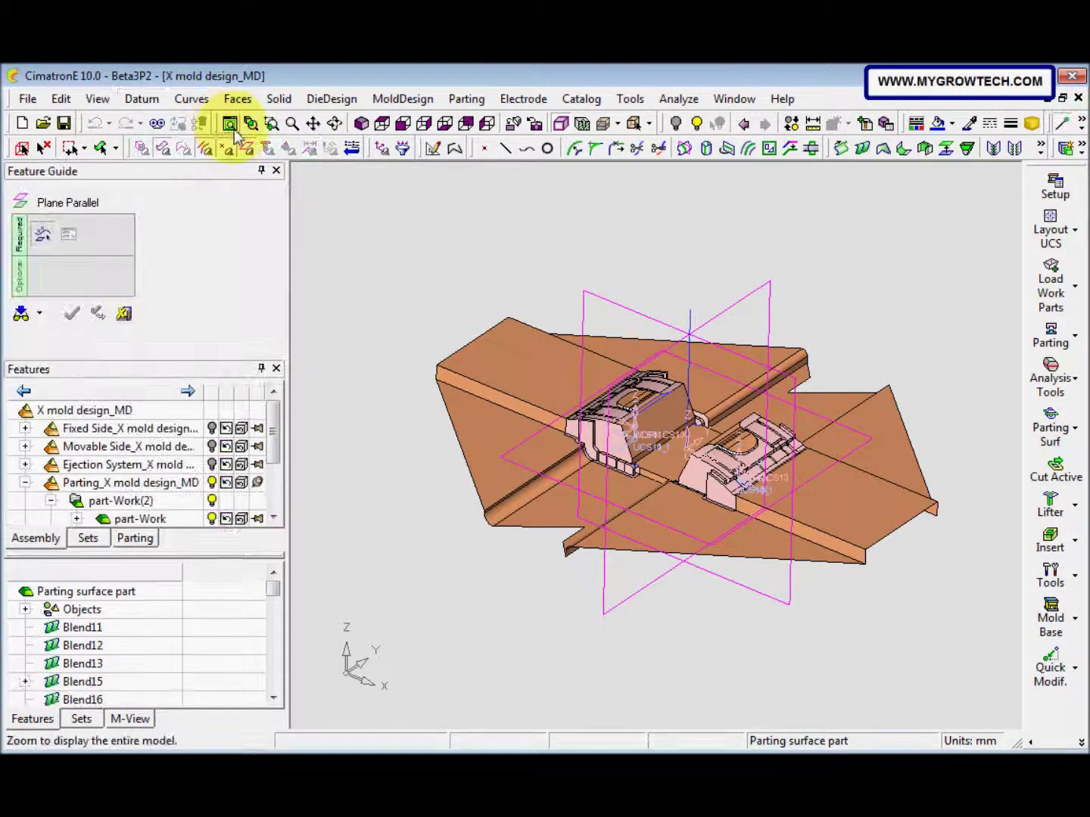
{"action": "mouse_move", "coordinate": [671, 479]}
{"action": "left_mouse_down", "text": "ctrl"}
{"action": "mouse_move", "coordinate": [719, 505]}
{"action": "mouse_move", "coordinate": [687, 499]}
{"action": "left_mouse_up", "text": "ctrl"}
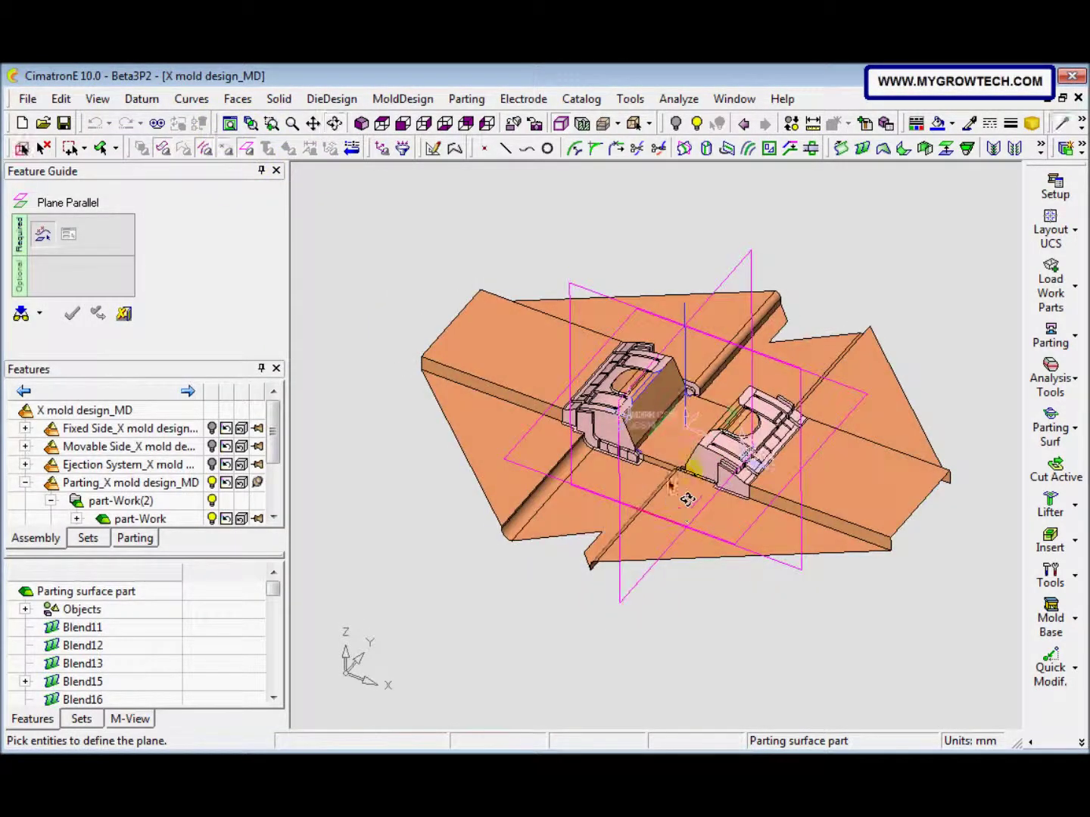
{"action": "left_click", "coordinate": [679, 456]}
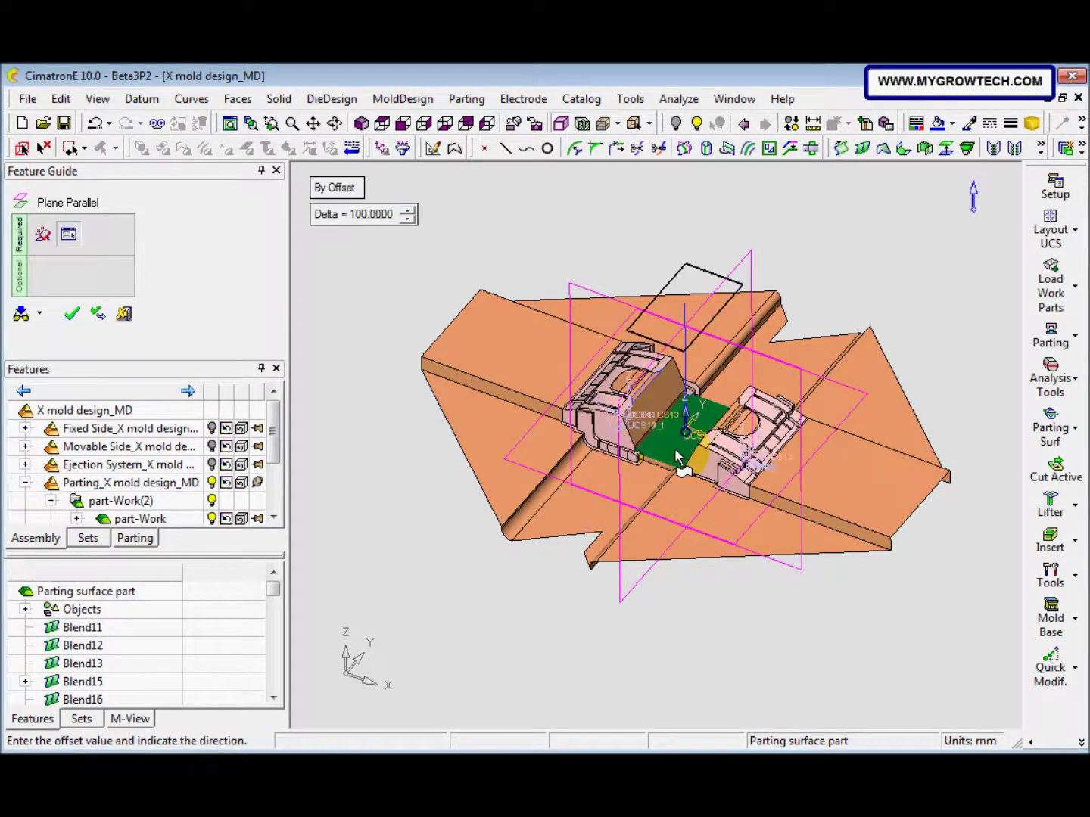
{"action": "left_click", "coordinate": [334, 188]}
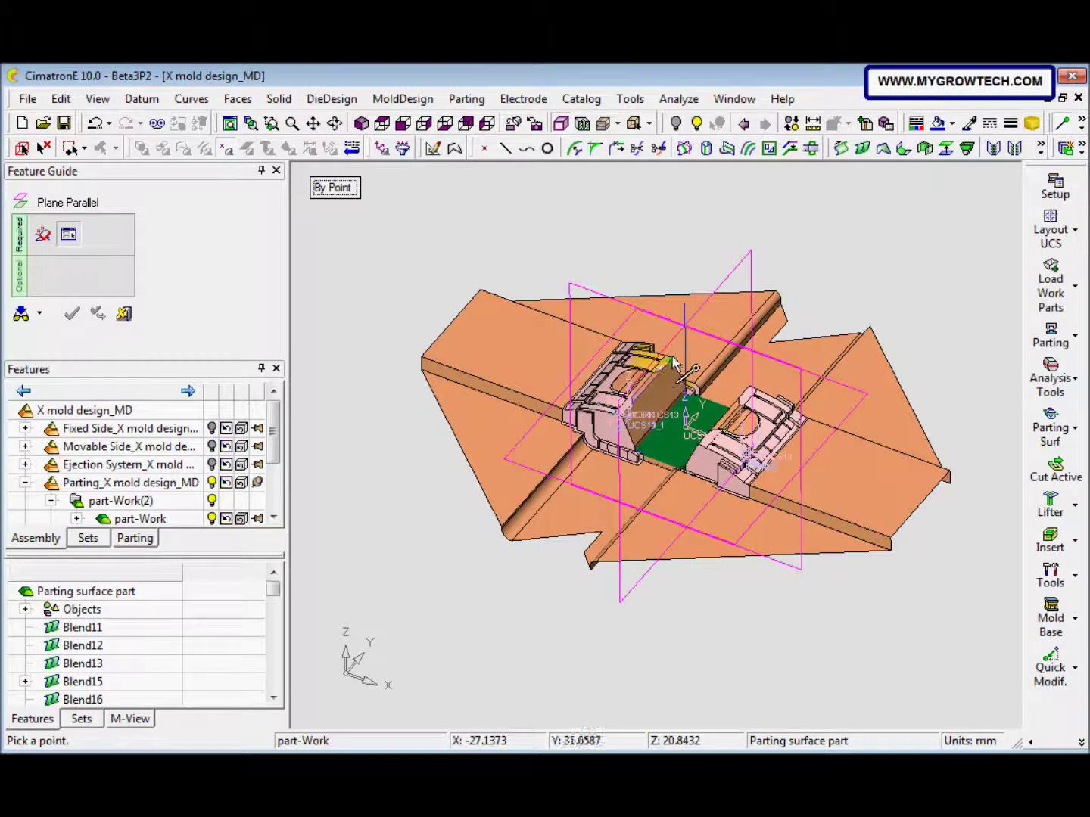
{"action": "scroll", "coordinate": [672, 442], "scroll_direction": "up", "scroll_amount": 5}
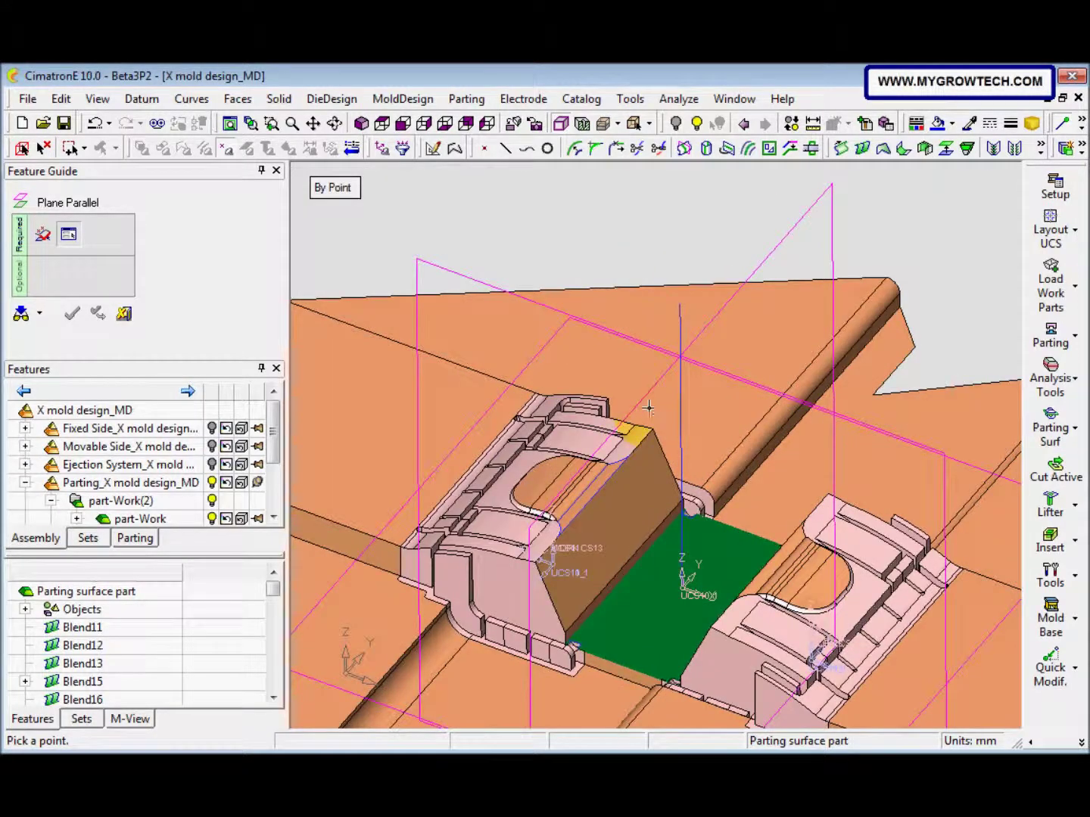
{"action": "left_click", "coordinate": [654, 431]}
{"action": "left_click_drag", "start_coordinate": [659, 461], "coordinate": [666, 416], "text": "ctrl"}
{"action": "right_click", "coordinate": [634, 378]}
{"action": "left_click", "coordinate": [633, 375]}
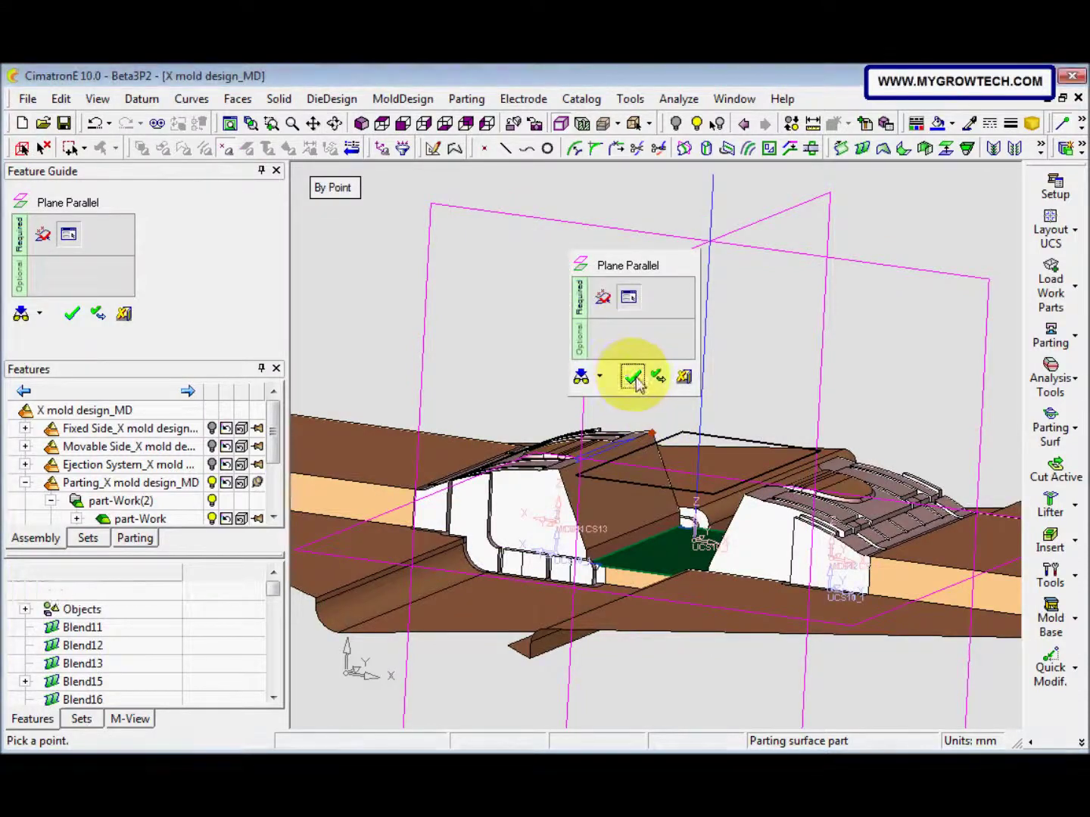
Start a sketch on the new parallel plane and add the inner top edges of both parts as references.
{"action": "right_click_drag", "start_coordinate": [642, 412], "coordinate": [572, 495], "text": "ctrl"}
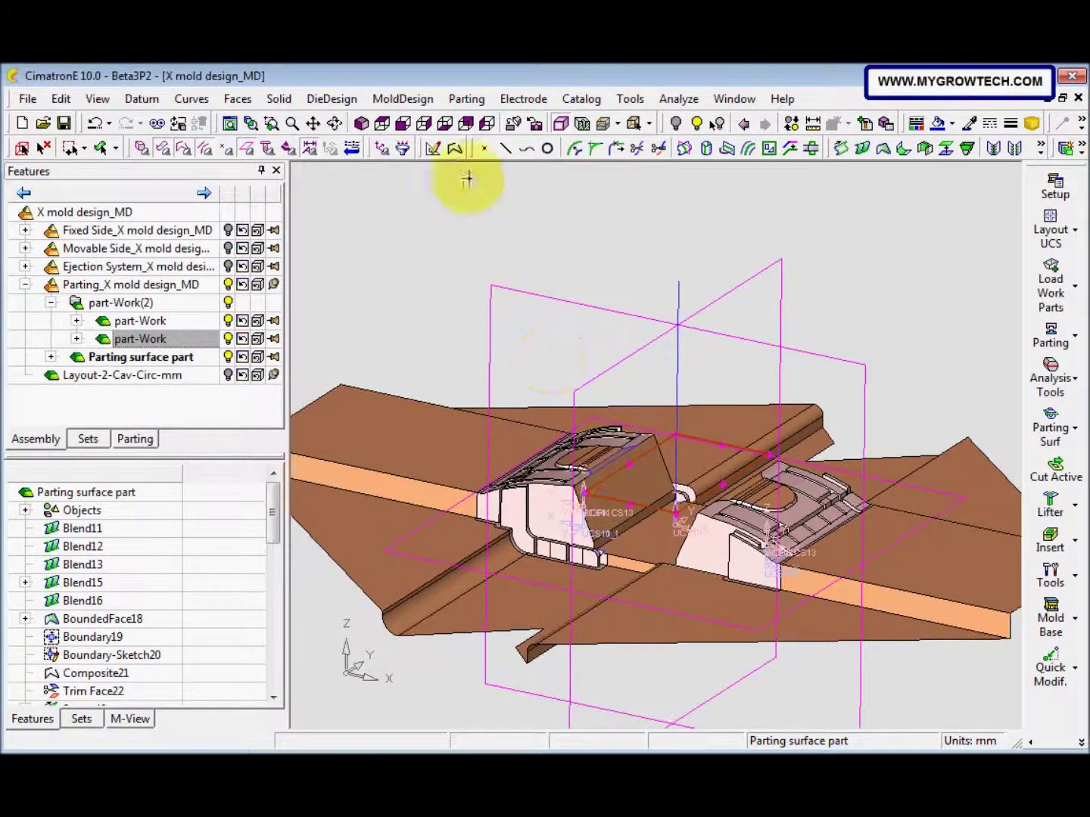
{"action": "left_click", "coordinate": [433, 151]}
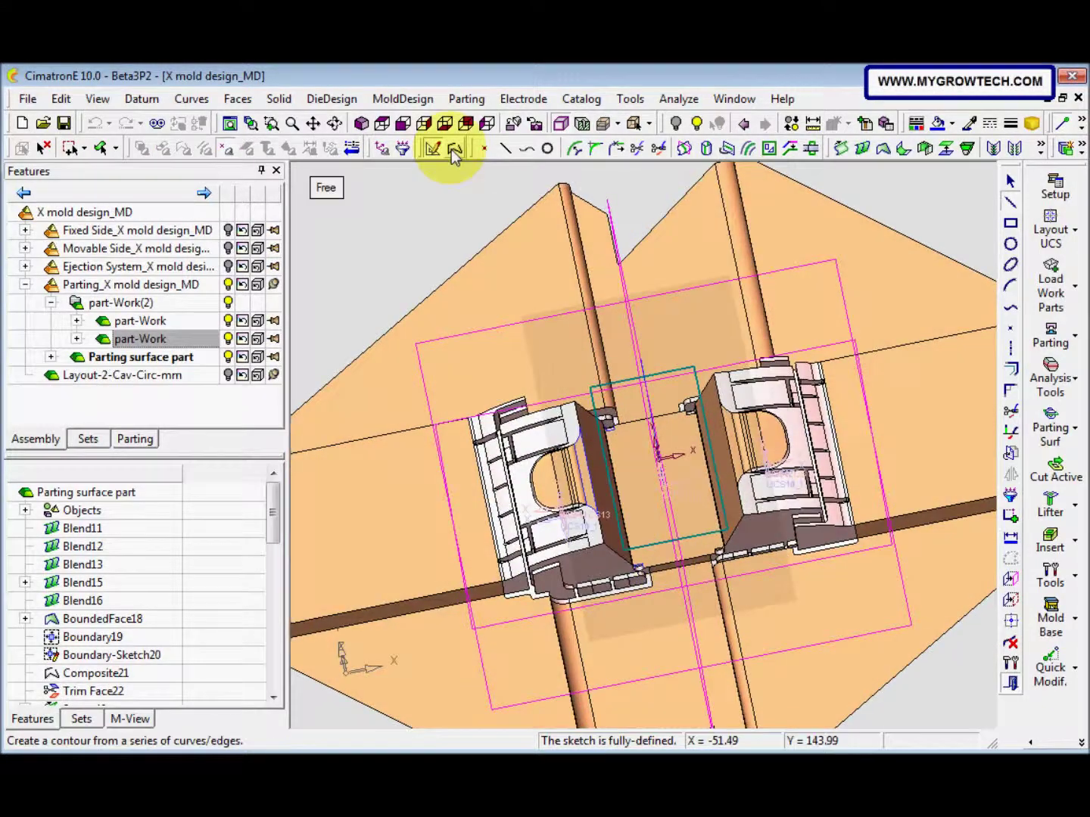
{"action": "left_click", "coordinate": [382, 124]}
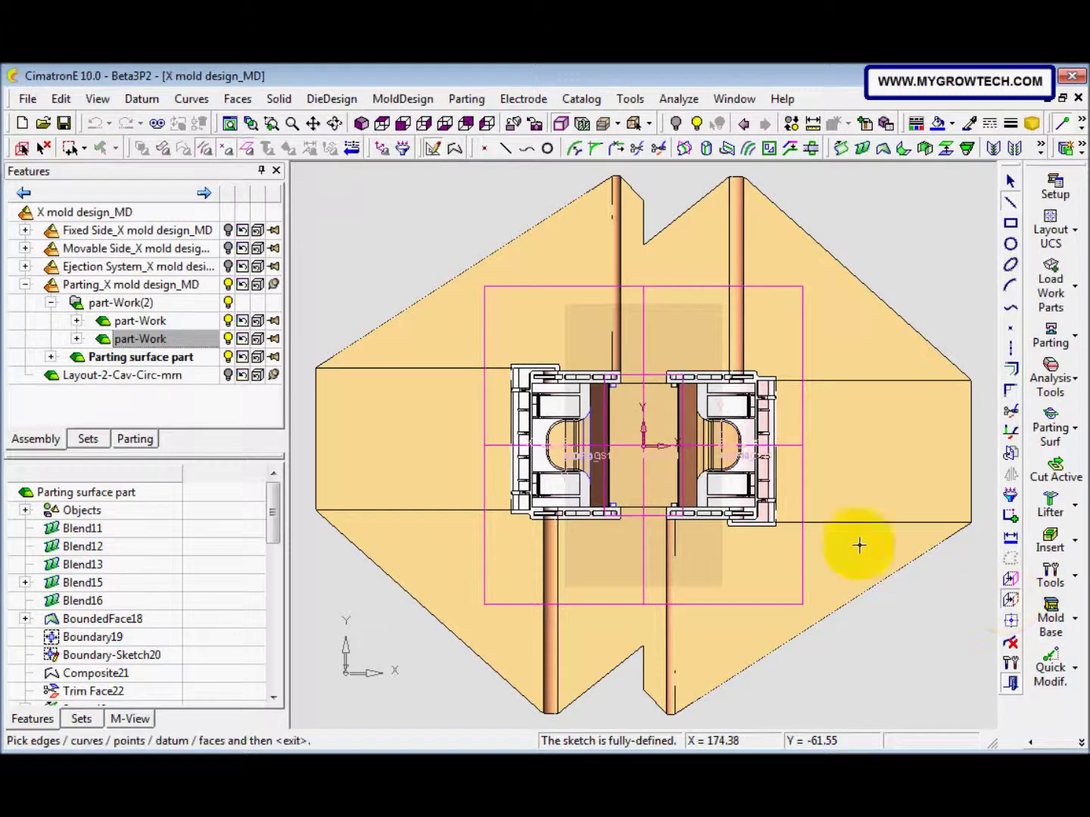
{"action": "scroll", "coordinate": [644, 511], "scroll_direction": "up", "scroll_amount": 5}
{"action": "left_click", "coordinate": [747, 464]}
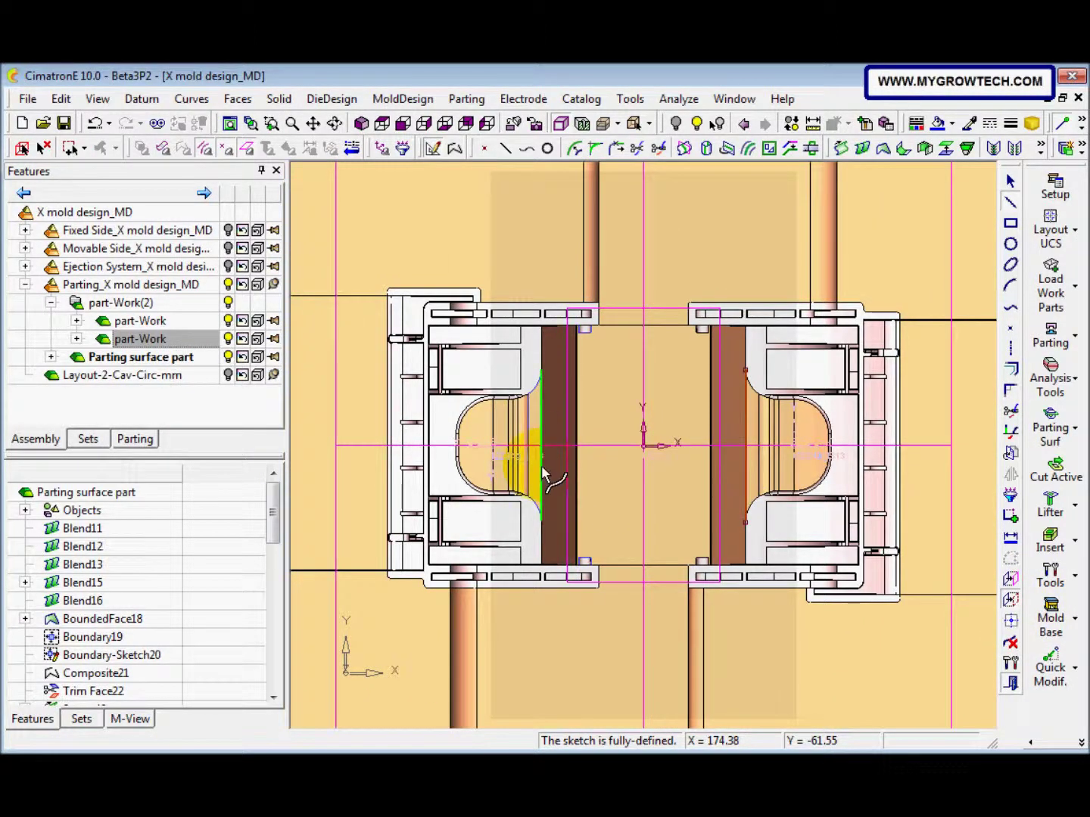
{"action": "middle_click", "coordinate": [614, 471]}
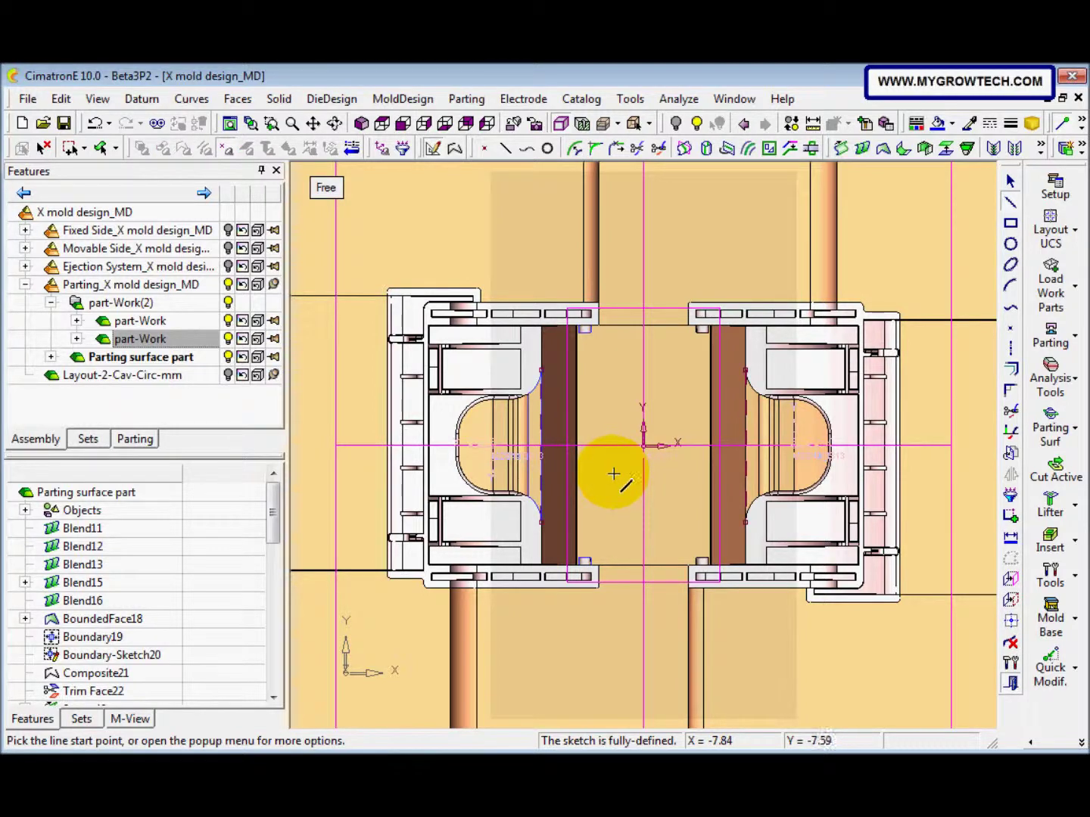
Sketch a rectangle spanning between the two reference edges across the sketch origin, about 28 mm high.
{"action": "left_click", "coordinate": [1011, 223]}
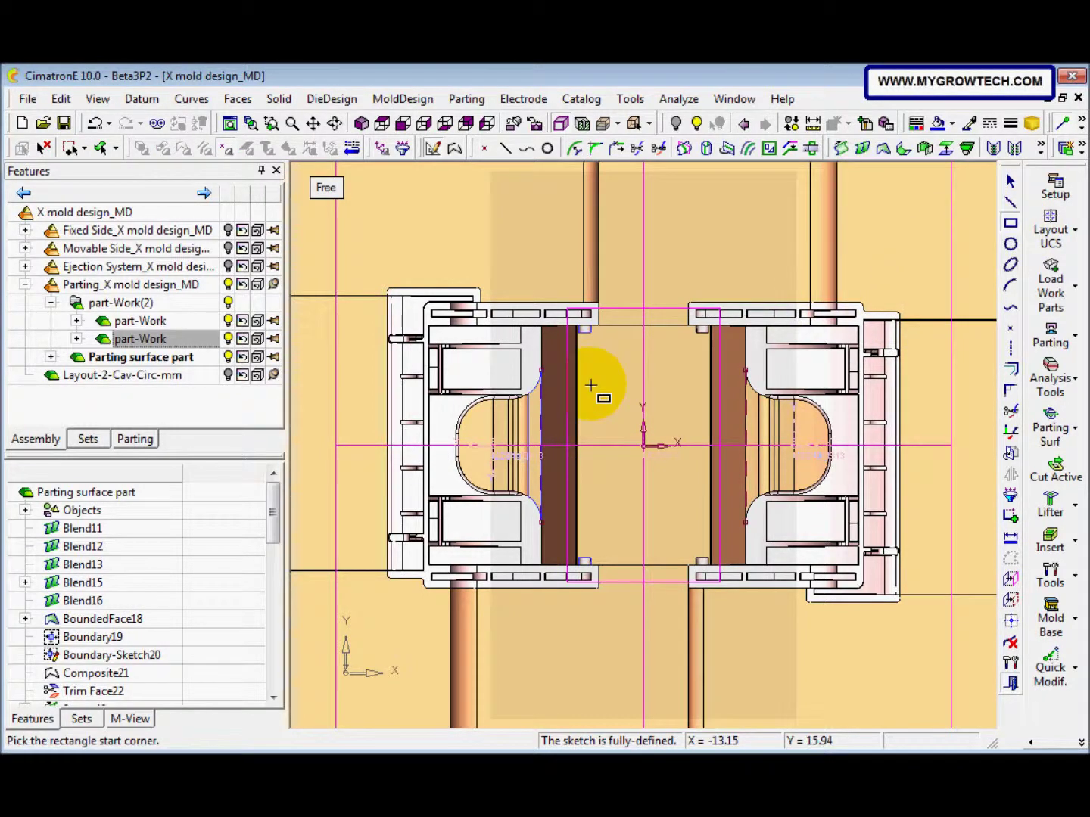
{"action": "left_click", "coordinate": [541, 395]}
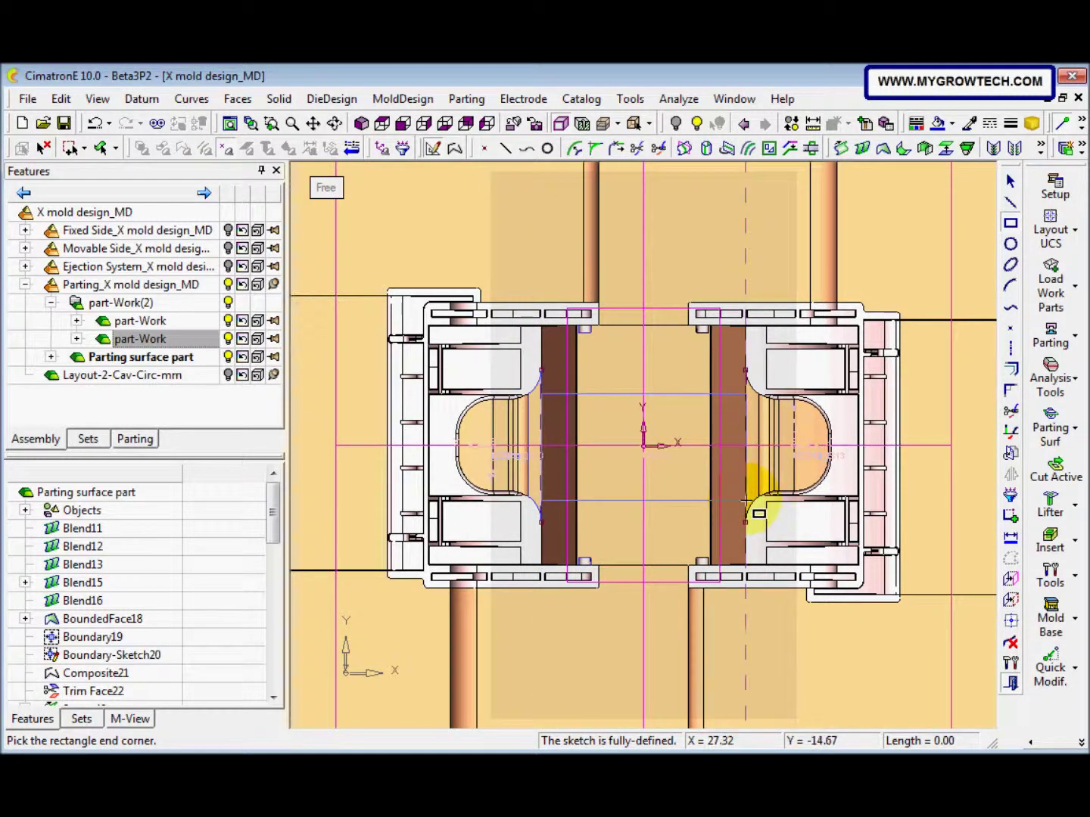
{"action": "left_click", "coordinate": [747, 501]}
{"action": "middle_click", "coordinate": [740, 496]}
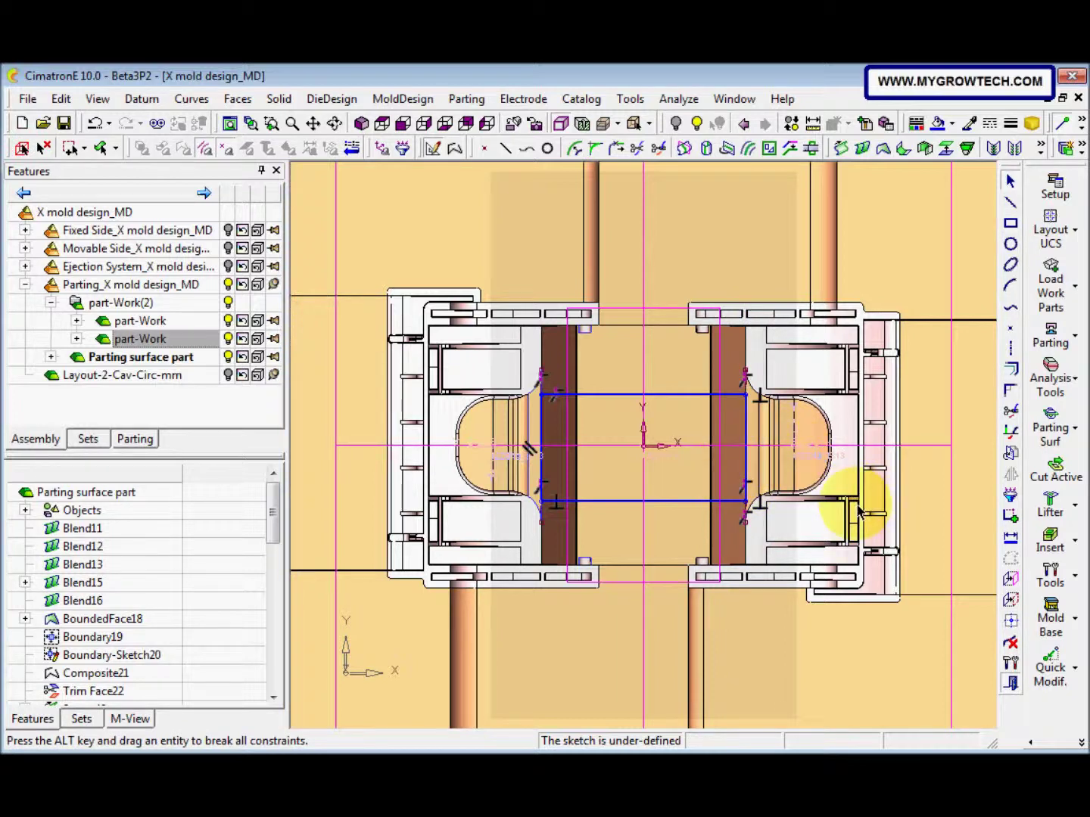
Dimension the rectangle's upper edge 10 mm from the origin and set its height to 20 mm.
{"action": "left_click", "coordinate": [1011, 536]}
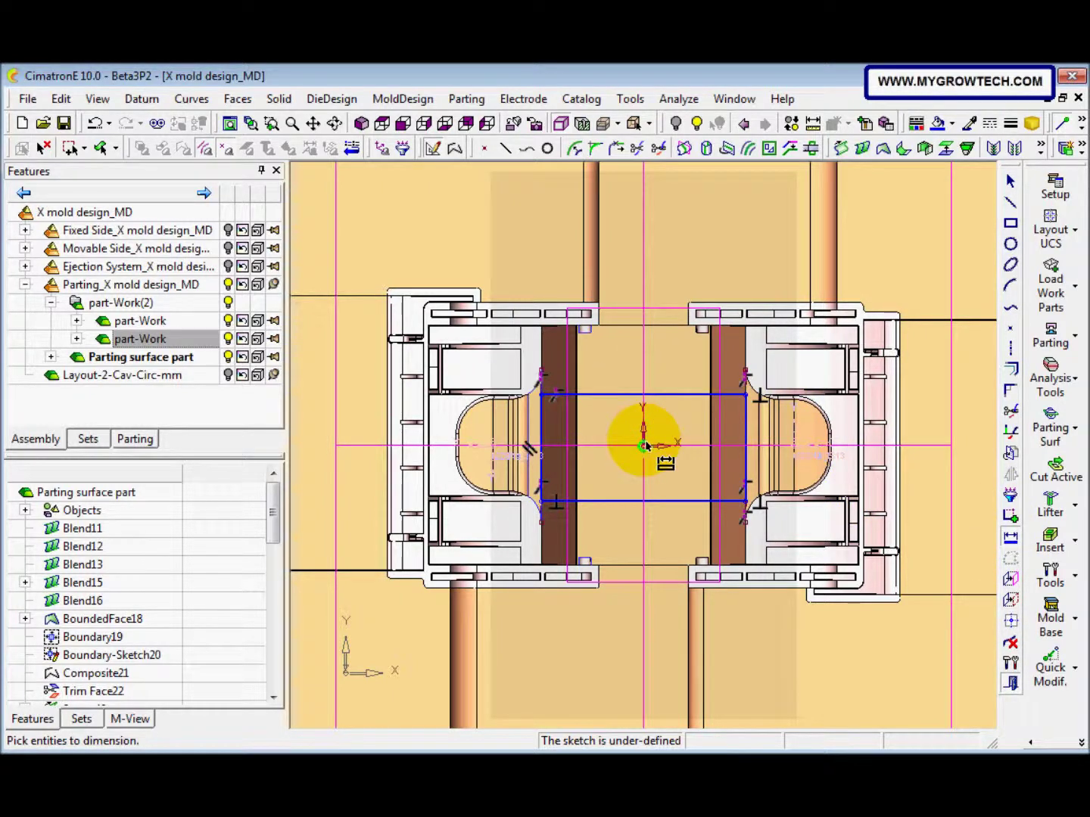
{"action": "left_click", "coordinate": [645, 394]}
{"action": "left_click", "coordinate": [648, 376]}
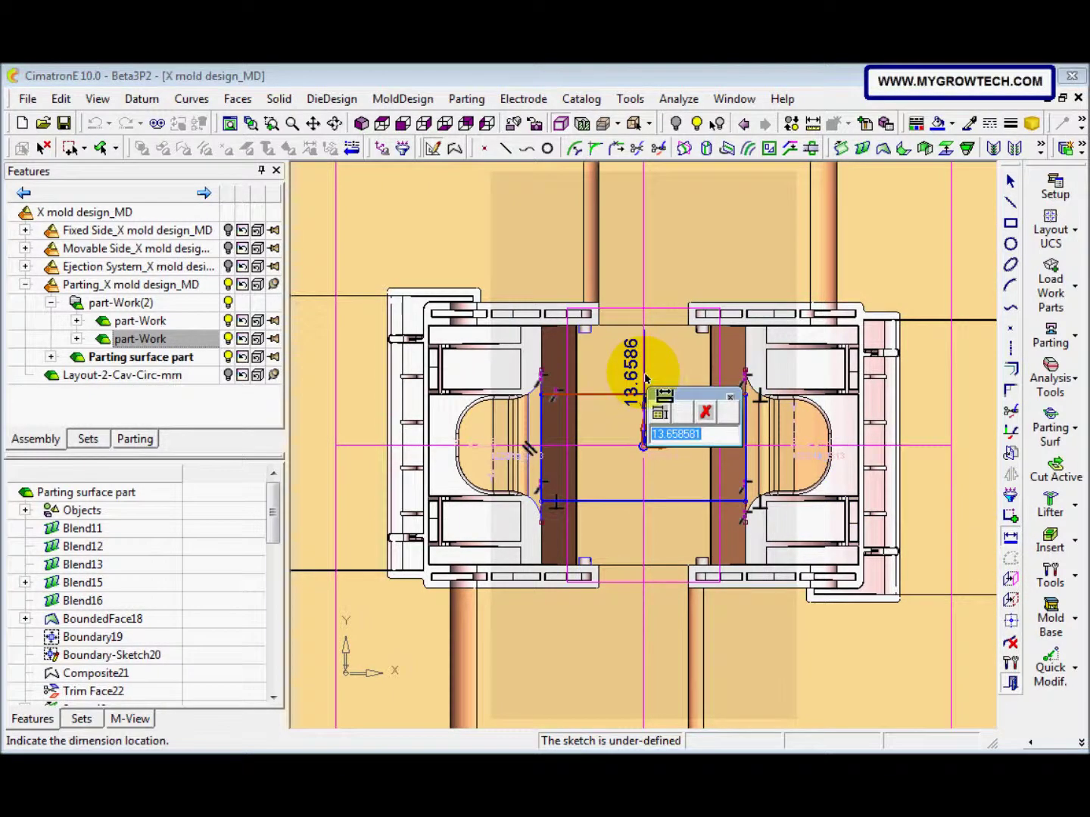
{"action": "type", "text": "10"}
{"action": "key", "text": "Return"}
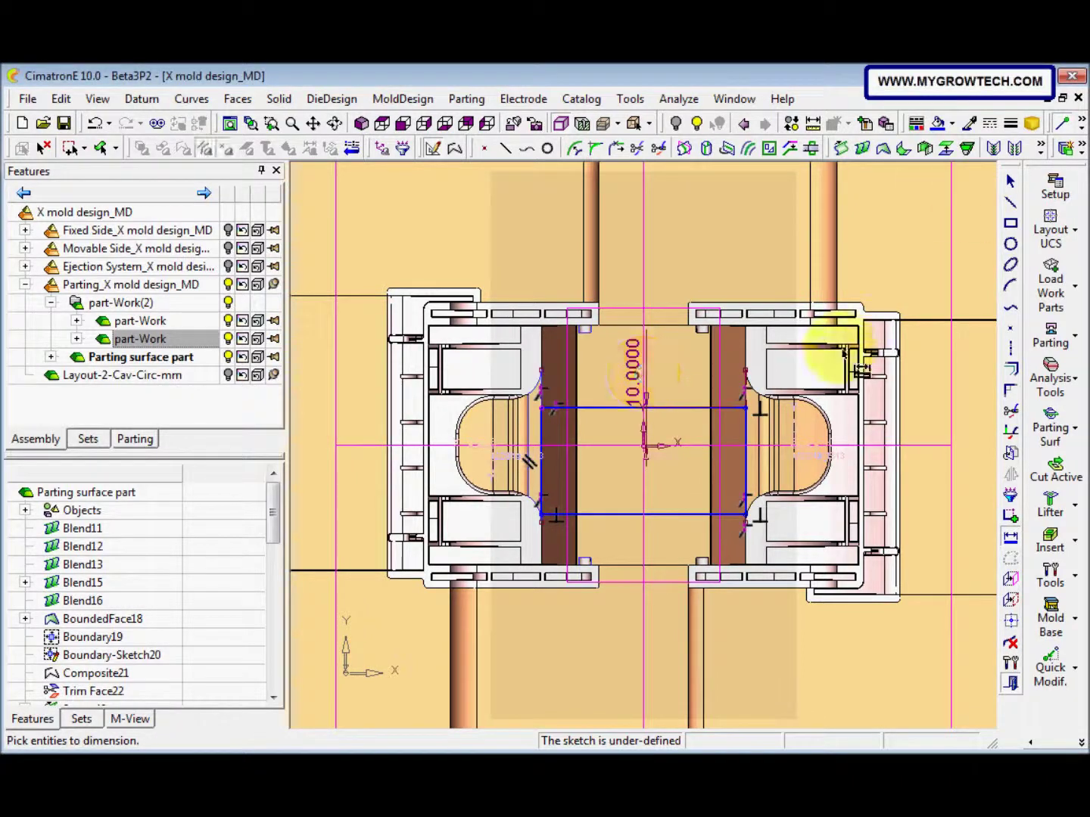
{"action": "left_click", "coordinate": [760, 474]}
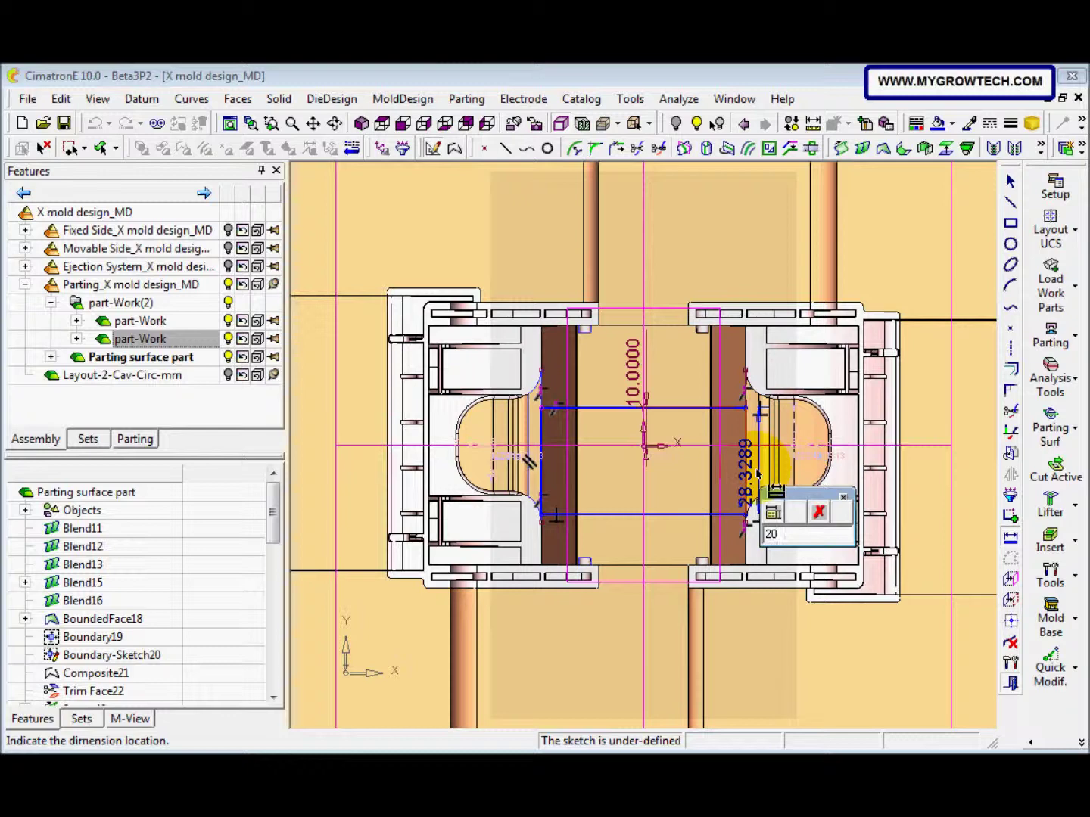
{"action": "type", "text": "20"}
{"action": "key", "text": "Return"}
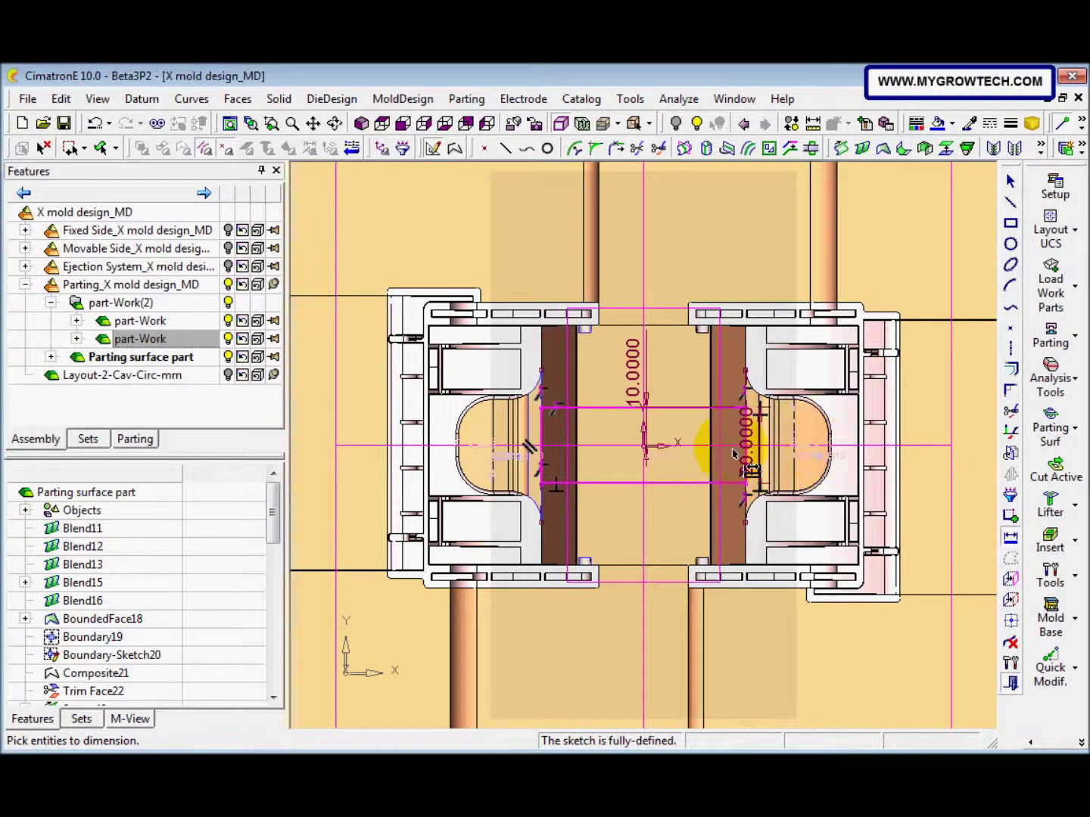
Finish the rectangle sketch and fill it with a Bounded face between the two parts.
{"action": "right_click", "coordinate": [619, 507]}
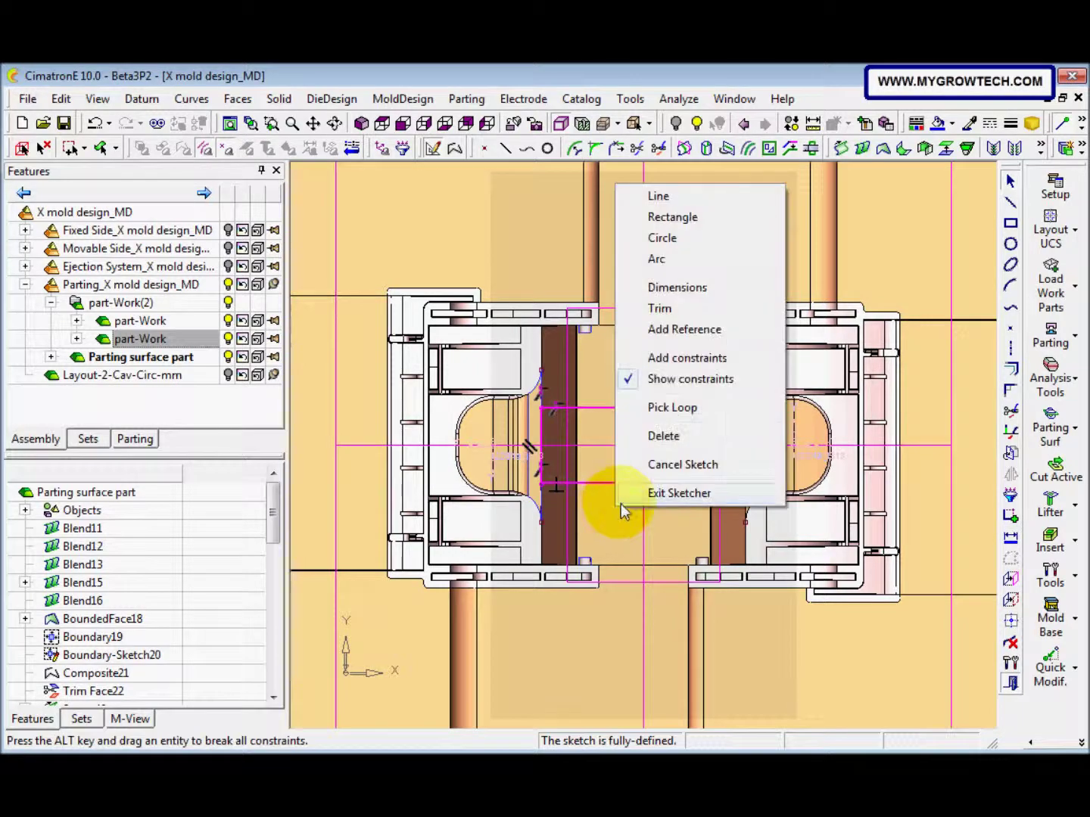
{"action": "left_click", "coordinate": [659, 495]}
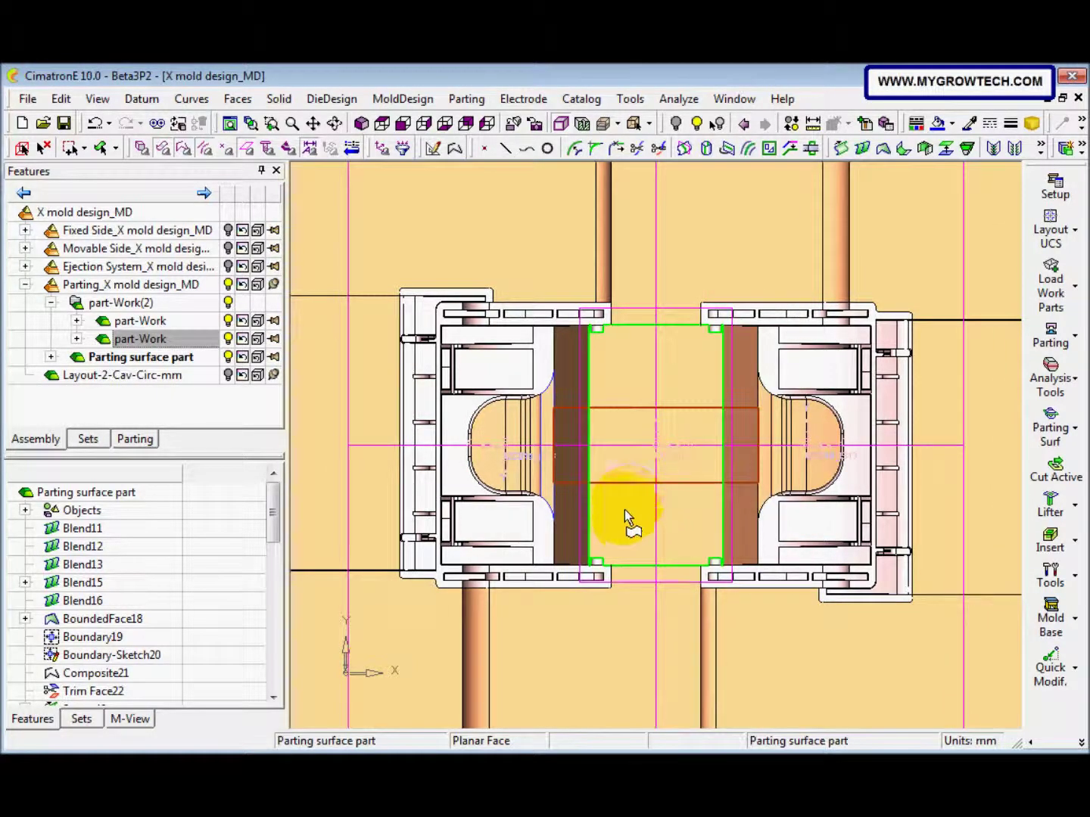
{"action": "middle_click_drag", "start_coordinate": [630, 528], "coordinate": [632, 484]}
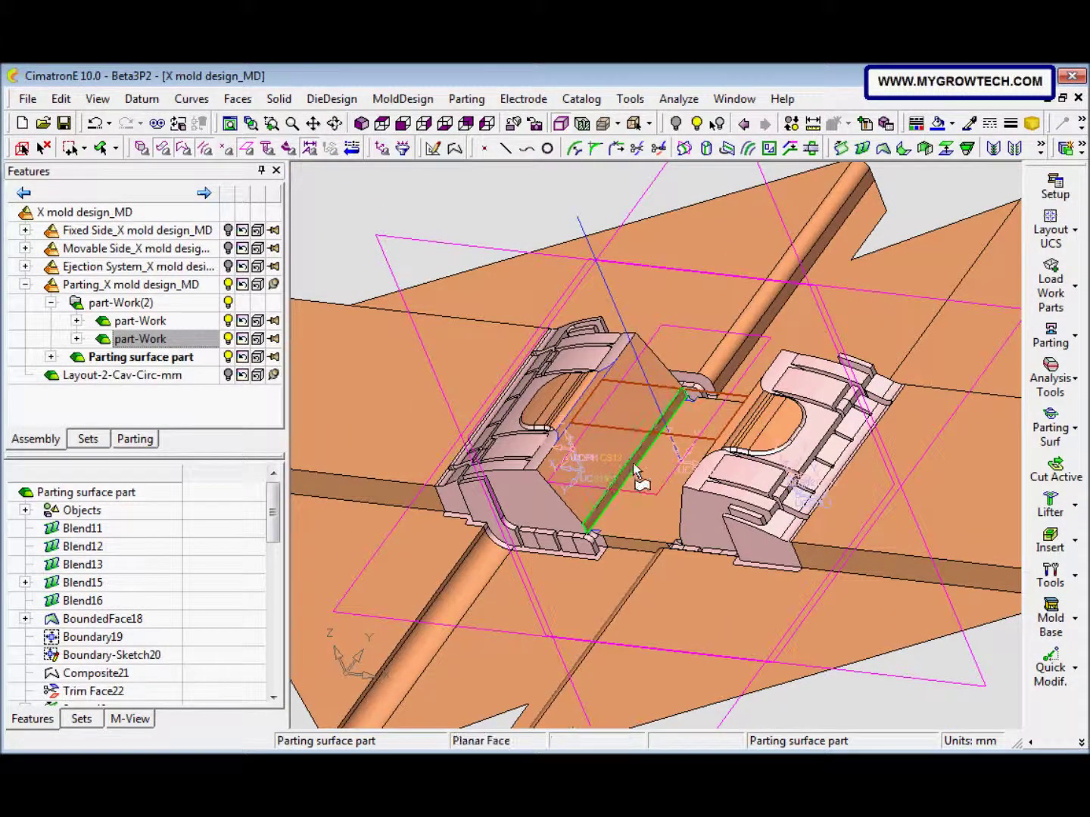
{"action": "left_click", "coordinate": [239, 98]}
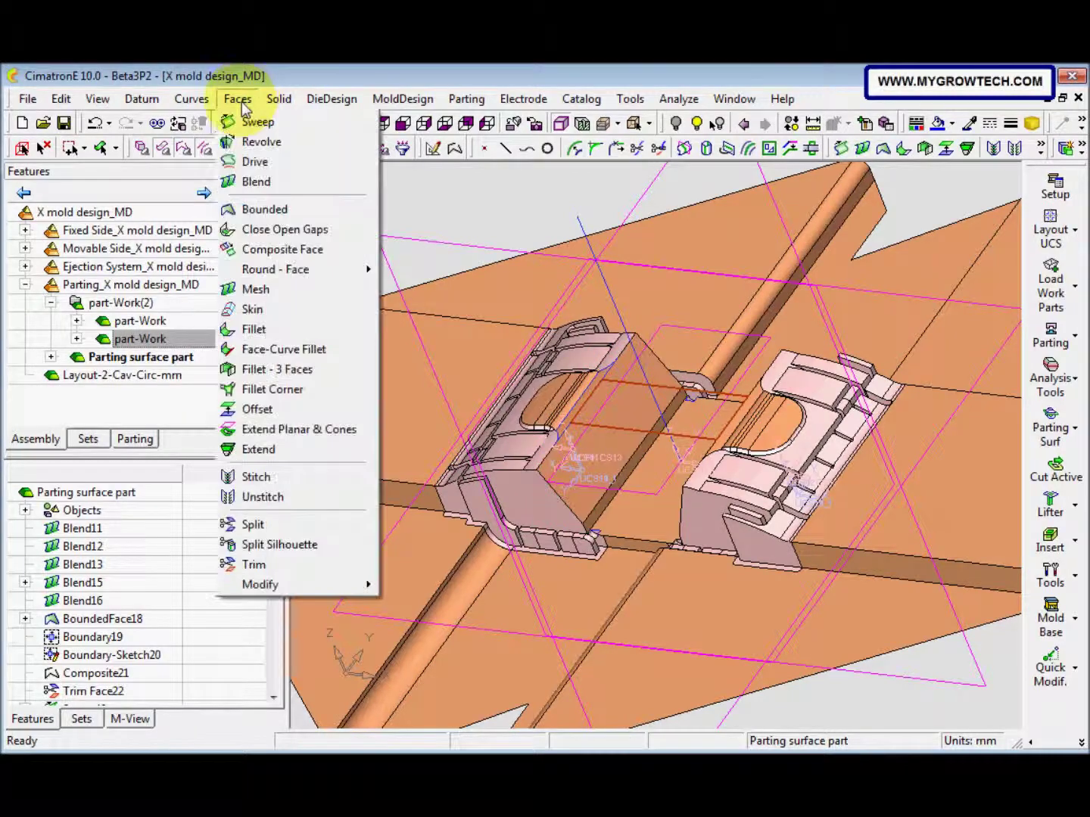
{"action": "left_click", "coordinate": [265, 209]}
{"action": "middle_click_drag", "start_coordinate": [462, 389], "coordinate": [529, 488]}
{"action": "middle_click", "coordinate": [547, 475]}
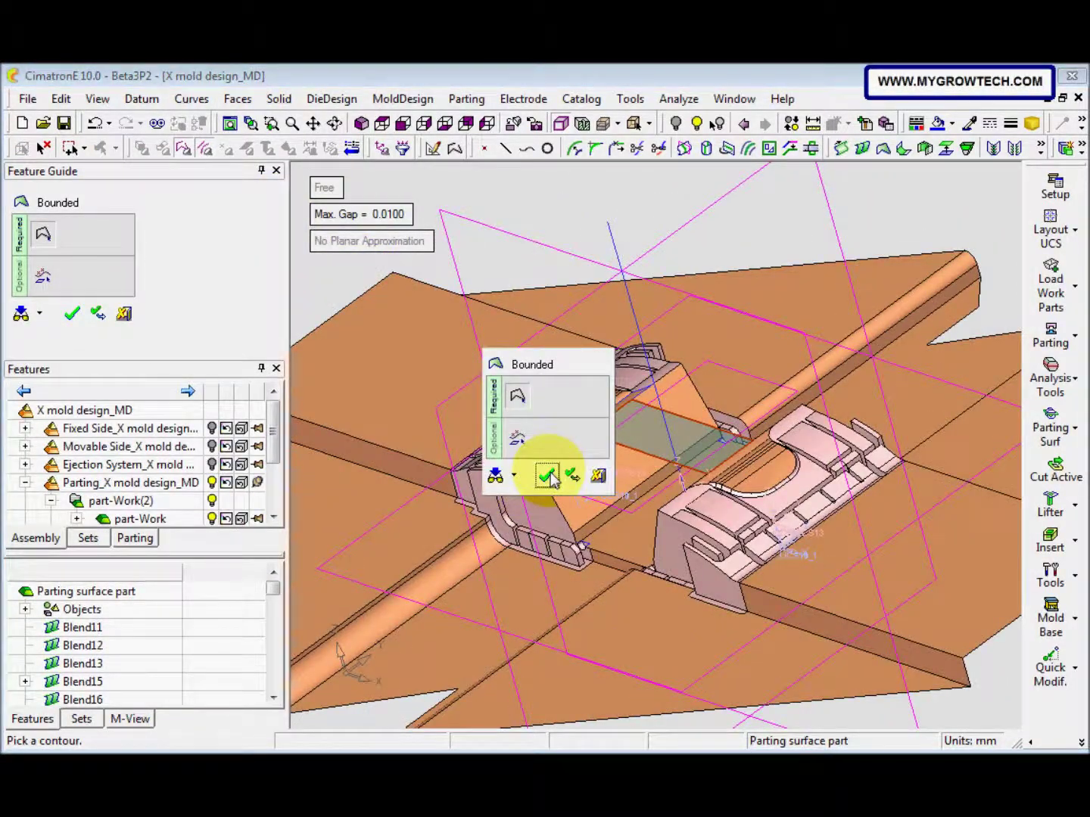
{"action": "left_click", "coordinate": [547, 476]}
{"action": "mouse_move", "coordinate": [576, 491]}
{"action": "middle_mouse_down"}
{"action": "mouse_move", "coordinate": [602, 513]}
{"action": "mouse_move", "coordinate": [581, 483]}
{"action": "middle_mouse_up"}
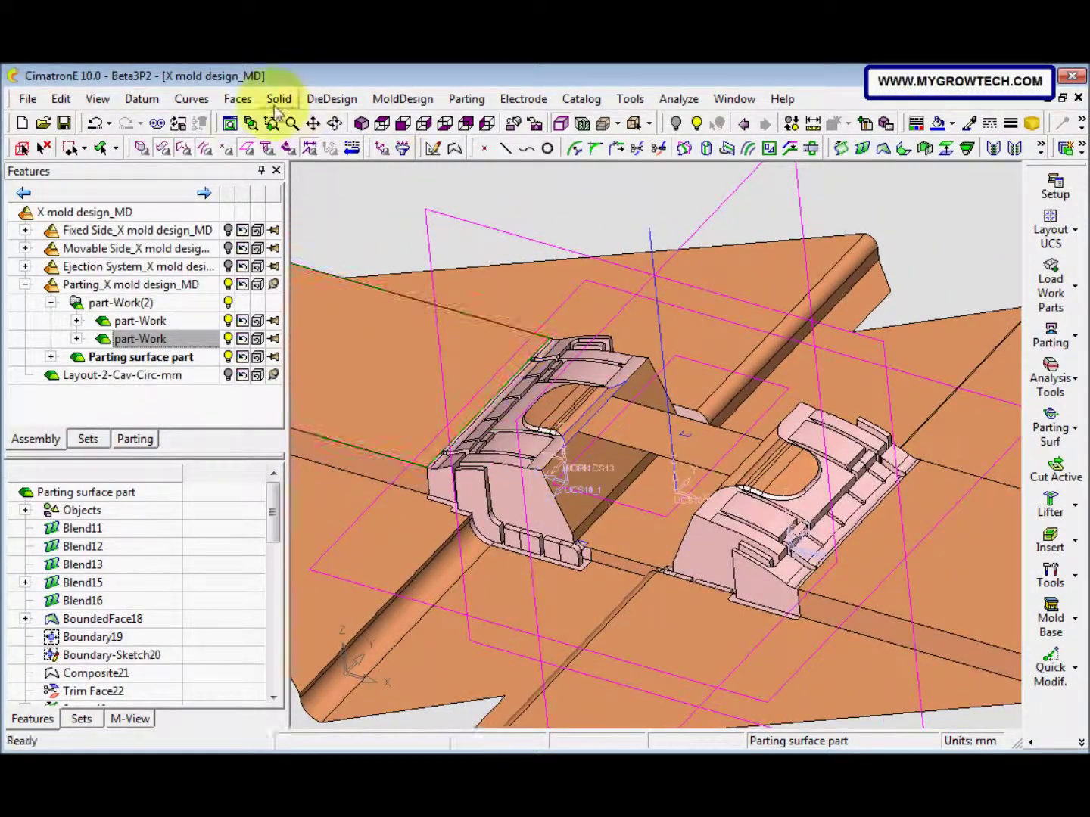
Sweep a face from one long edge of the bounded face downward, To Reference, using the central floor face as the limit.
{"action": "left_click", "coordinate": [236, 99]}
{"action": "left_click", "coordinate": [257, 123]}
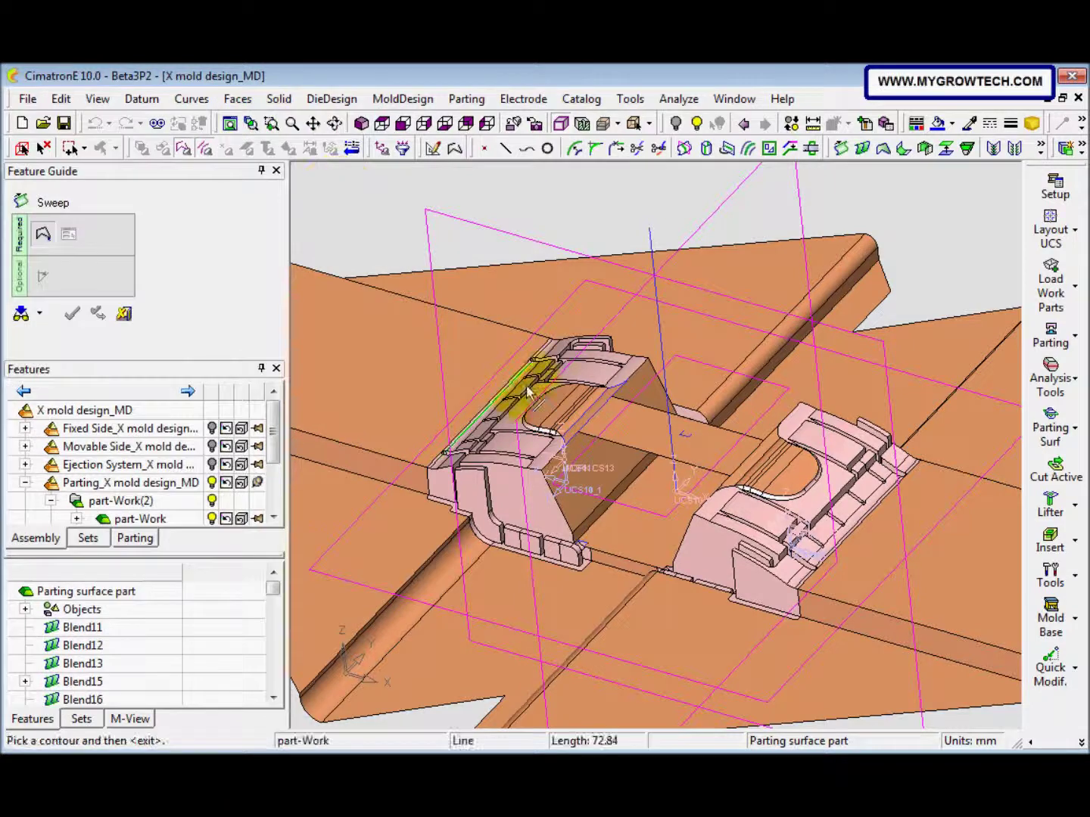
{"action": "left_click", "coordinate": [632, 454]}
{"action": "middle_click", "coordinate": [633, 453]}
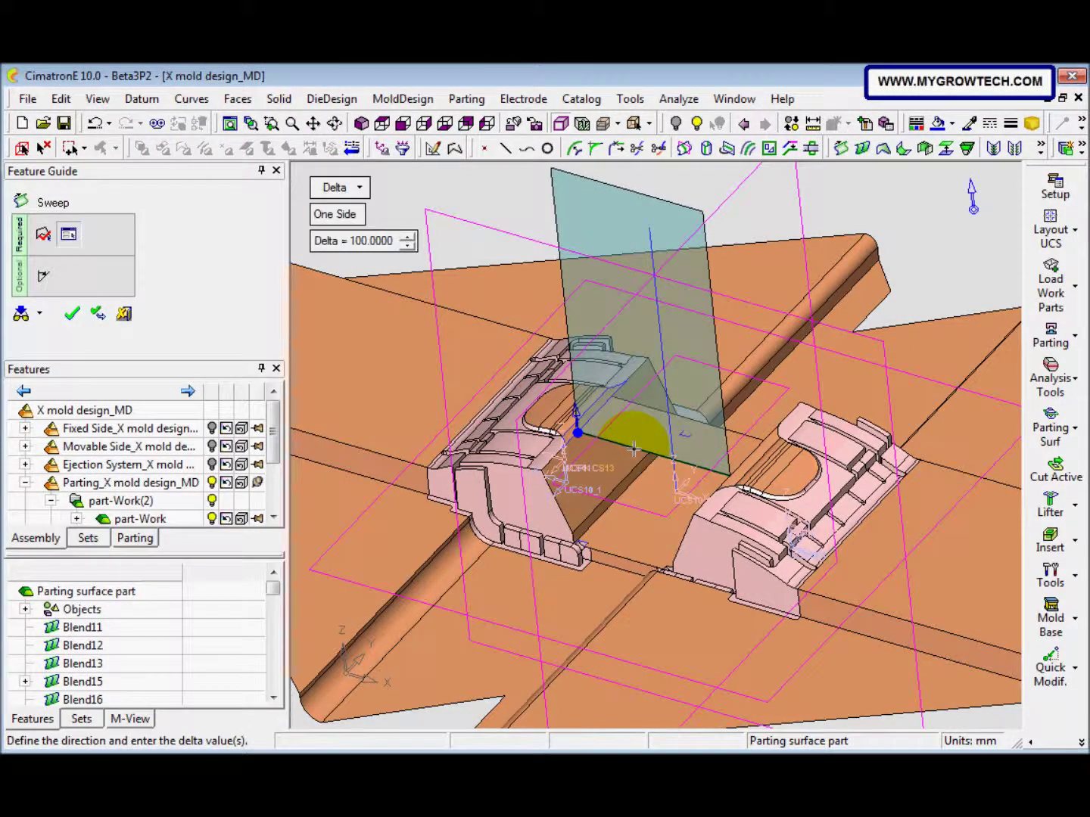
{"action": "left_click", "coordinate": [576, 410]}
{"action": "left_click", "coordinate": [360, 191]}
{"action": "left_click", "coordinate": [361, 190]}
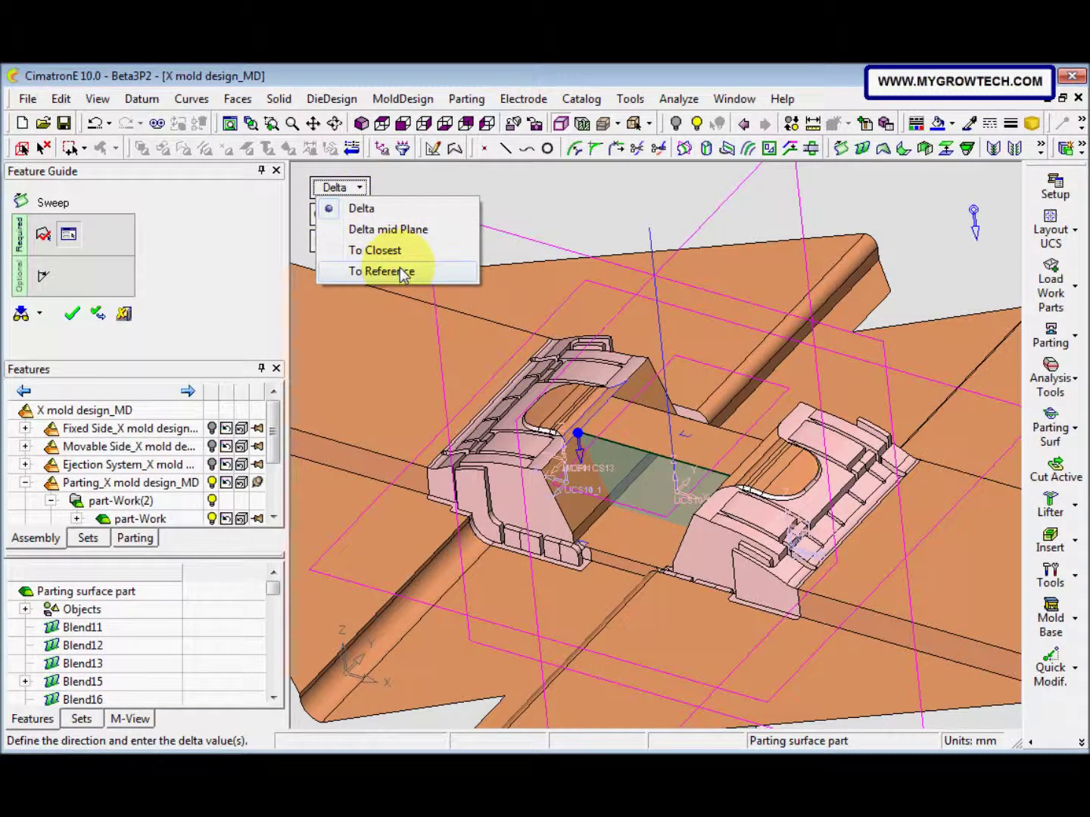
{"action": "left_click", "coordinate": [401, 272]}
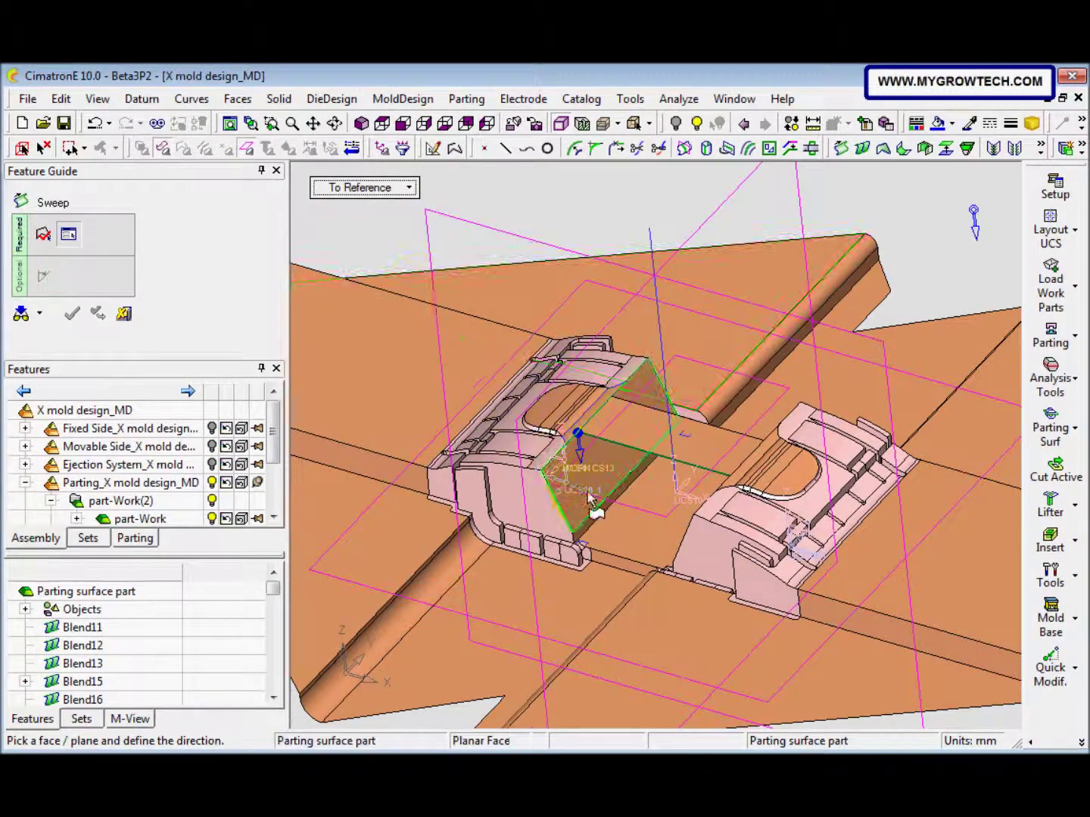
{"action": "left_click", "coordinate": [620, 539]}
{"action": "middle_click_drag", "start_coordinate": [622, 539], "coordinate": [576, 564]}
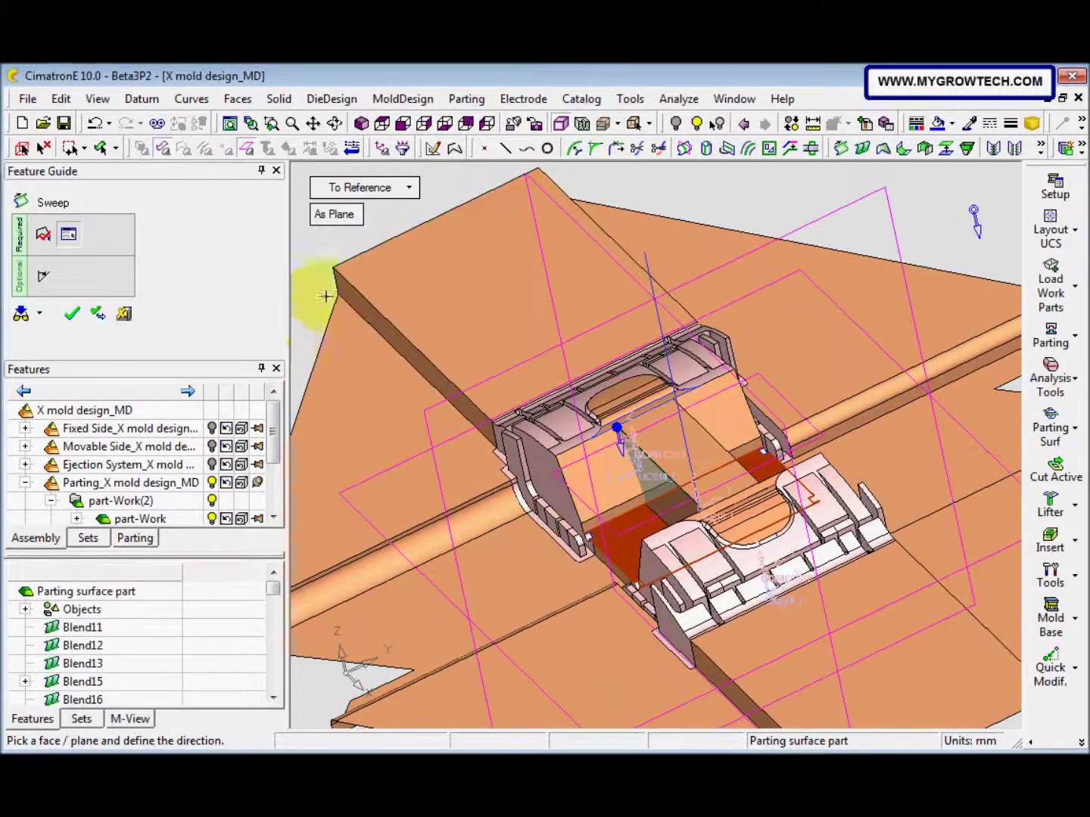
Give the sweep a draft angle of 10, flip the draft side, and apply it ready for another sweep.
{"action": "left_click", "coordinate": [45, 279]}
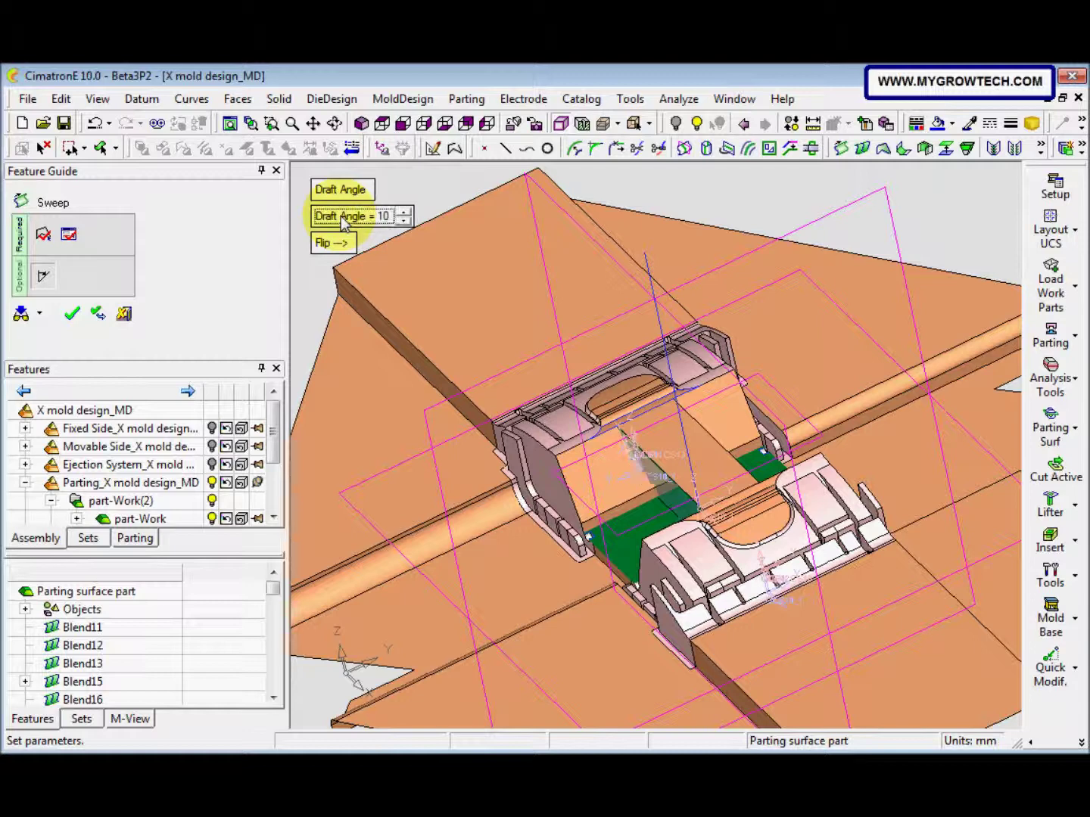
{"action": "left_click", "coordinate": [330, 246]}
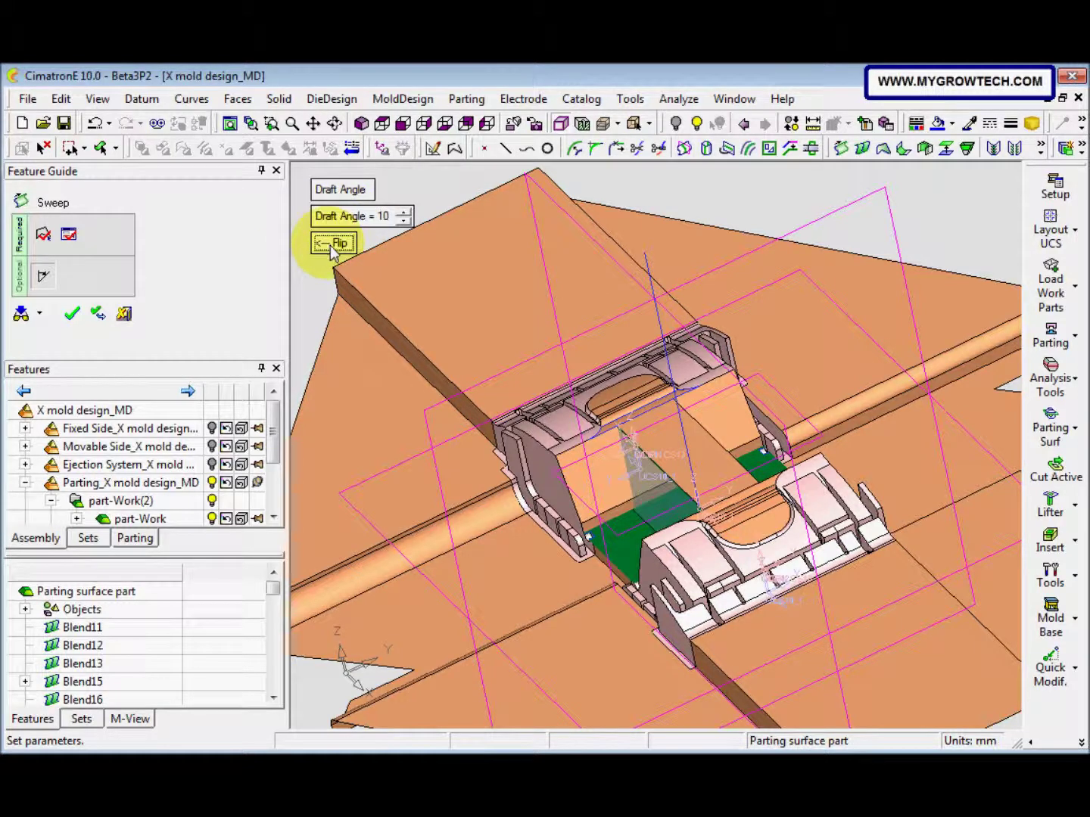
{"action": "middle_click_drag", "start_coordinate": [324, 287], "coordinate": [381, 340]}
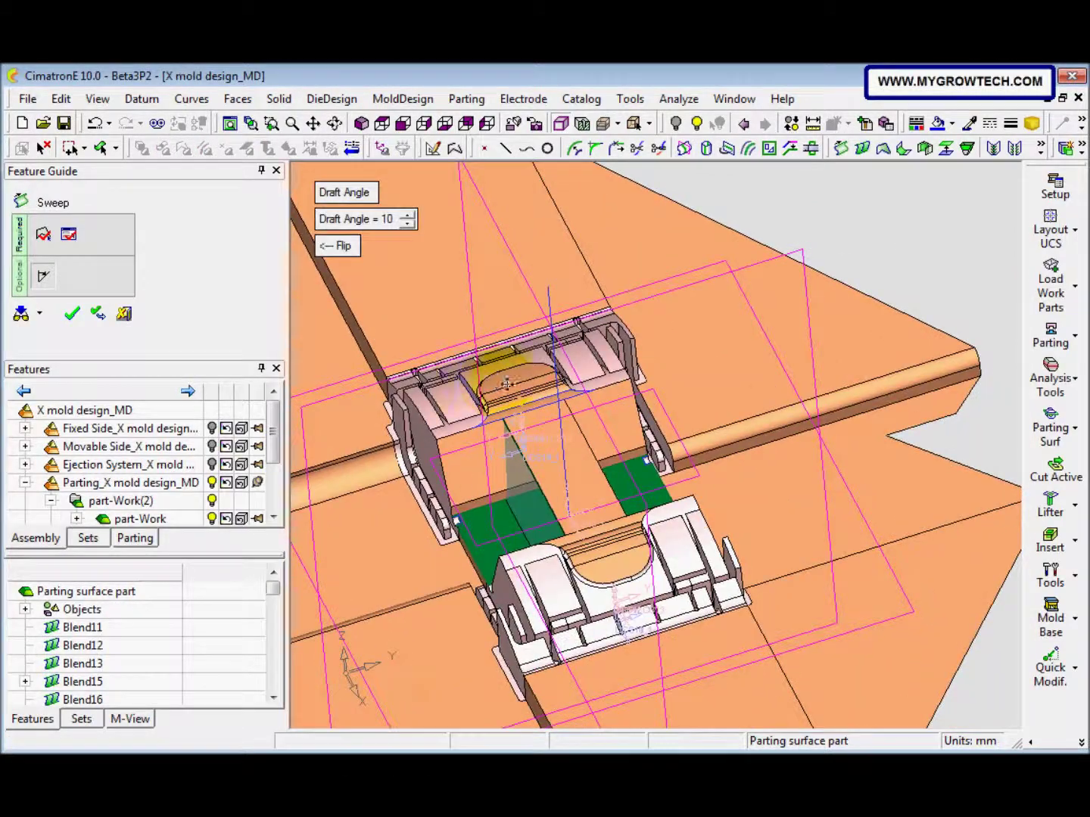
{"action": "middle_click_drag", "start_coordinate": [518, 392], "coordinate": [378, 377], "text": "ctrl"}
{"action": "right_click", "coordinate": [579, 406]}
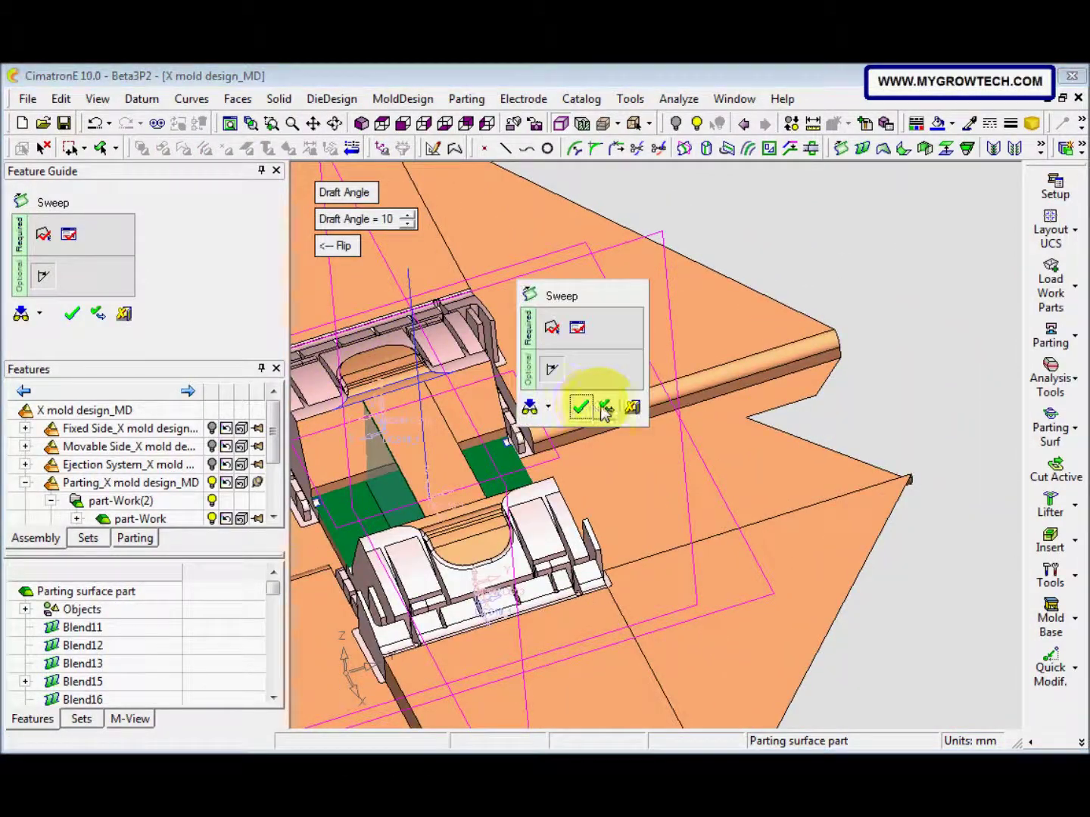
{"action": "left_click", "coordinate": [605, 410]}
Sweep the bounded face's opposite long edge down to the same floor face with a flipped draft angle of 10.
{"action": "middle_click_drag", "start_coordinate": [582, 413], "coordinate": [413, 521]}
{"action": "left_click", "coordinate": [388, 395]}
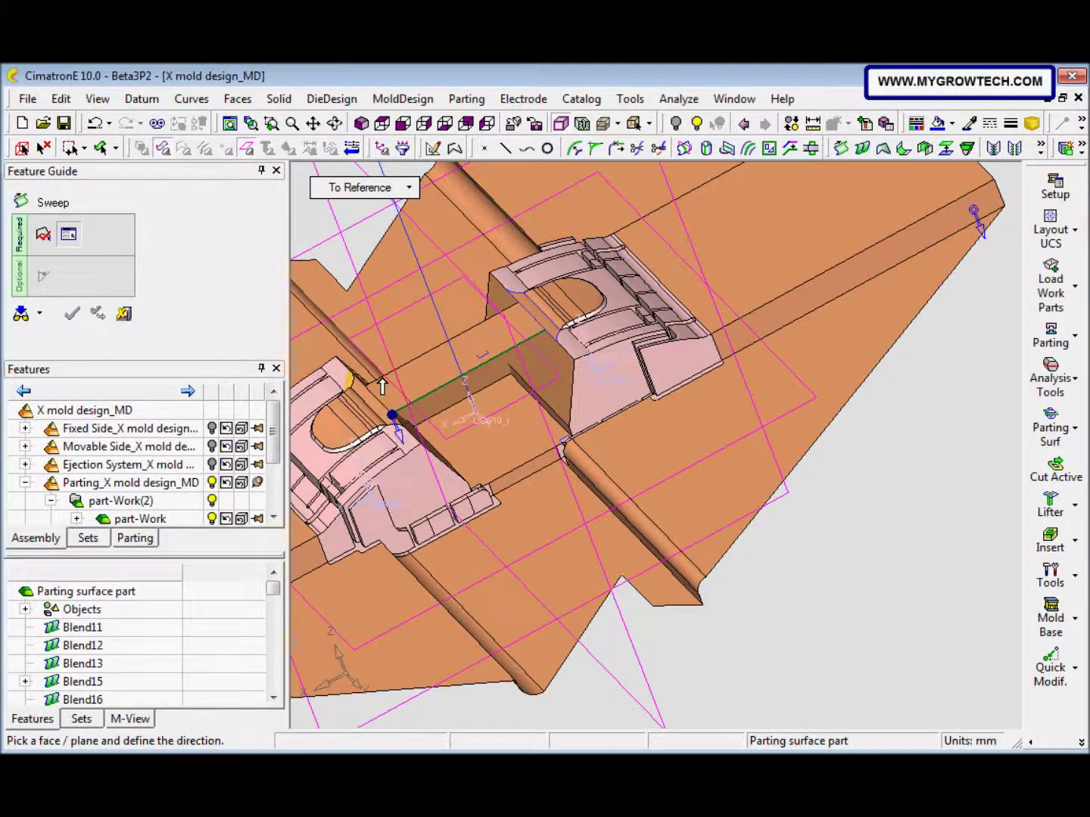
{"action": "left_click", "coordinate": [442, 395]}
{"action": "left_click", "coordinate": [484, 447]}
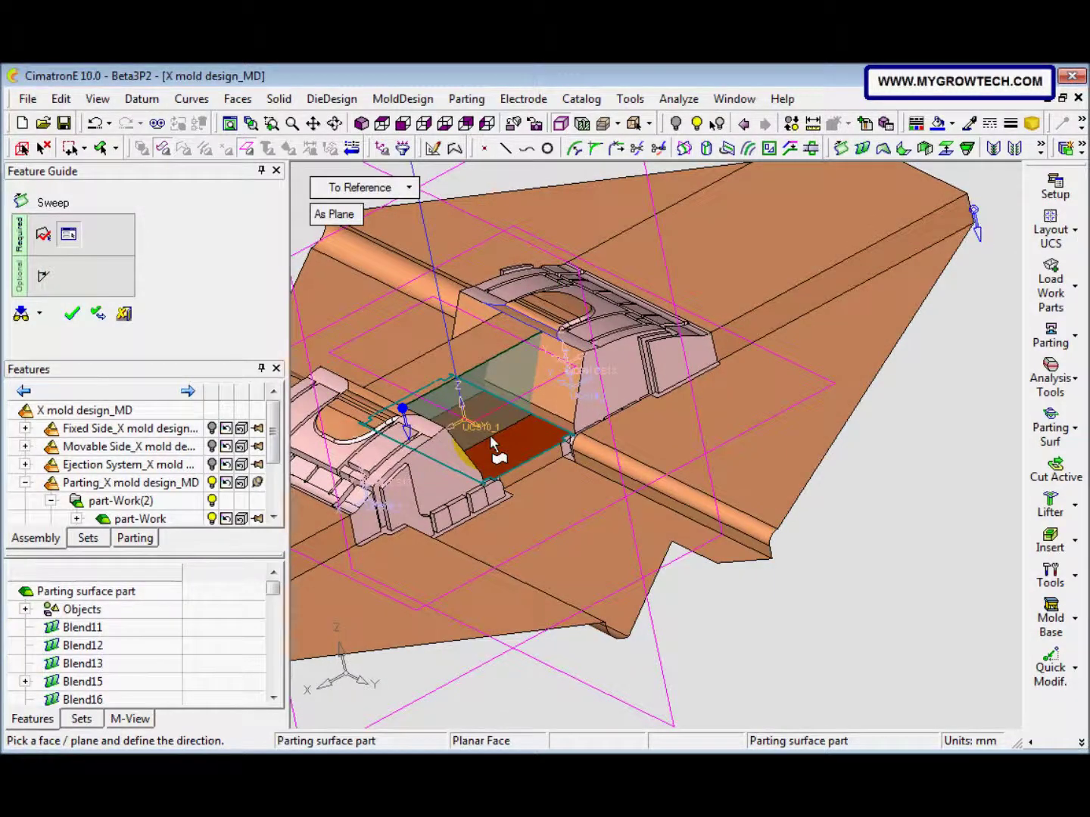
{"action": "left_click", "coordinate": [47, 279]}
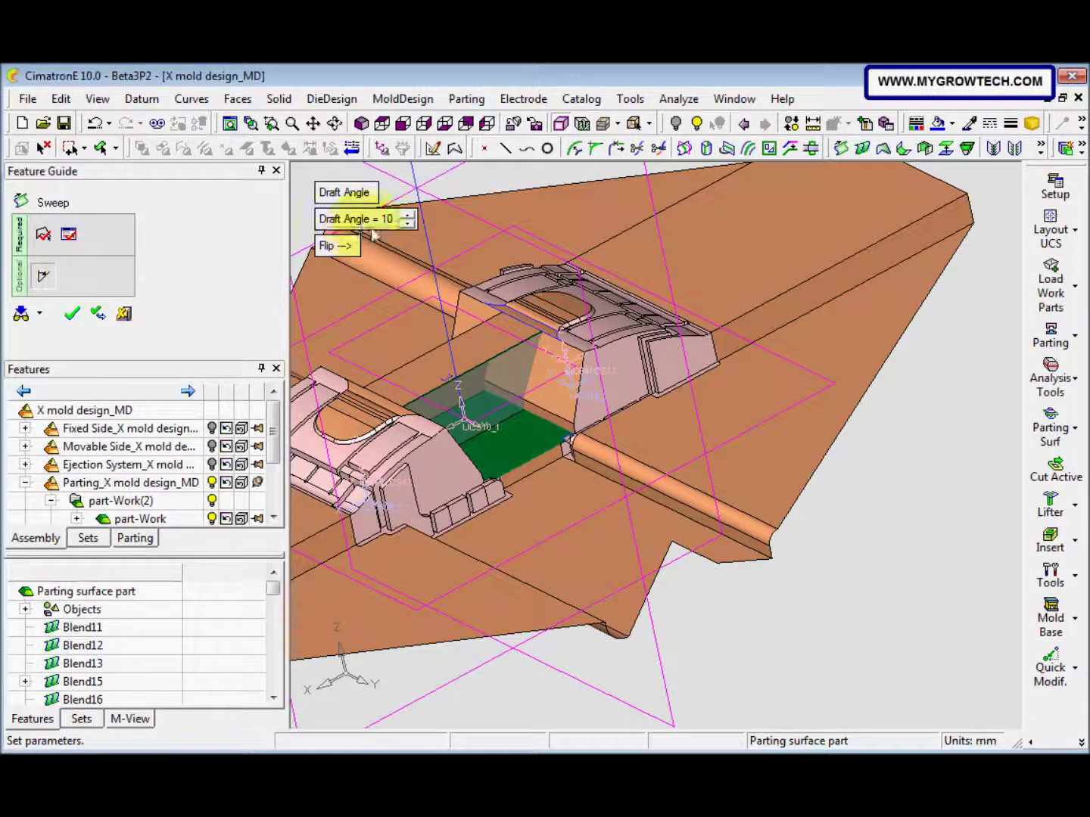
{"action": "left_click", "coordinate": [343, 250]}
{"action": "middle_click_drag", "start_coordinate": [430, 440], "coordinate": [514, 508]}
{"action": "left_click", "coordinate": [498, 455]}
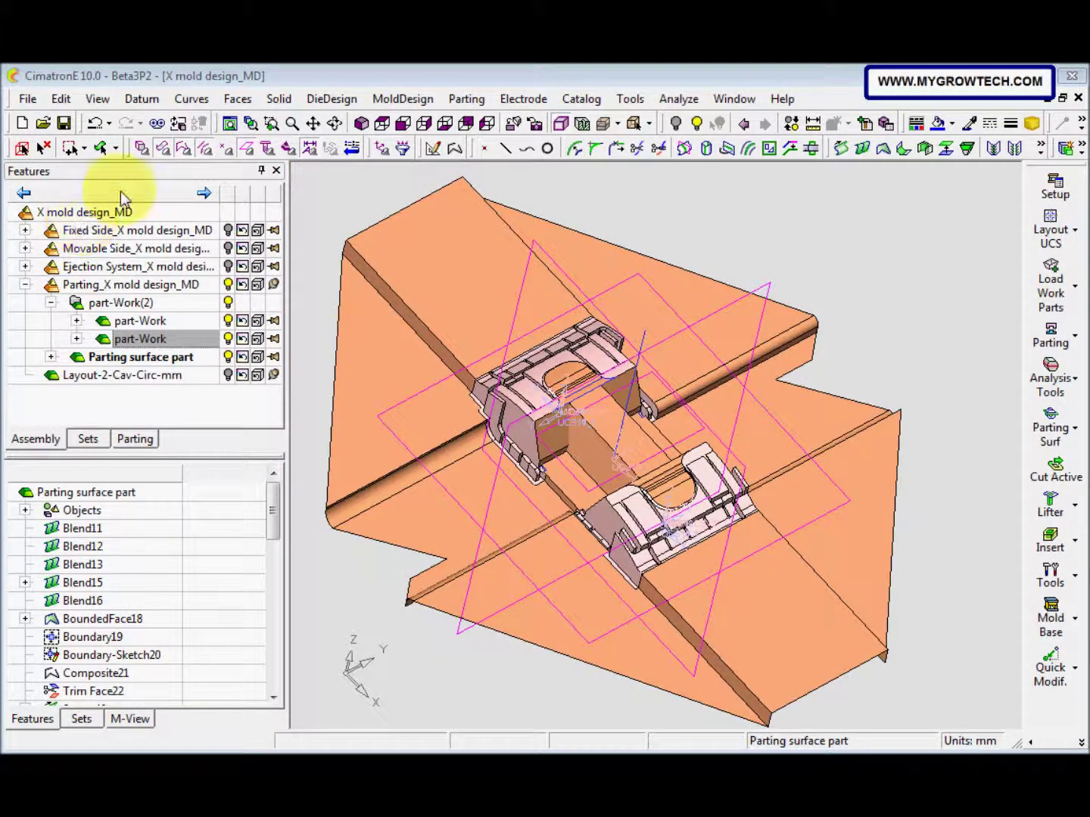
Stitch the bounded top face and its two drafted side faces into one object.
{"action": "left_click", "coordinate": [238, 100]}
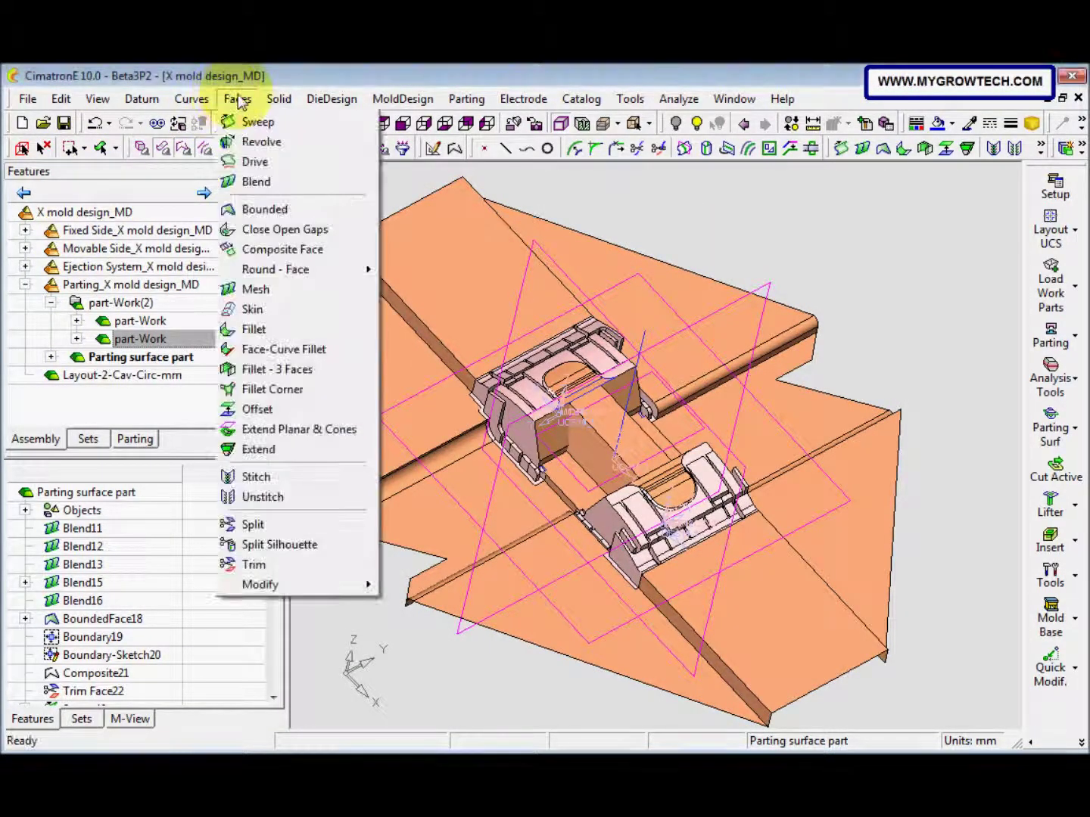
{"action": "left_click", "coordinate": [296, 477]}
{"action": "left_click", "coordinate": [615, 443]}
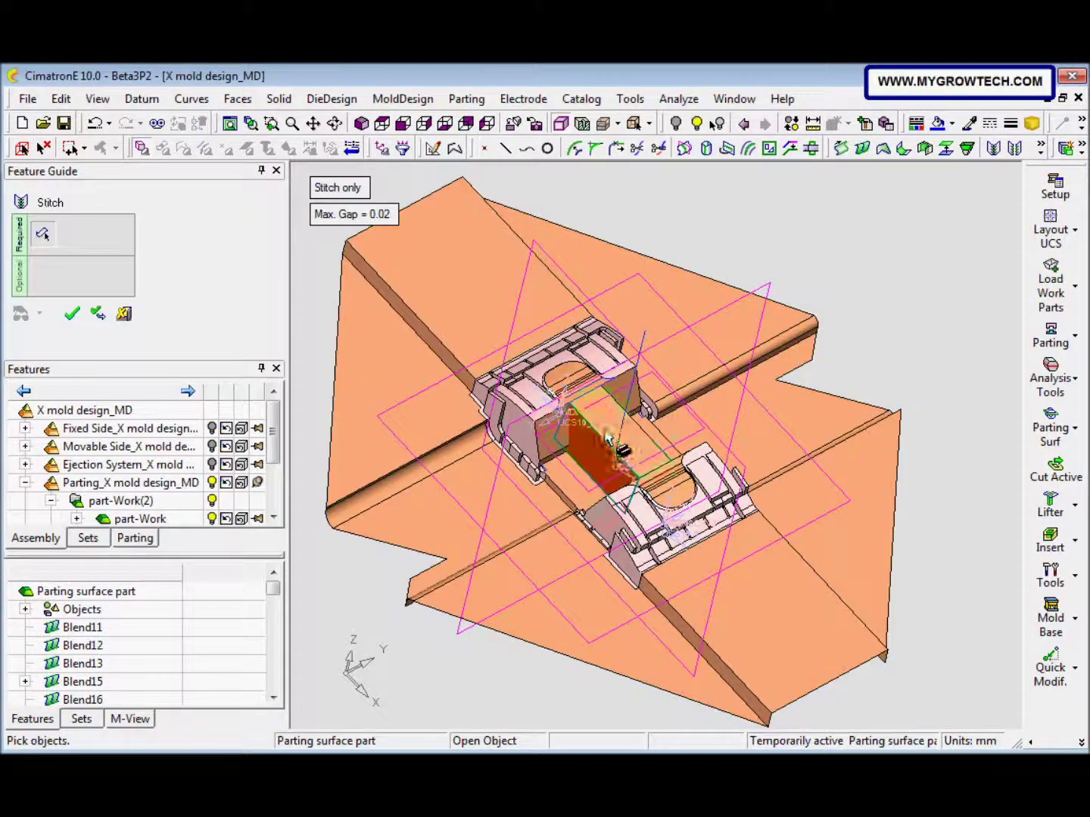
{"action": "middle_click_drag", "start_coordinate": [635, 465], "coordinate": [686, 445], "text": "ctrl"}
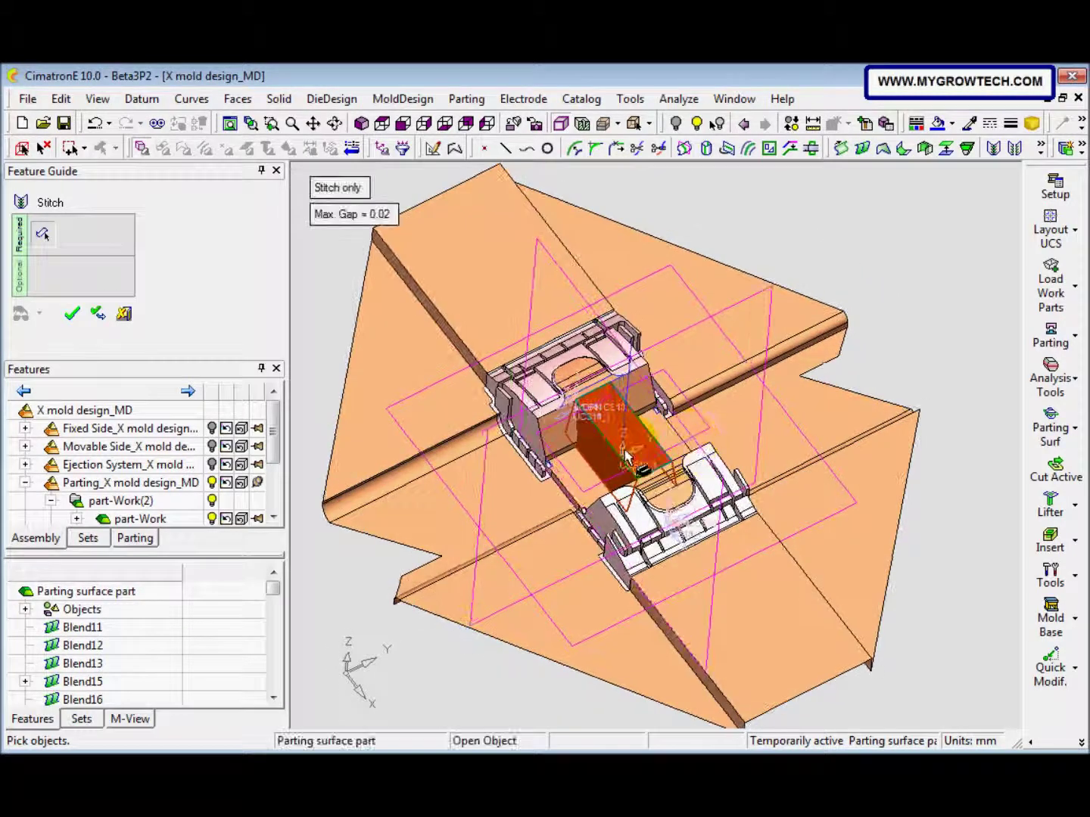
{"action": "middle_click", "coordinate": [627, 454]}
{"action": "left_click", "coordinate": [624, 450]}
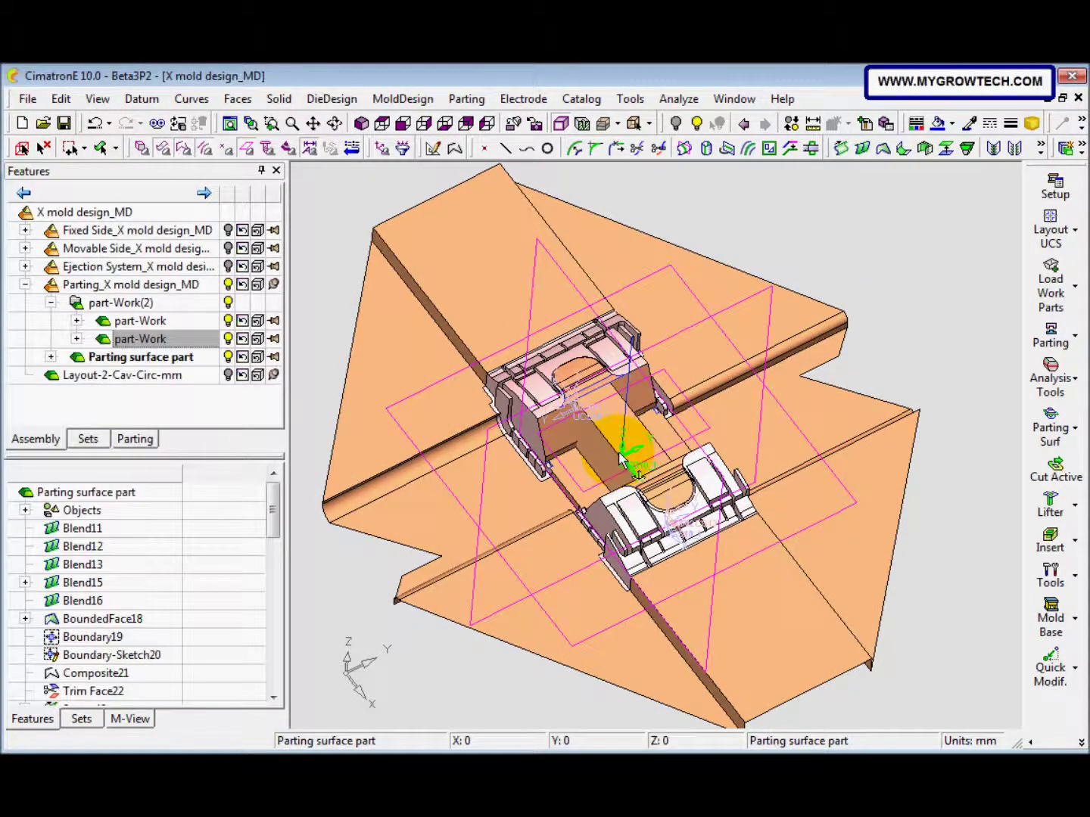
{"action": "middle_click_drag", "start_coordinate": [630, 421], "coordinate": [667, 411], "text": "ctrl"}
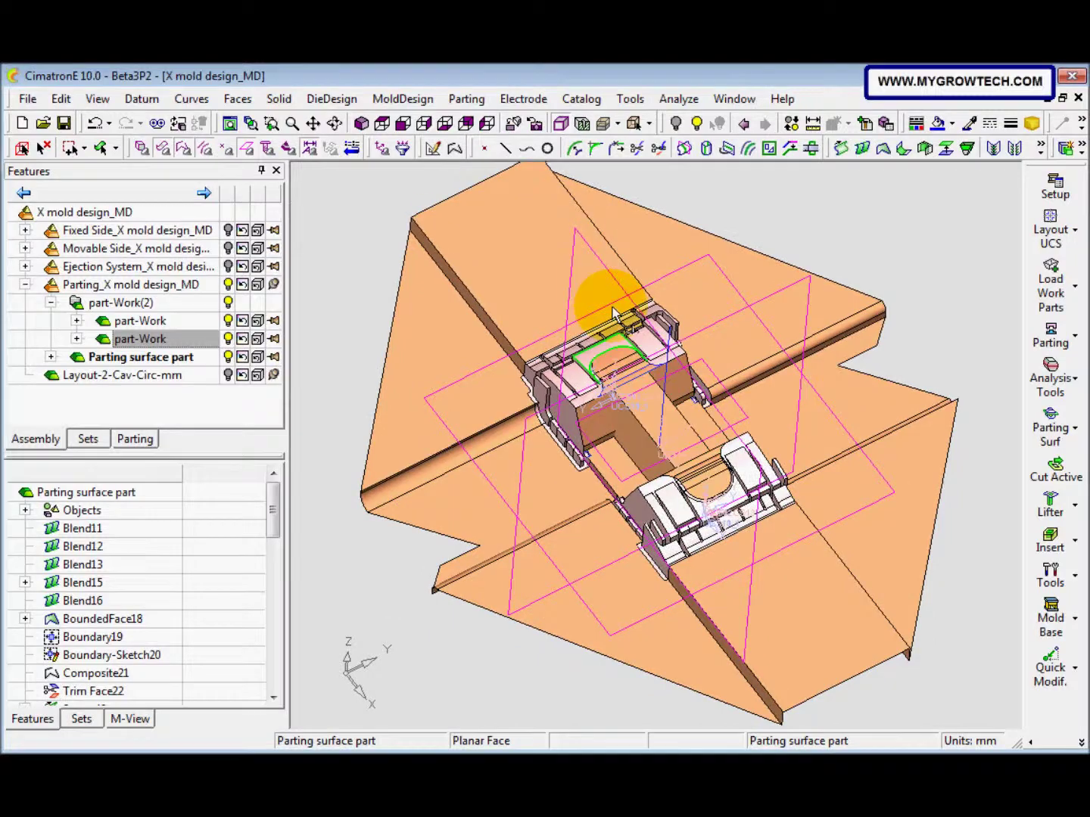
Set up a Cut of the stitched bridge object, using the main parting surface as the cutting object.
{"action": "left_click", "coordinate": [280, 98]}
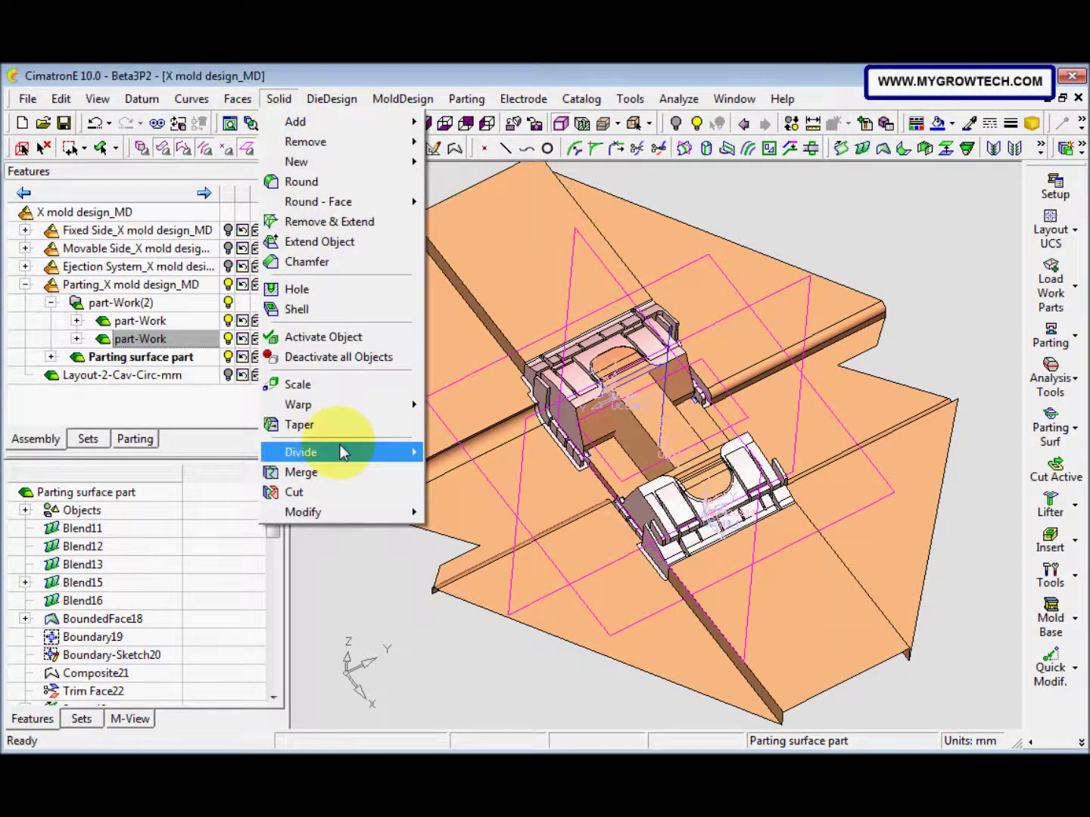
{"action": "left_click", "coordinate": [334, 495]}
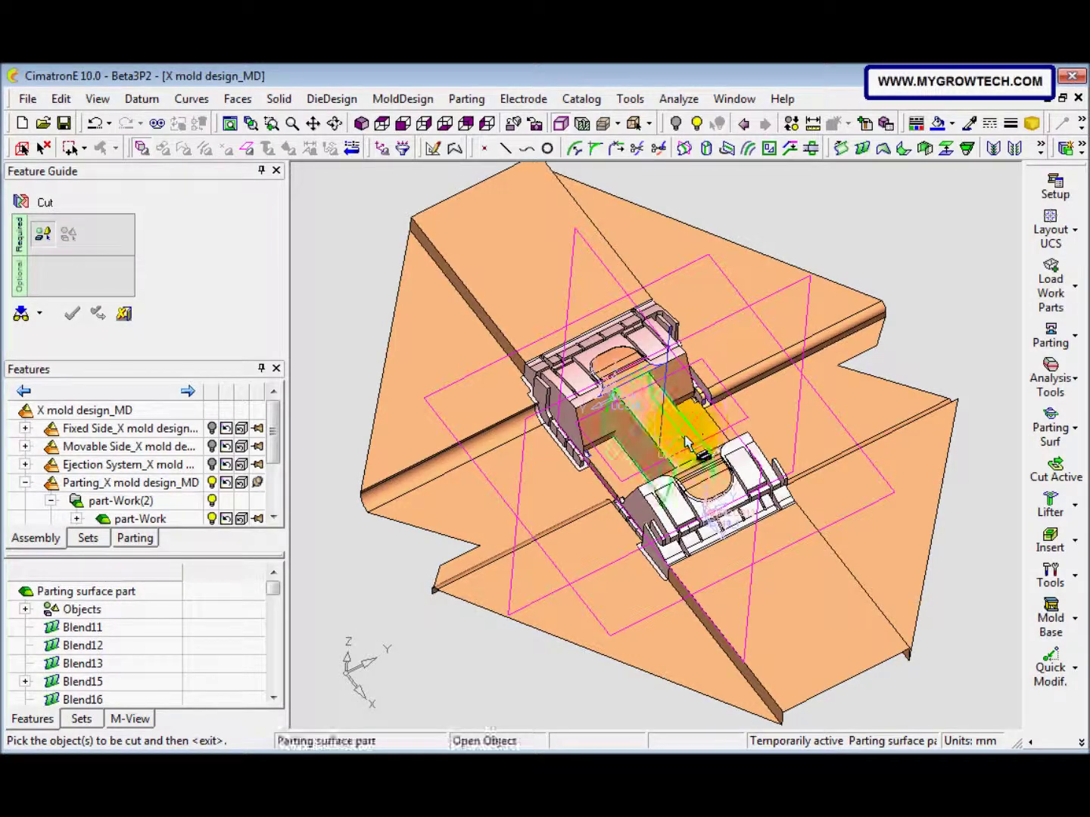
{"action": "middle_click", "coordinate": [735, 401]}
{"action": "left_click_drag", "start_coordinate": [672, 507], "coordinate": [655, 523], "text": "ctrl"}
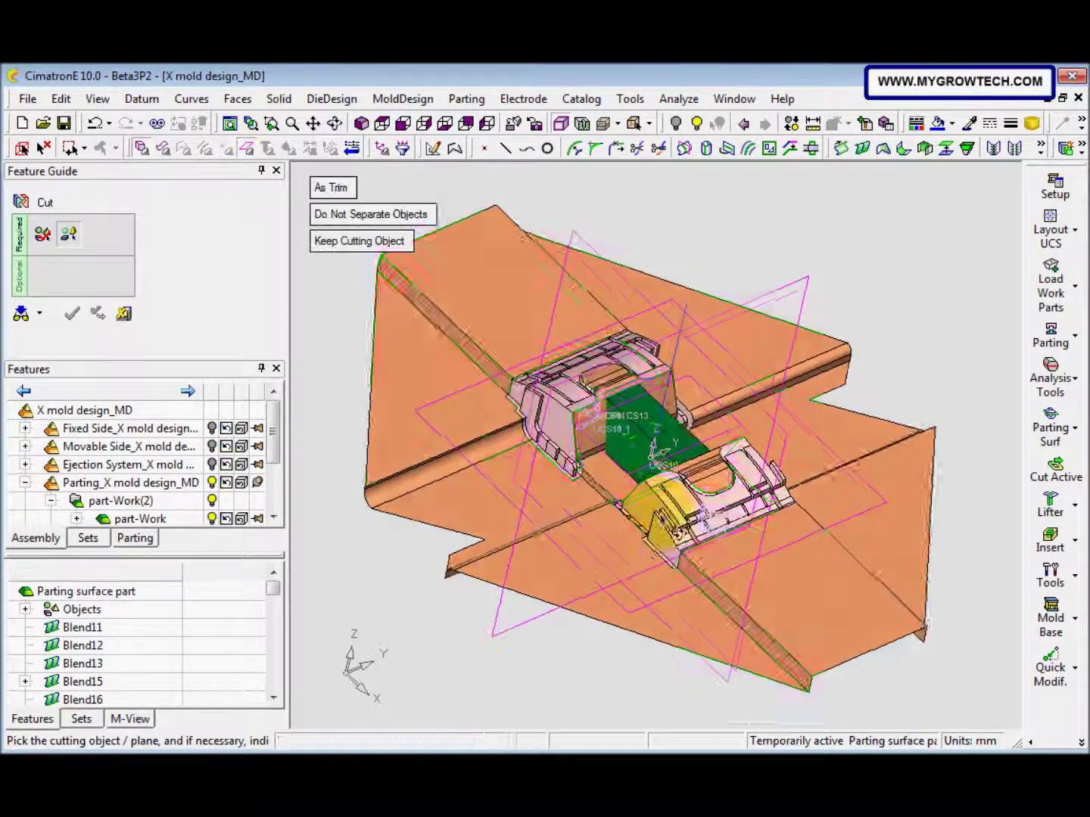
{"action": "left_click", "coordinate": [615, 562]}
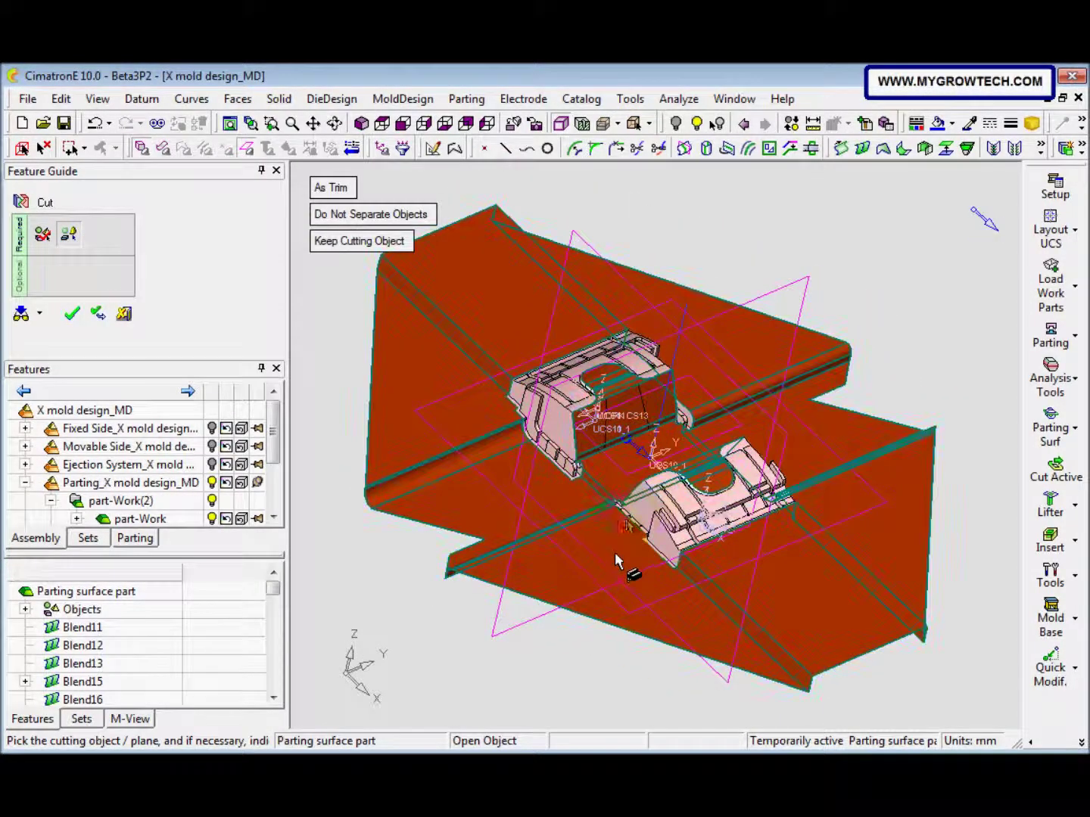
{"action": "left_click", "coordinate": [644, 454]}
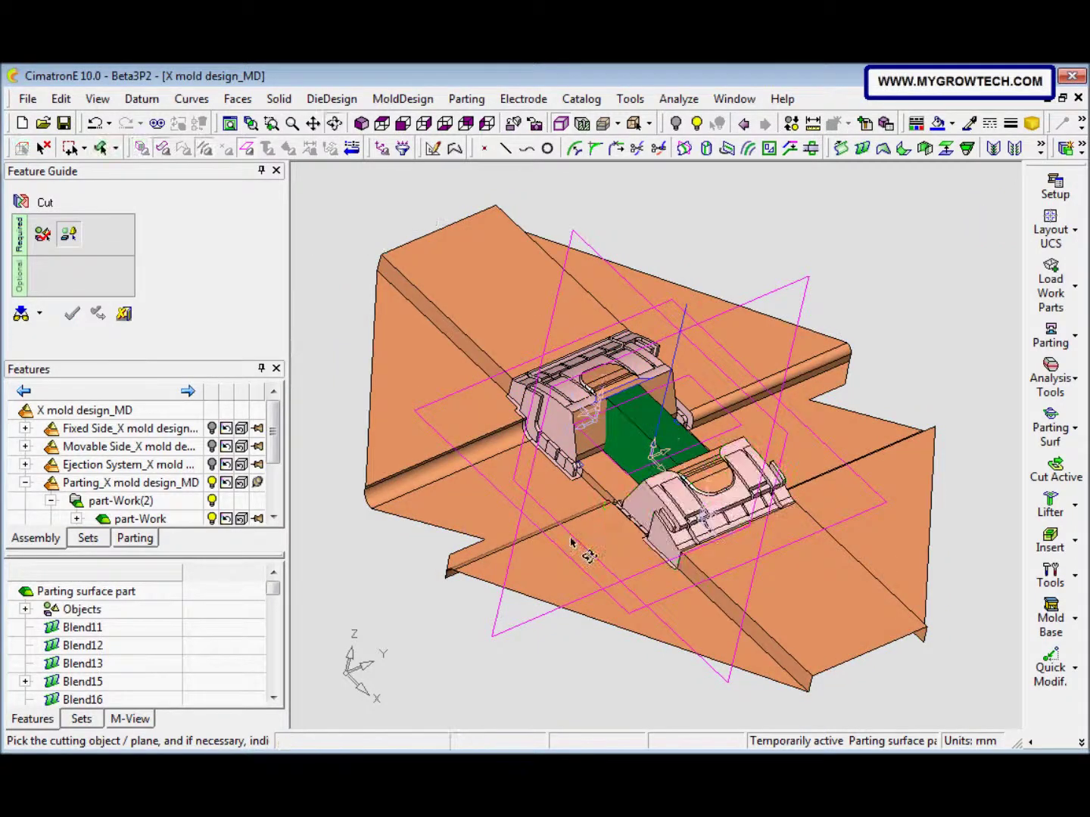
{"action": "left_click_drag", "start_coordinate": [576, 542], "coordinate": [558, 530], "text": "ctrl"}
{"action": "left_click", "coordinate": [602, 517]}
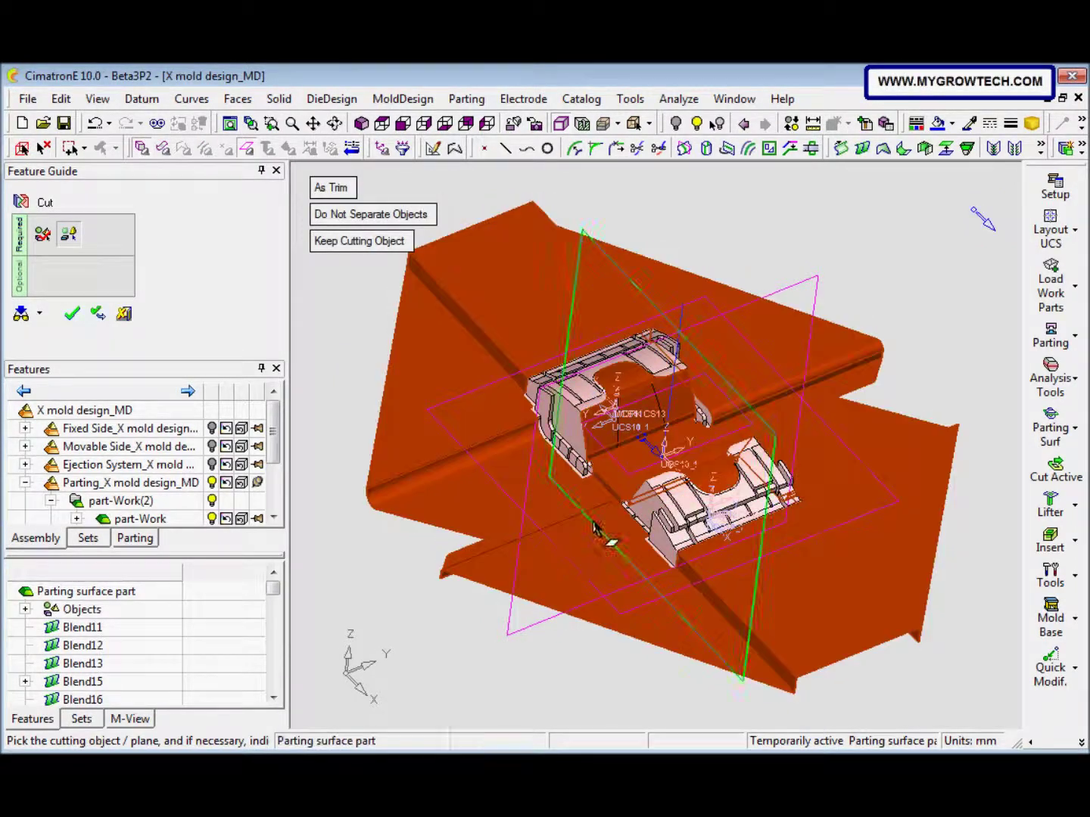
Reverse the cut direction and apply the trim while keeping the cutting object, ready for another cut.
{"action": "left_click_drag", "start_coordinate": [615, 530], "coordinate": [634, 521], "text": "ctrl"}
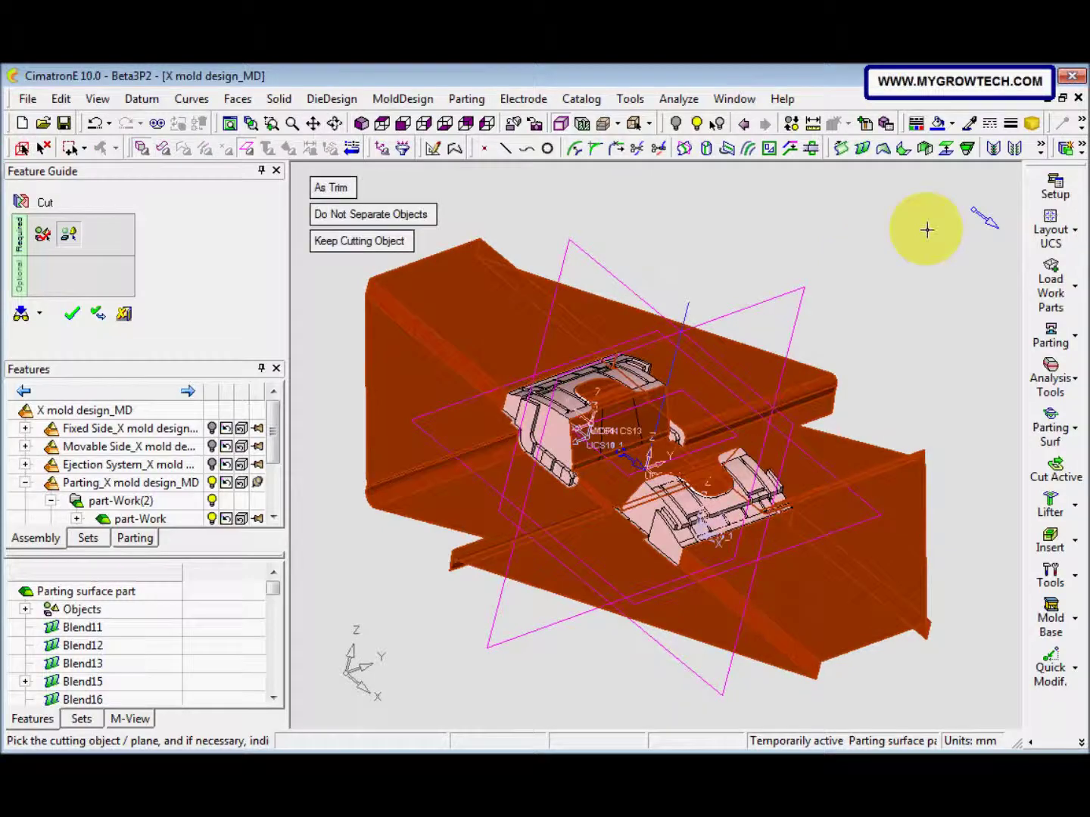
{"action": "left_click", "coordinate": [995, 226]}
{"action": "middle_click_drag", "start_coordinate": [961, 269], "coordinate": [522, 451]}
{"action": "right_click", "coordinate": [423, 437]}
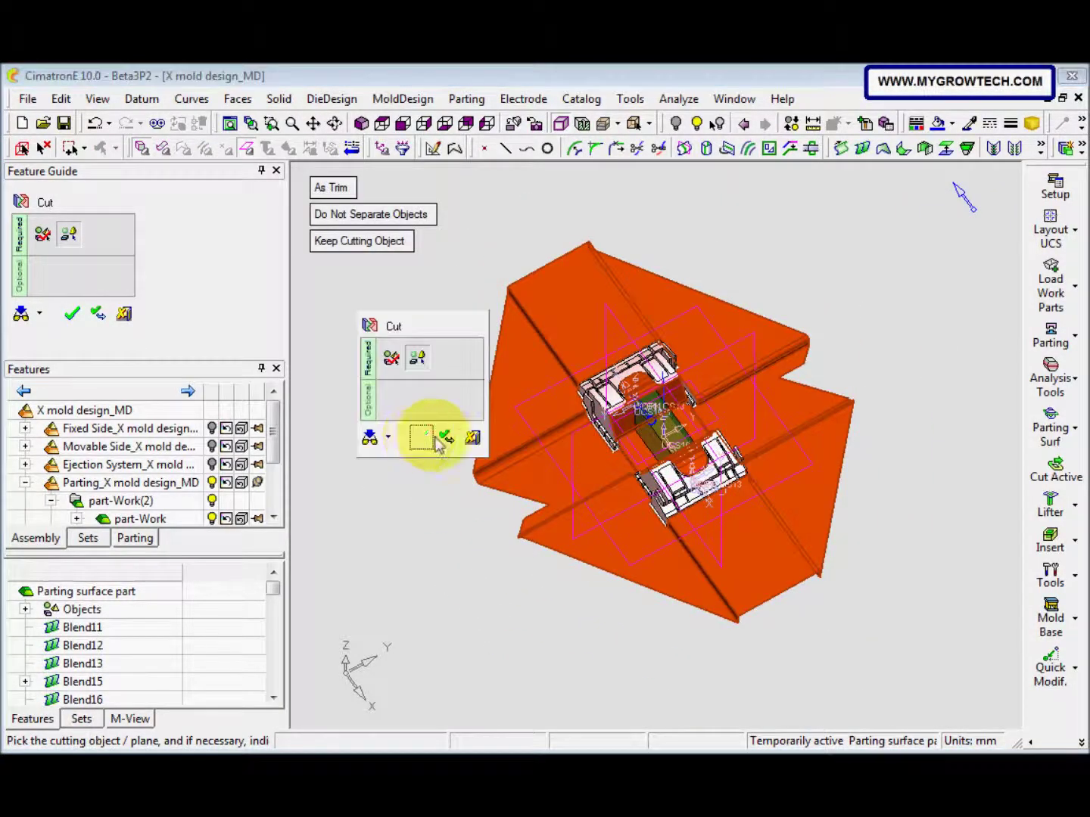
{"action": "left_click", "coordinate": [446, 439]}
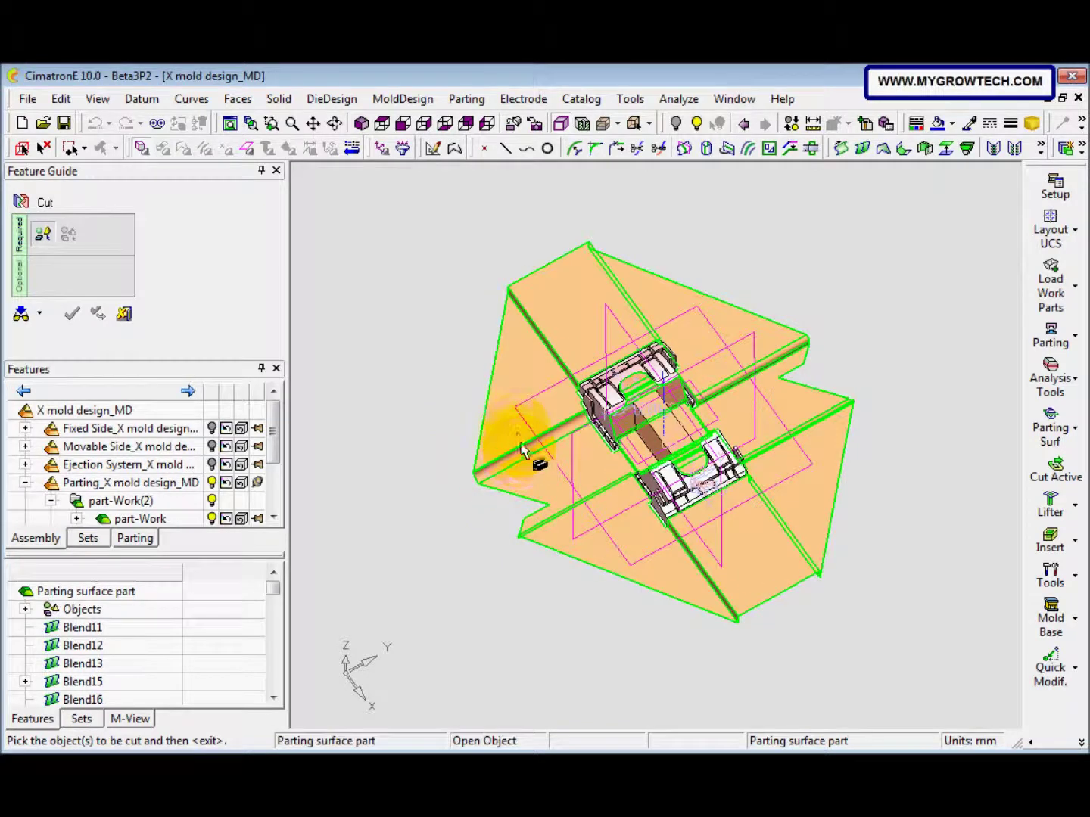
Cut the main parting surface using the stitched bridge as the cutting object, as a trim that keeps the cutting object.
{"action": "left_click", "coordinate": [530, 453]}
{"action": "middle_click", "coordinate": [427, 367]}
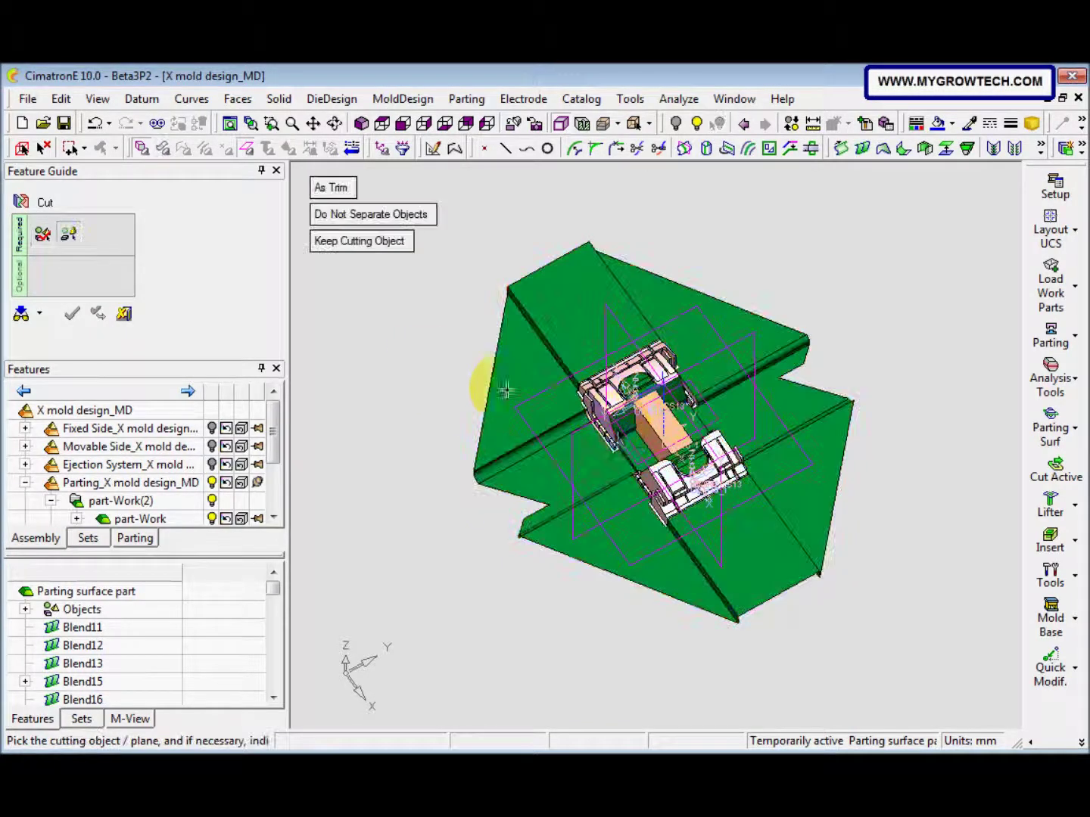
{"action": "left_click", "coordinate": [652, 443]}
{"action": "left_click", "coordinate": [647, 443]}
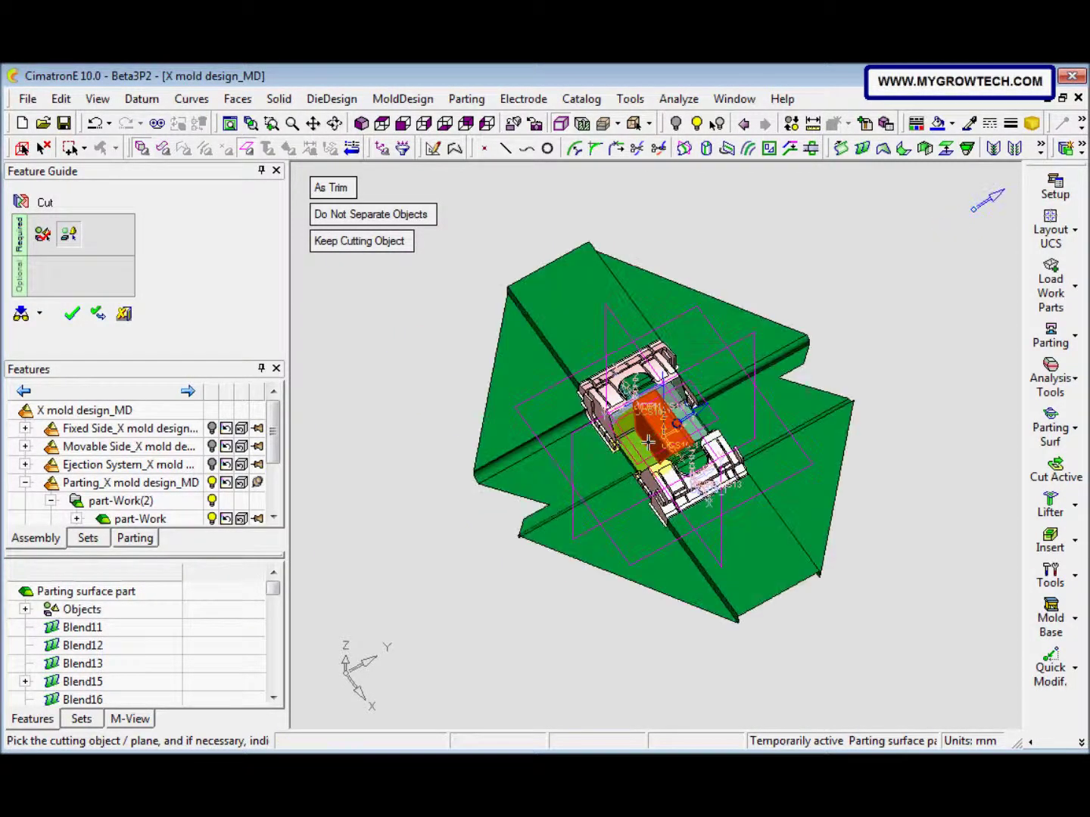
{"action": "mouse_move", "coordinate": [639, 454]}
{"action": "middle_mouse_down", "text": "ctrl"}
{"action": "mouse_move", "coordinate": [642, 471]}
{"action": "mouse_move", "coordinate": [628, 455]}
{"action": "middle_mouse_up", "text": "ctrl"}
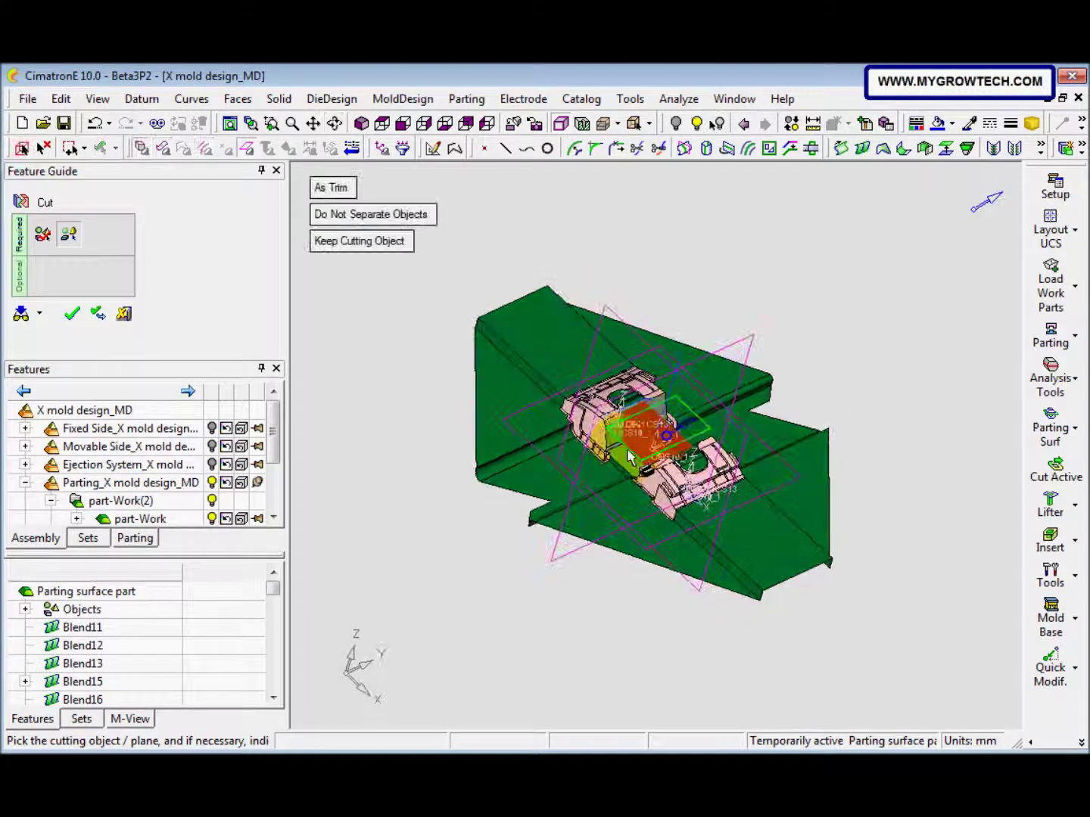
{"action": "middle_click", "coordinate": [427, 371]}
{"action": "left_click", "coordinate": [428, 370]}
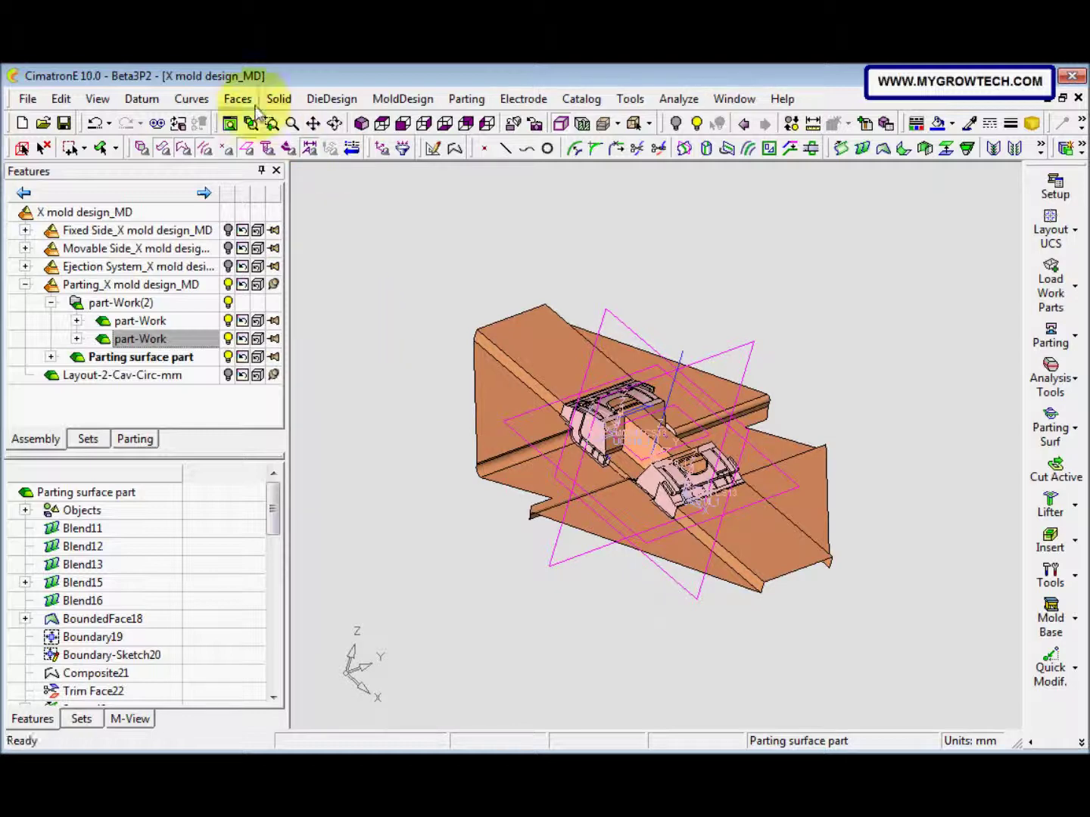
Merge the trimmed bridge and the main parting surface into one object.
{"action": "left_click", "coordinate": [278, 99]}
{"action": "left_click", "coordinate": [307, 476]}
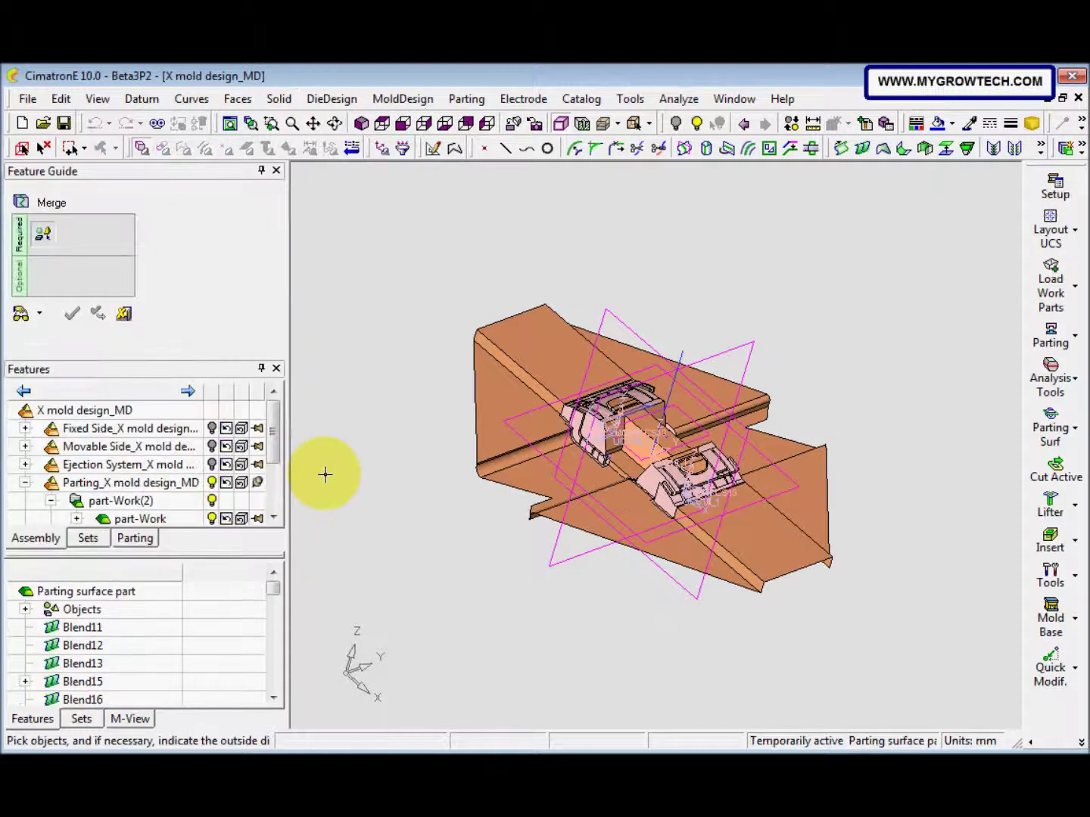
{"action": "middle_click_drag", "start_coordinate": [534, 509], "coordinate": [618, 471]}
{"action": "left_click", "coordinate": [671, 438]}
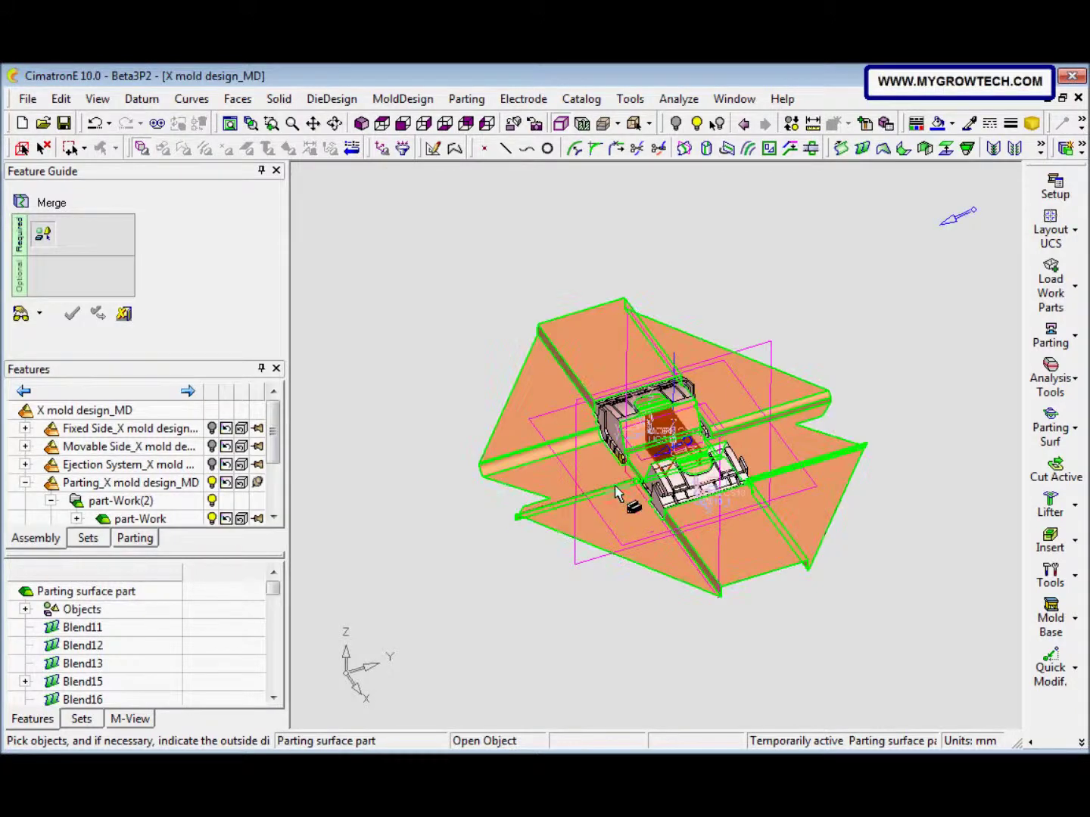
{"action": "left_click", "coordinate": [613, 504]}
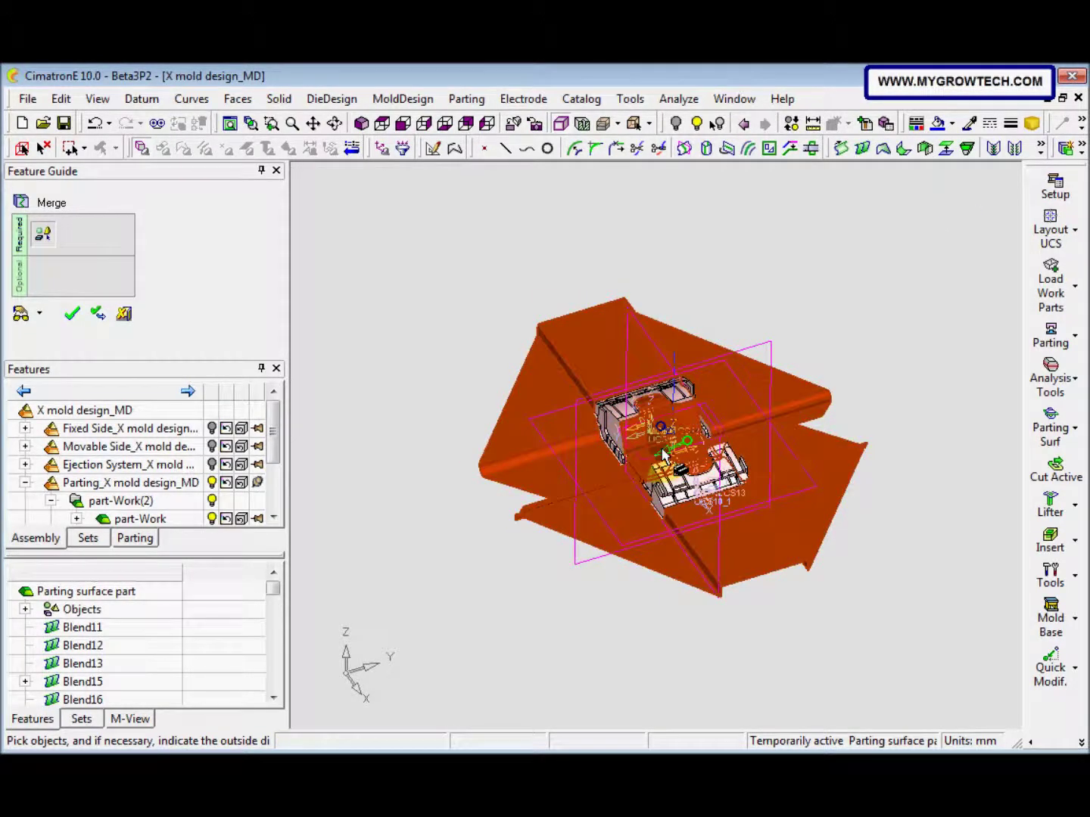
{"action": "middle_click_drag", "start_coordinate": [644, 519], "coordinate": [664, 532]}
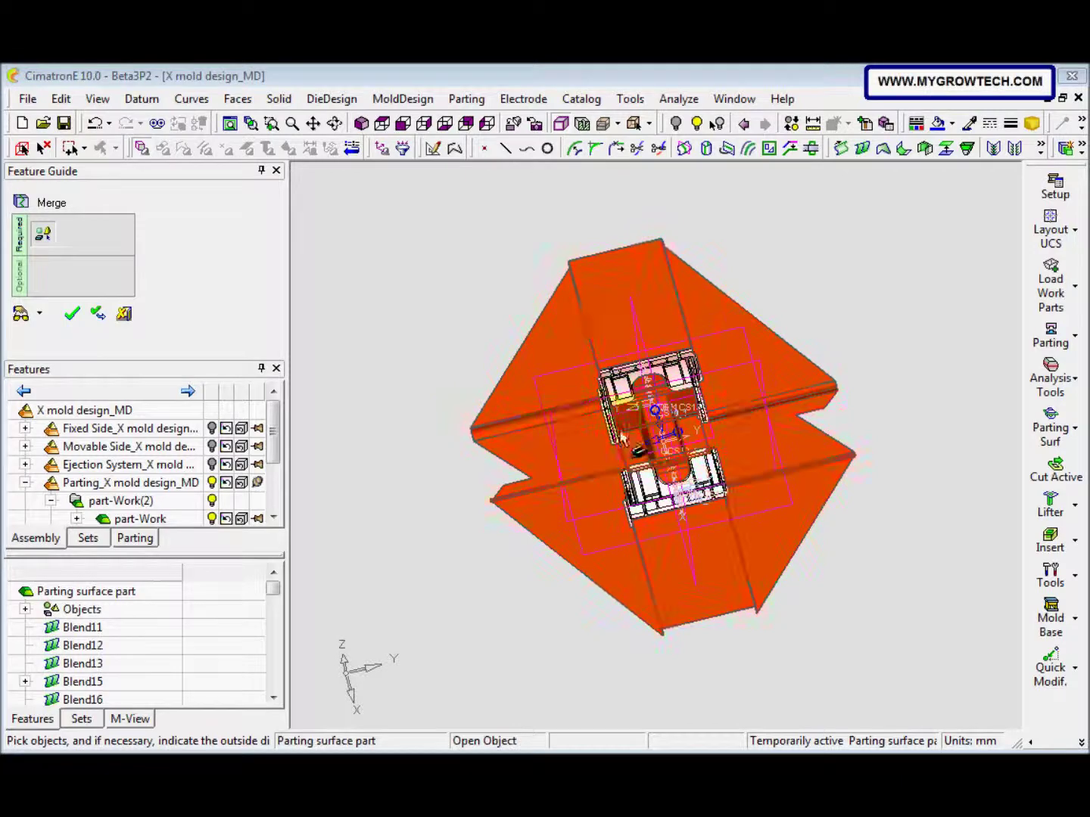
{"action": "left_click", "coordinate": [643, 442]}
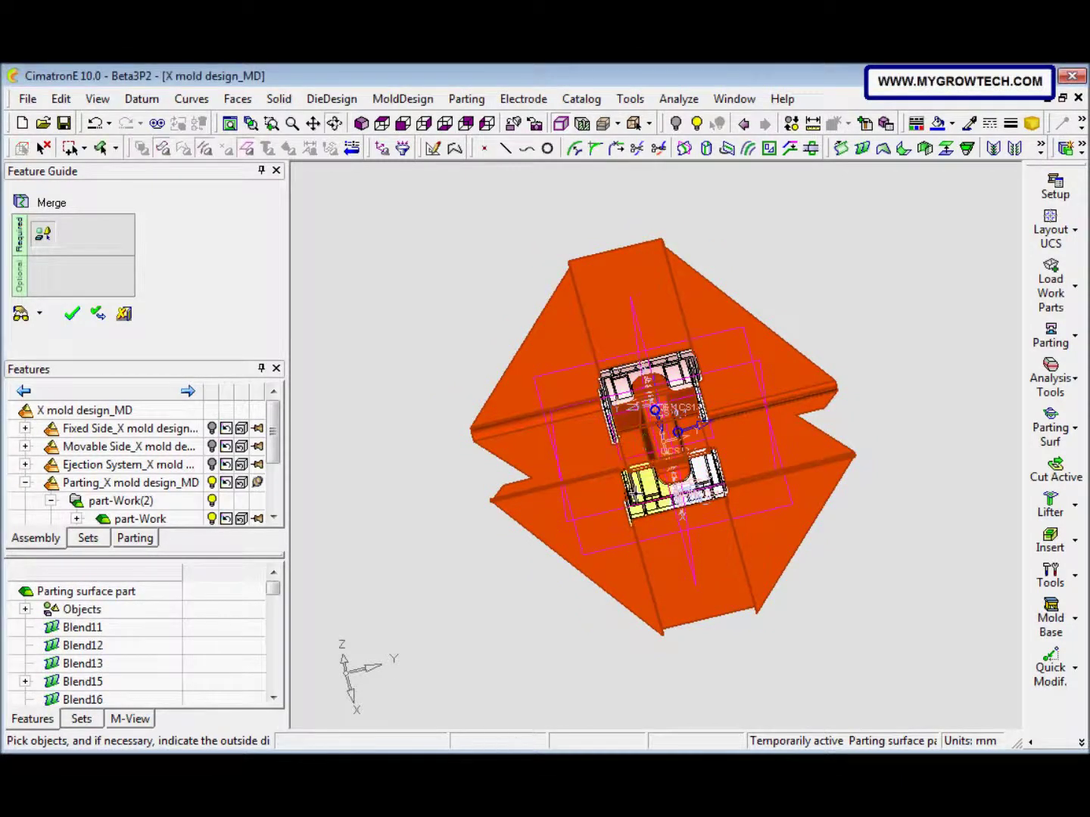
{"action": "middle_click_drag", "start_coordinate": [632, 481], "coordinate": [638, 455], "text": "ctrl"}
{"action": "middle_click", "coordinate": [477, 391]}
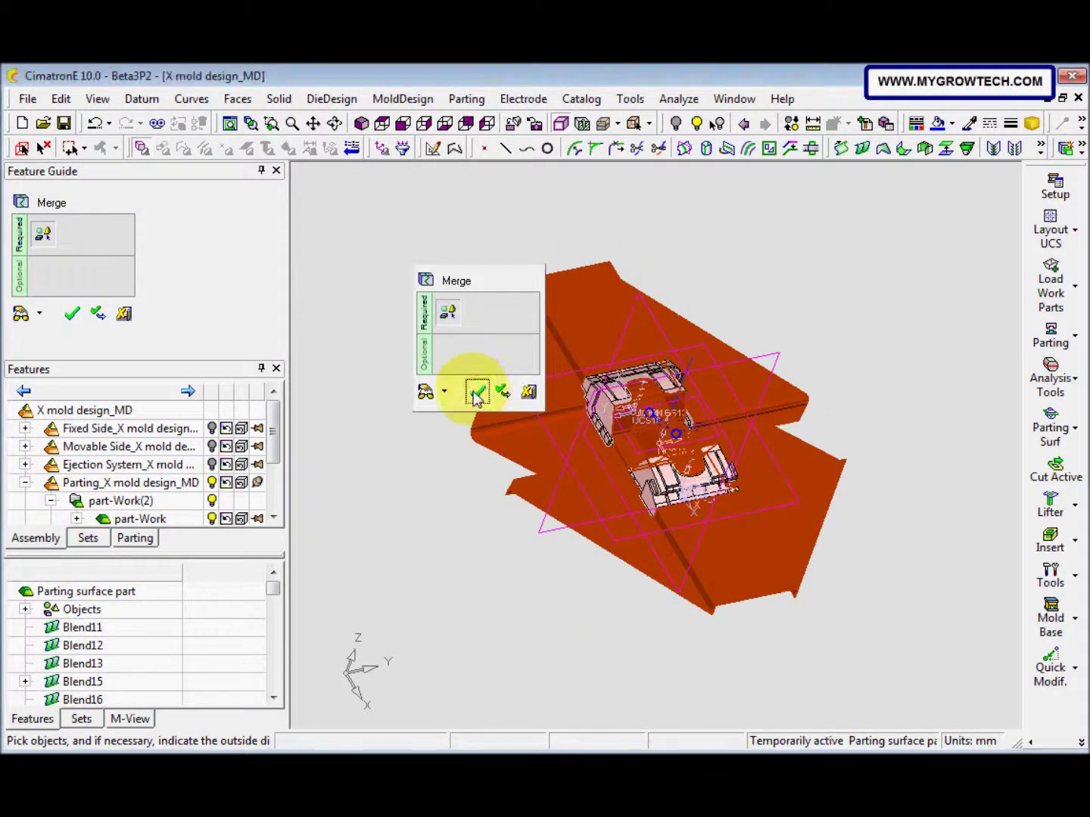
{"action": "left_click", "coordinate": [475, 392]}
Start a Round with Smooth Chain On and hide the magenta datum planes from the display.
{"action": "middle_click_drag", "start_coordinate": [500, 454], "coordinate": [631, 443], "text": "ctrl"}
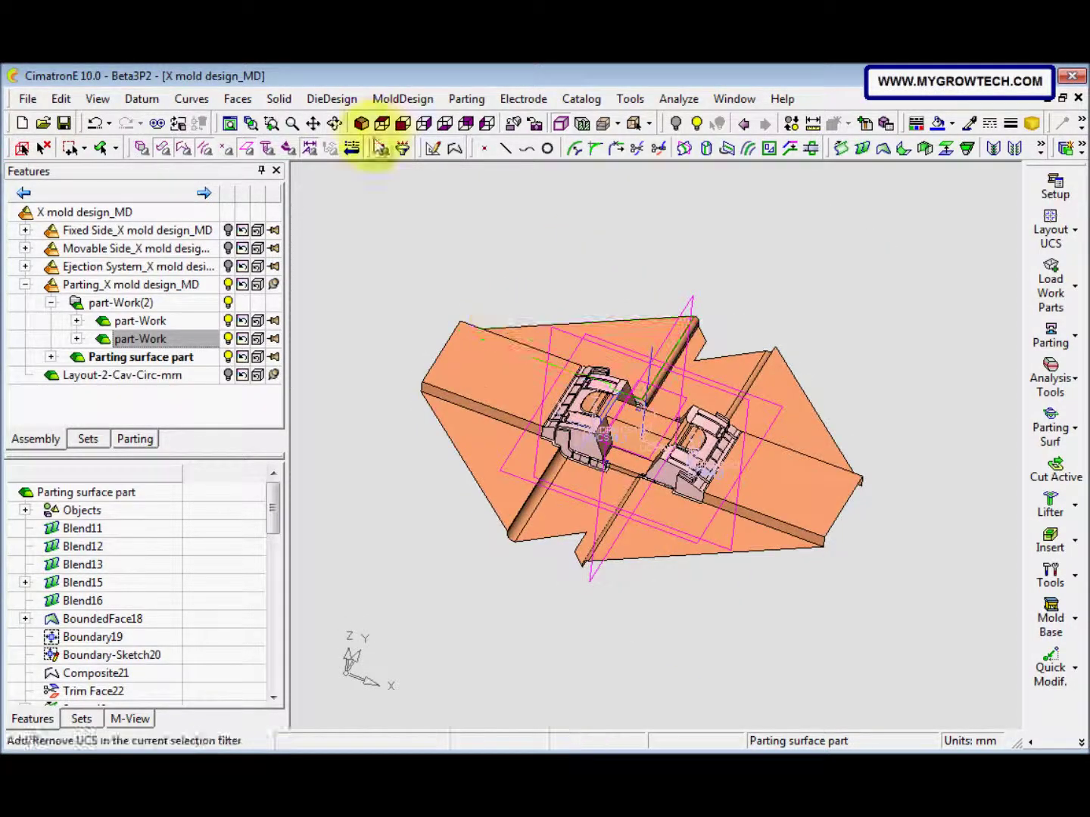
{"action": "left_click", "coordinate": [282, 100]}
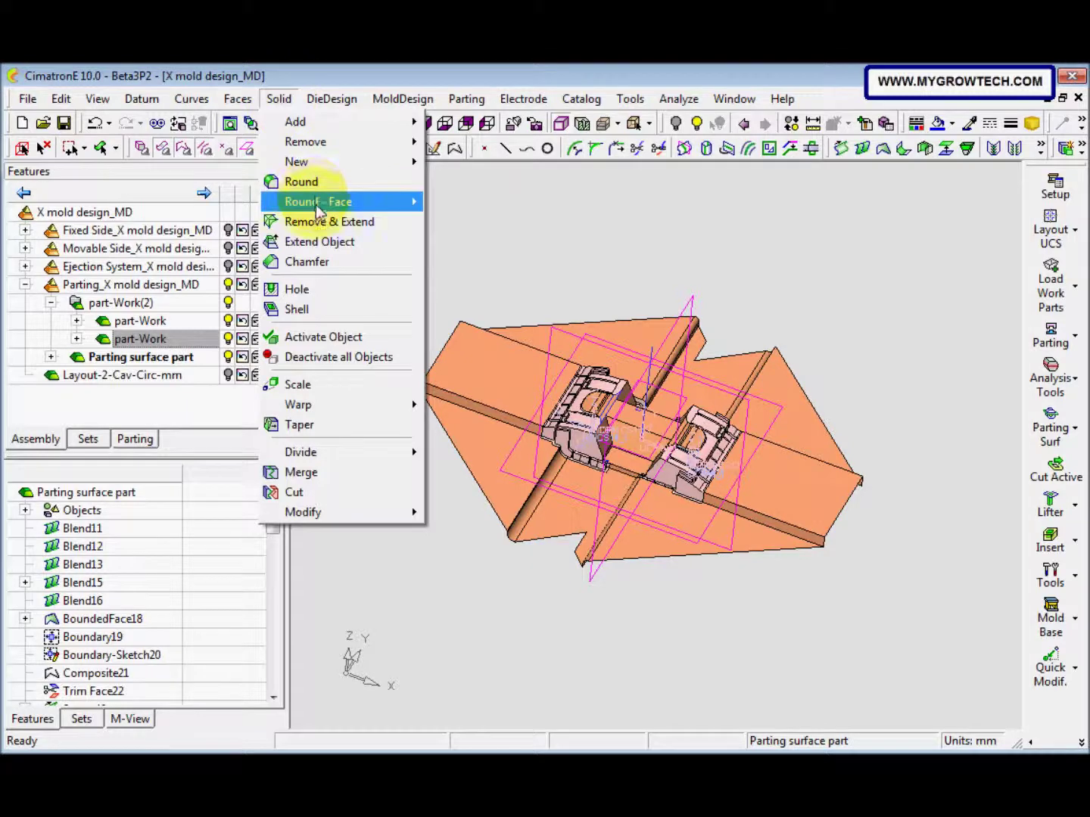
{"action": "left_click", "coordinate": [303, 182]}
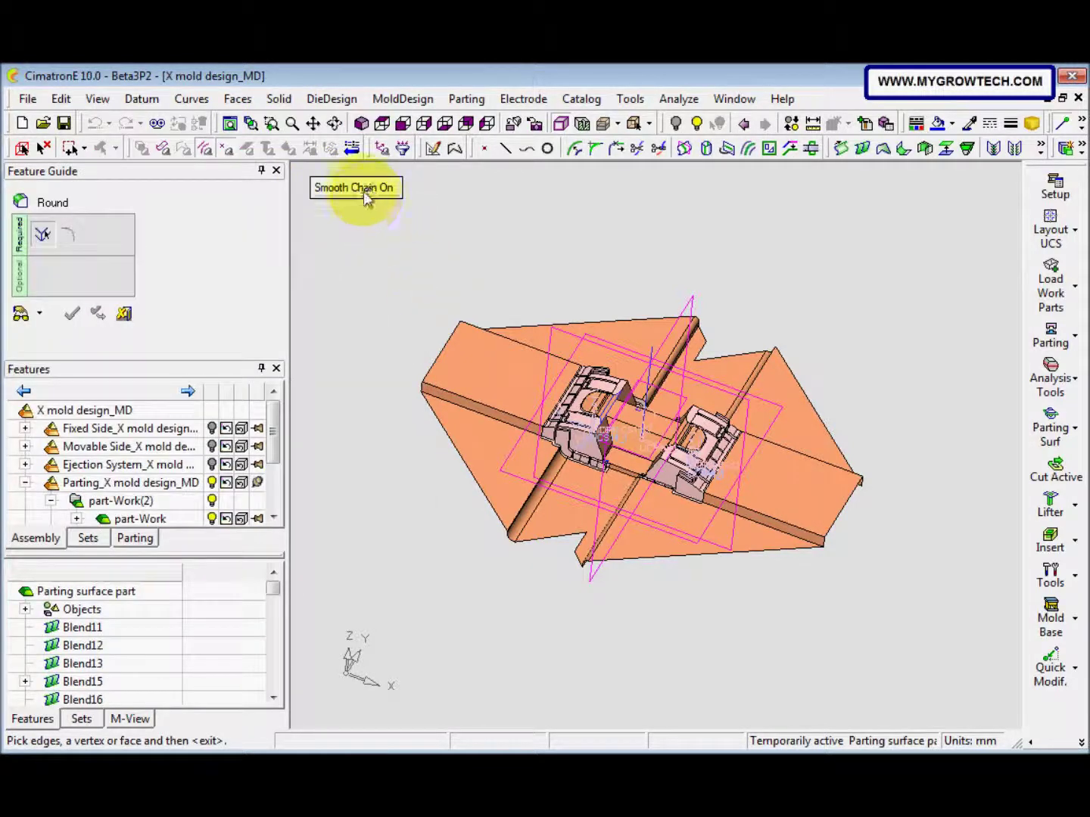
{"action": "scroll", "coordinate": [561, 497], "scroll_direction": "up", "scroll_amount": 5}
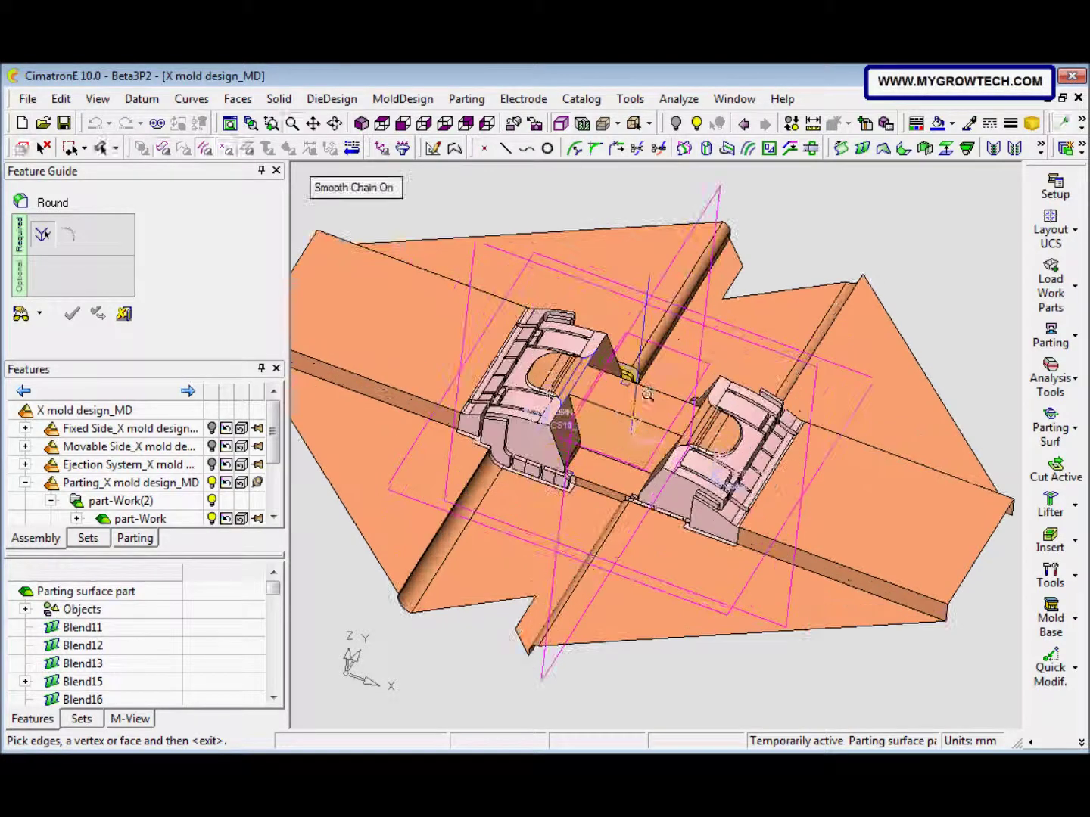
{"action": "left_click", "coordinate": [630, 417]}
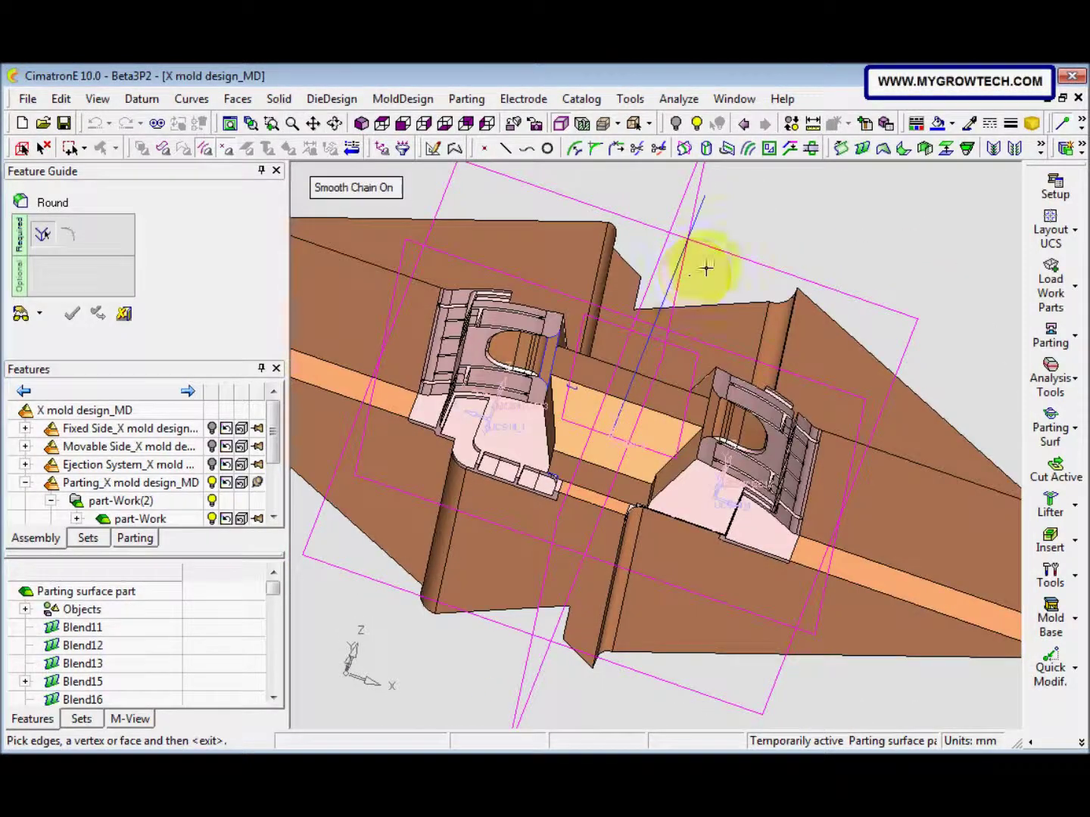
{"action": "right_click", "coordinate": [712, 296]}
{"action": "left_click", "coordinate": [769, 459]}
Select the edges at the four corners where the bridge's drafted sides meet the cavity-side walls for rounding.
{"action": "middle_click_drag", "start_coordinate": [725, 457], "coordinate": [676, 471]}
{"action": "left_click", "coordinate": [590, 439]}
{"action": "scroll", "coordinate": [589, 438], "scroll_direction": "up", "scroll_amount": 4}
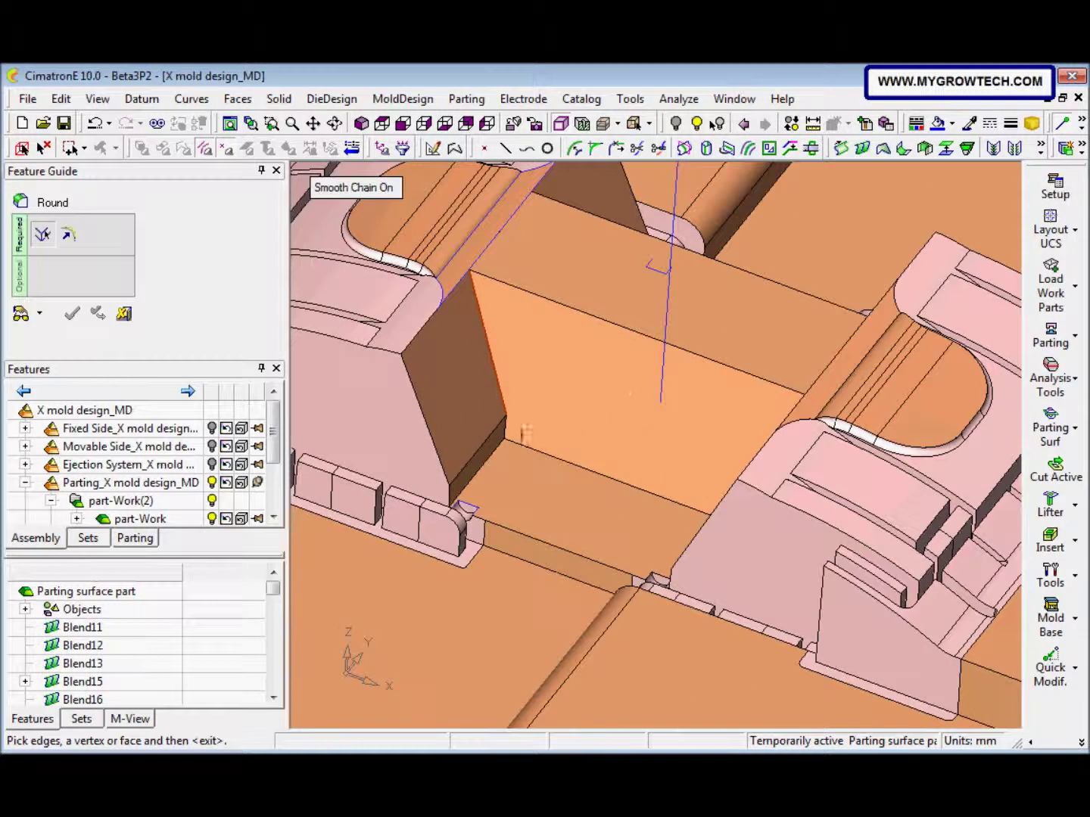
{"action": "middle_click_drag", "start_coordinate": [540, 450], "coordinate": [661, 550]}
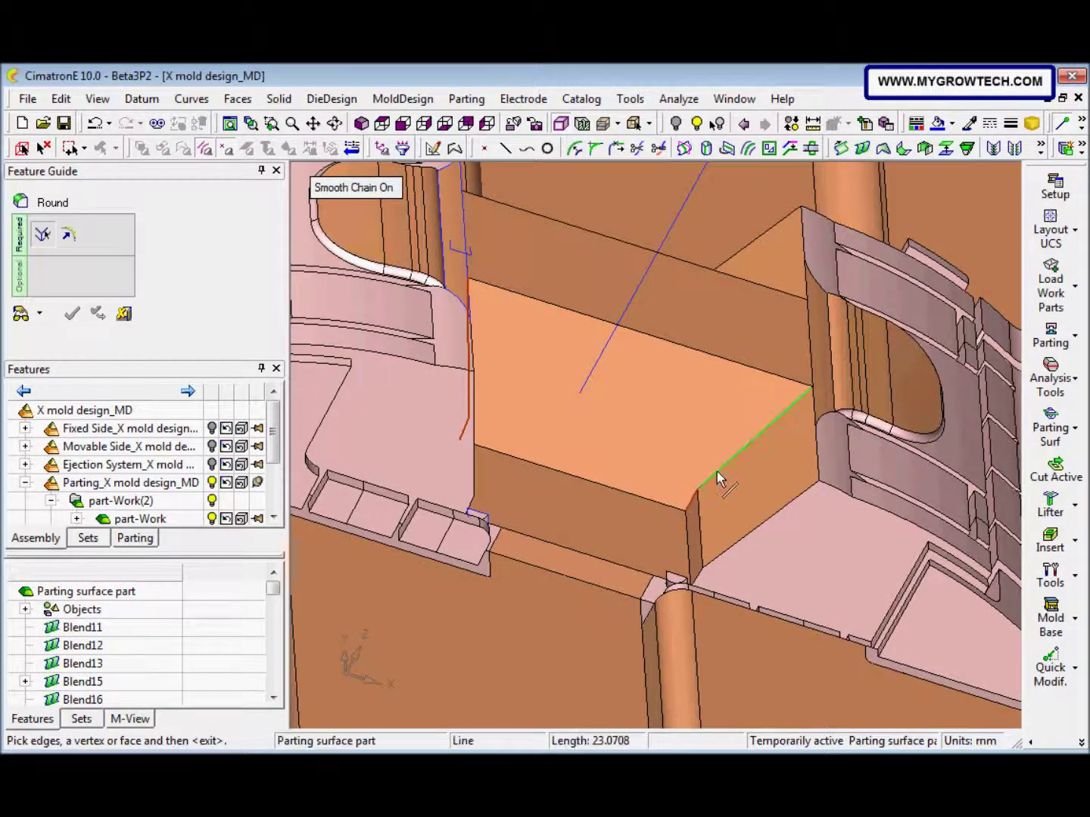
{"action": "middle_click_drag", "start_coordinate": [709, 473], "coordinate": [652, 496]}
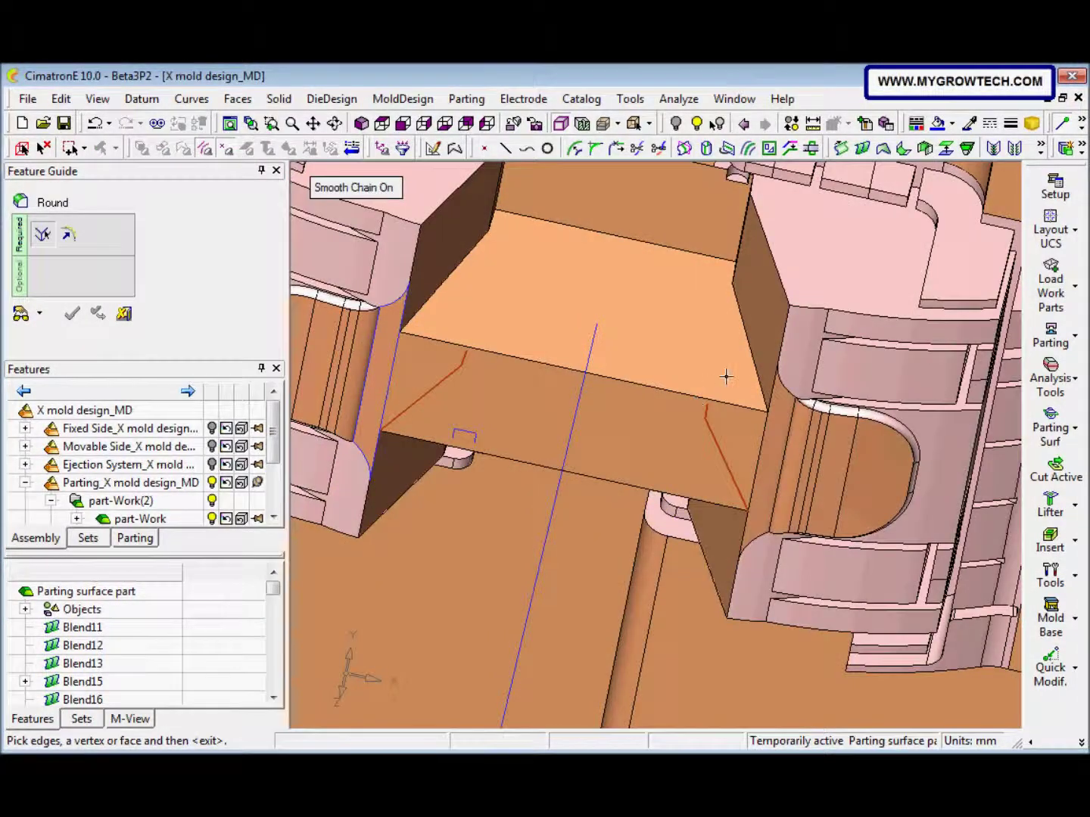
{"action": "middle_click_drag", "start_coordinate": [499, 231], "coordinate": [437, 236]}
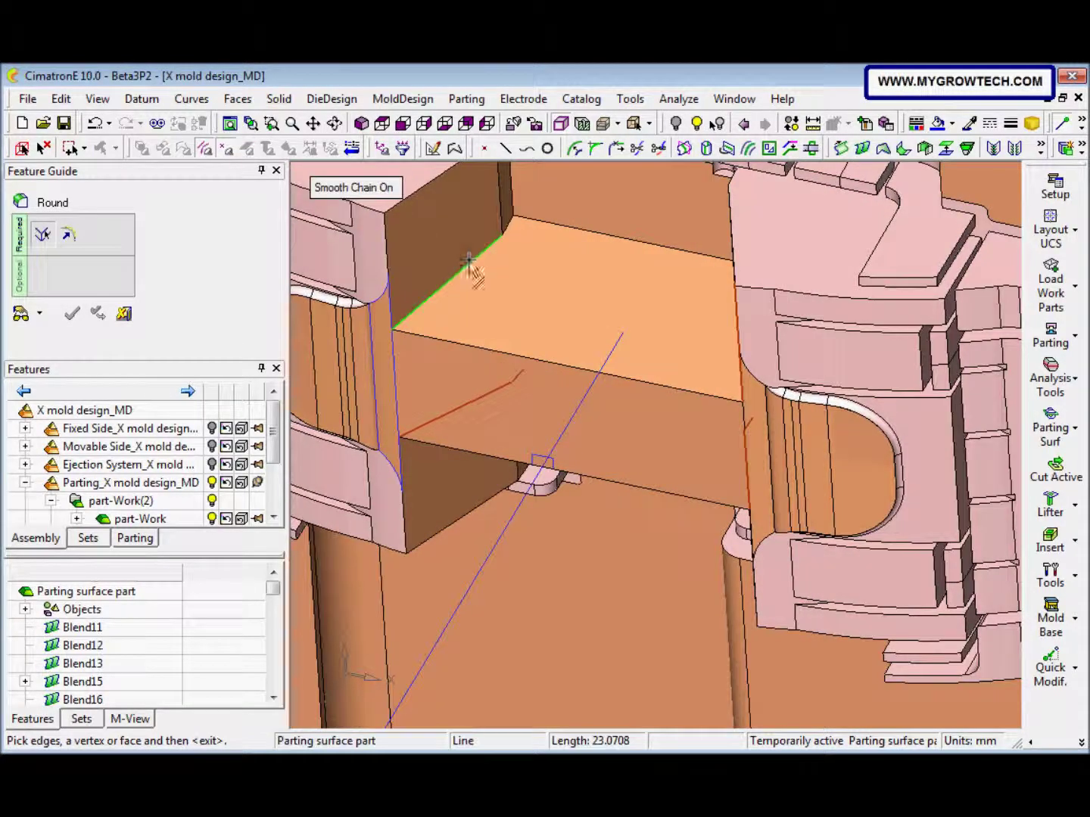
{"action": "middle_click_drag", "start_coordinate": [512, 231], "coordinate": [688, 280]}
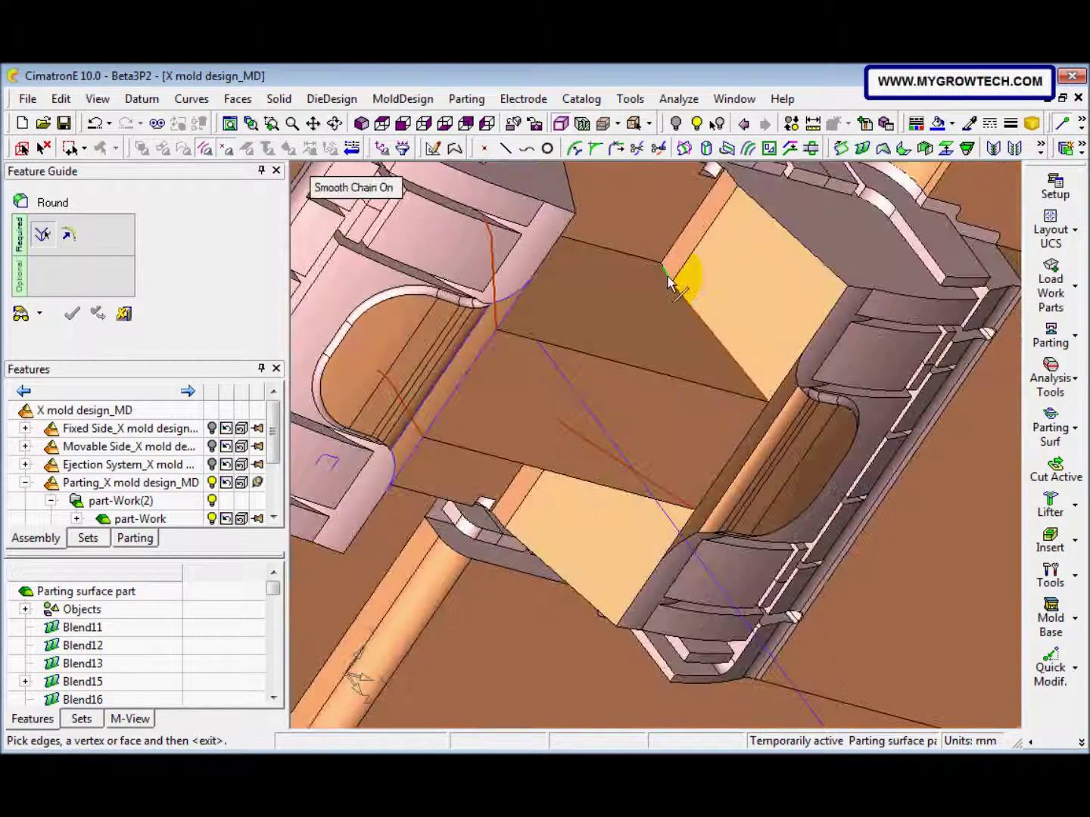
{"action": "middle_click_drag", "start_coordinate": [623, 330], "coordinate": [562, 421]}
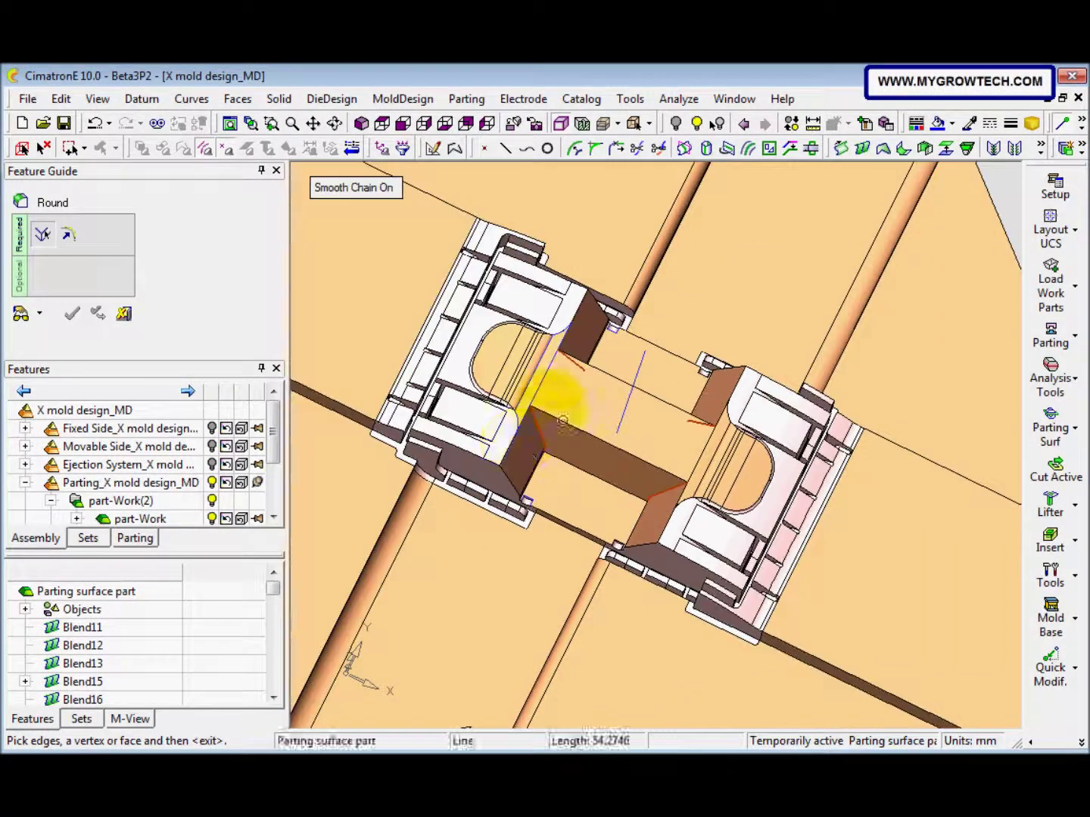
{"action": "left_click", "coordinate": [545, 355]}
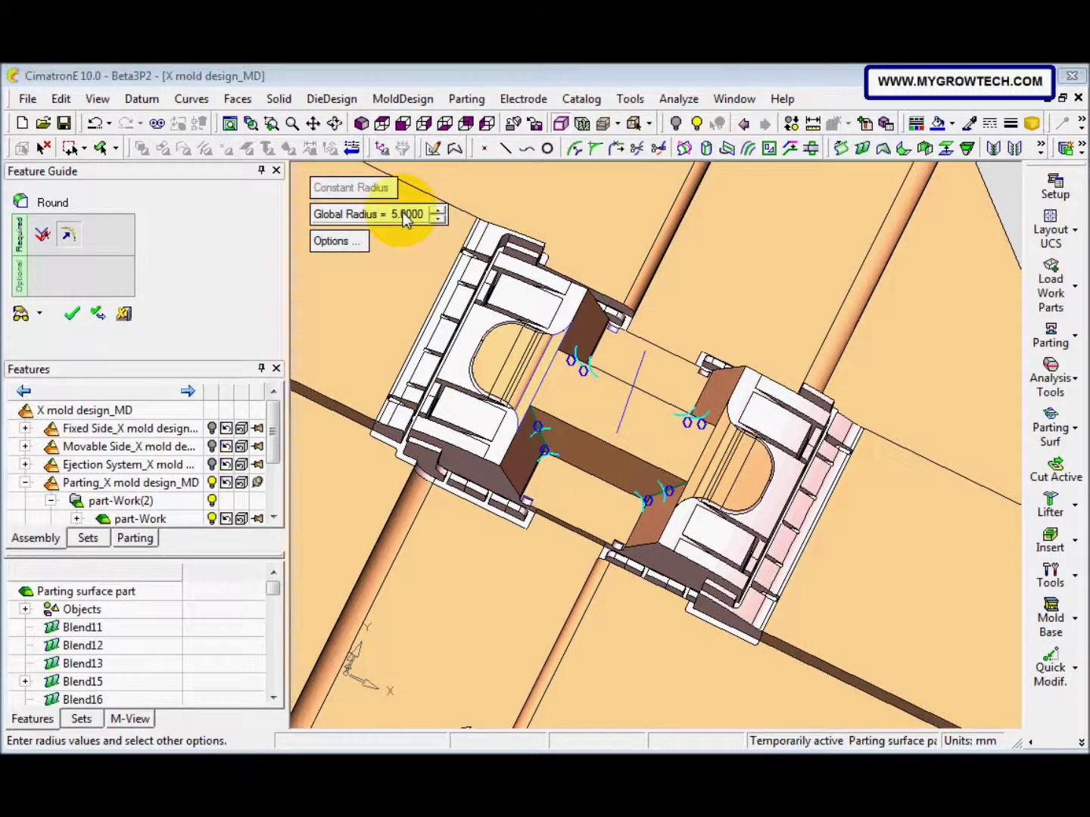
Preview and apply the round on the bridge corners with a constant global radius of 5 mm.
{"action": "mouse_move", "coordinate": [604, 428]}
{"action": "middle_mouse_down"}
{"action": "mouse_move", "coordinate": [652, 423]}
{"action": "mouse_move", "coordinate": [644, 370]}
{"action": "mouse_move", "coordinate": [582, 420]}
{"action": "middle_mouse_up"}
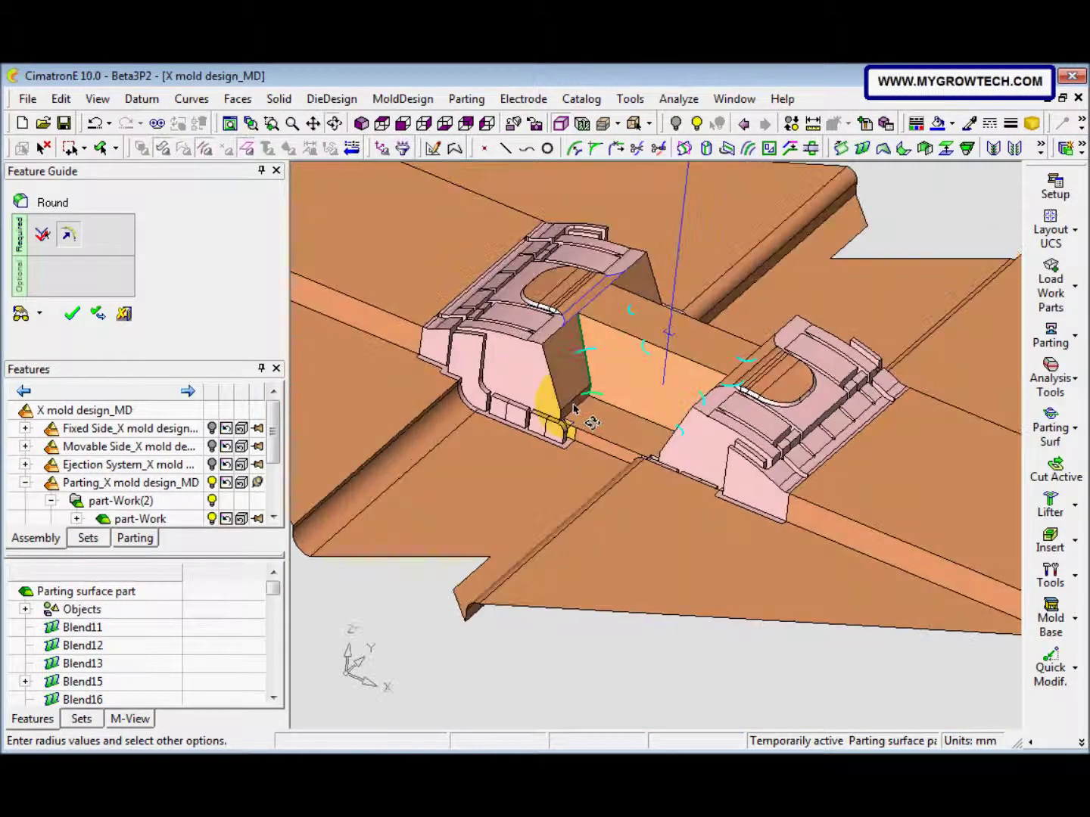
{"action": "mouse_move", "coordinate": [563, 368]}
{"action": "middle_mouse_down"}
{"action": "mouse_move", "coordinate": [652, 409]}
{"action": "mouse_move", "coordinate": [651, 446]}
{"action": "mouse_move", "coordinate": [560, 392]}
{"action": "middle_mouse_up"}
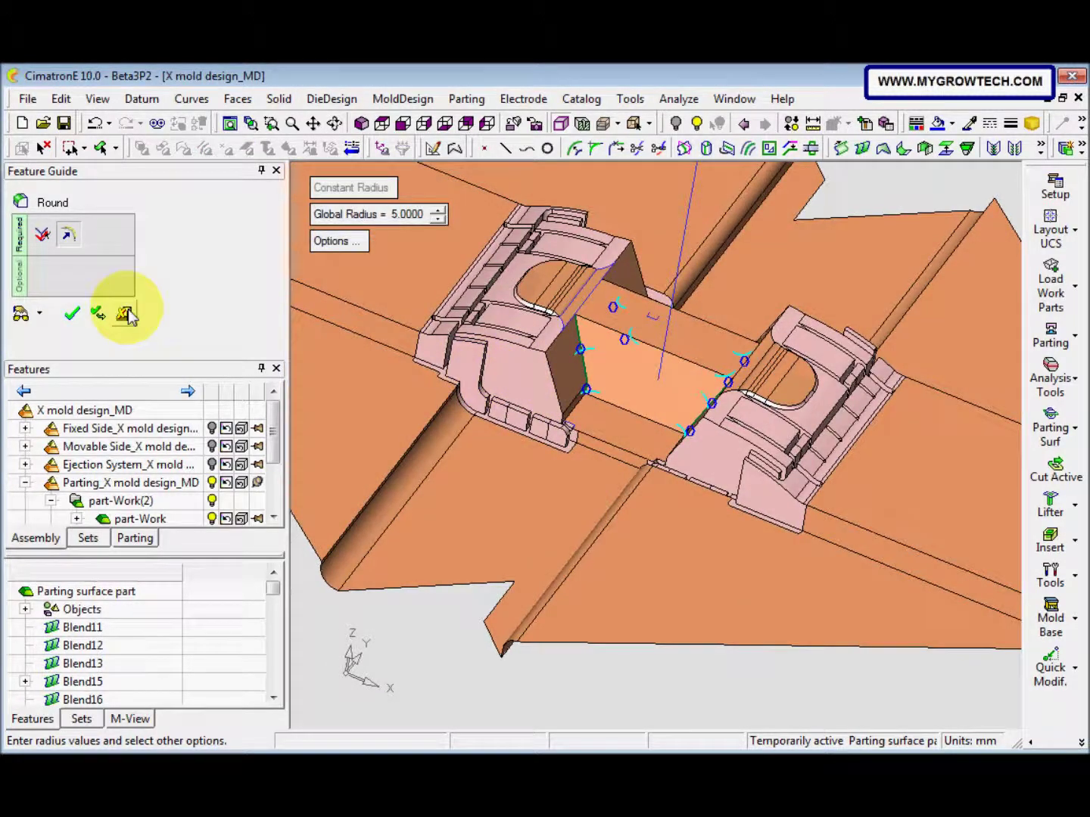
{"action": "left_click", "coordinate": [23, 314]}
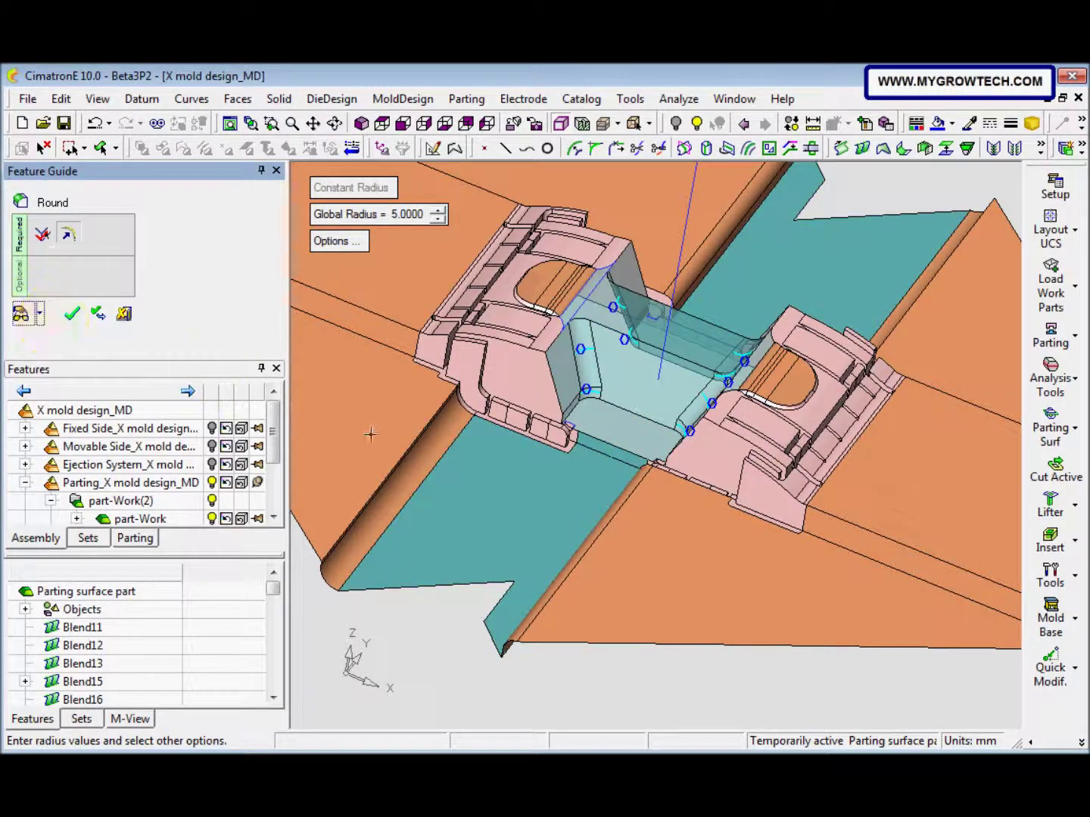
{"action": "middle_click_drag", "start_coordinate": [553, 524], "coordinate": [544, 480]}
{"action": "right_click", "coordinate": [544, 481]}
{"action": "left_click", "coordinate": [552, 481]}
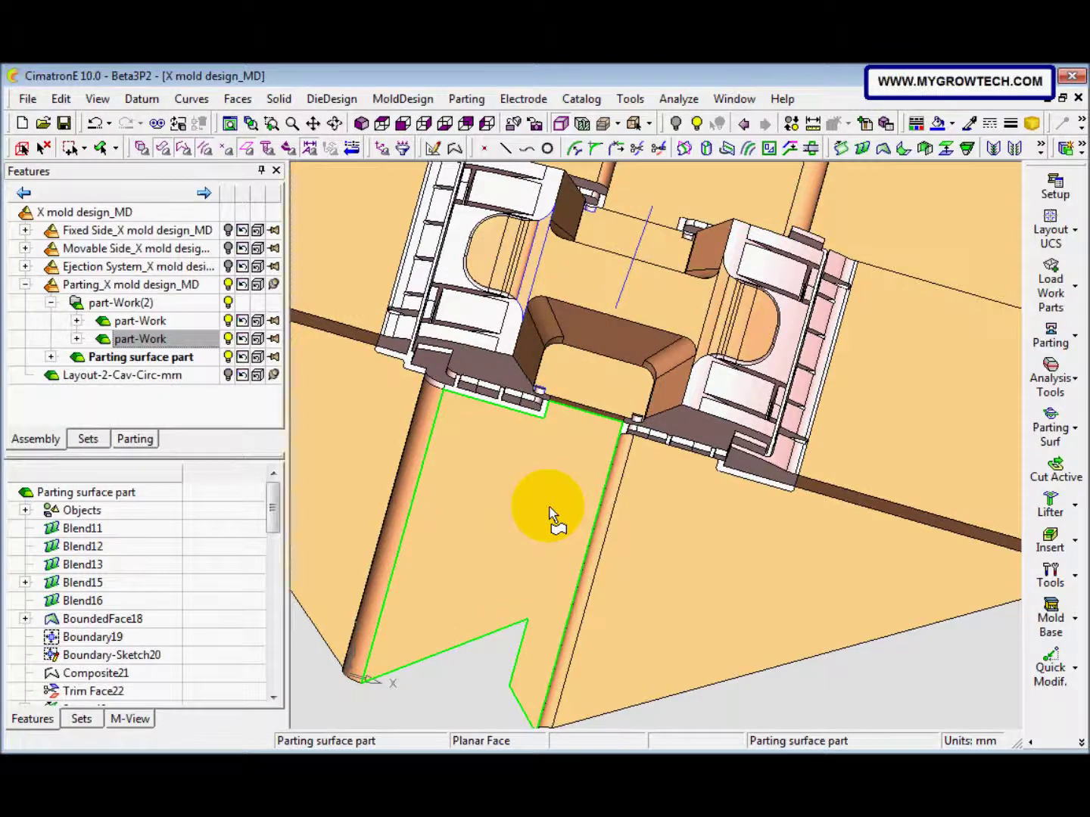
{"action": "middle_click_drag", "start_coordinate": [562, 519], "coordinate": [529, 465]}
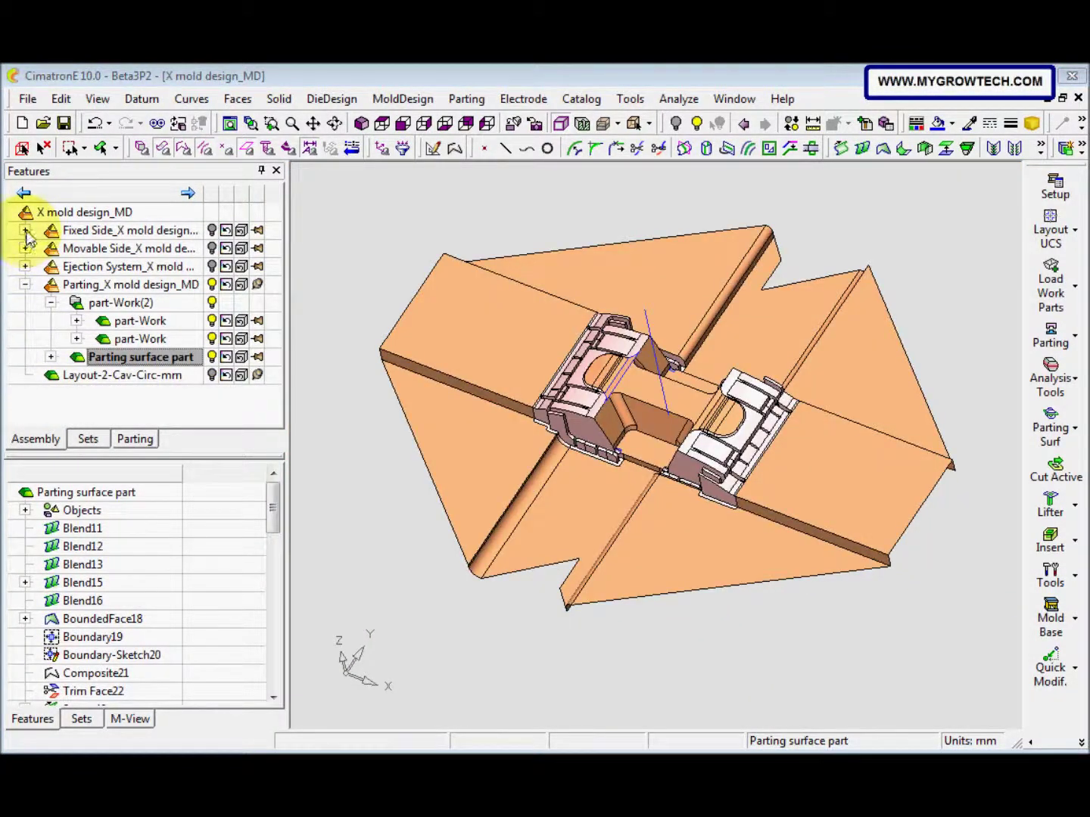
Expand and activate the Fixed Side subassembly, and hide its components.
{"action": "left_click", "coordinate": [25, 229]}
{"action": "double_click", "coordinate": [78, 233]}
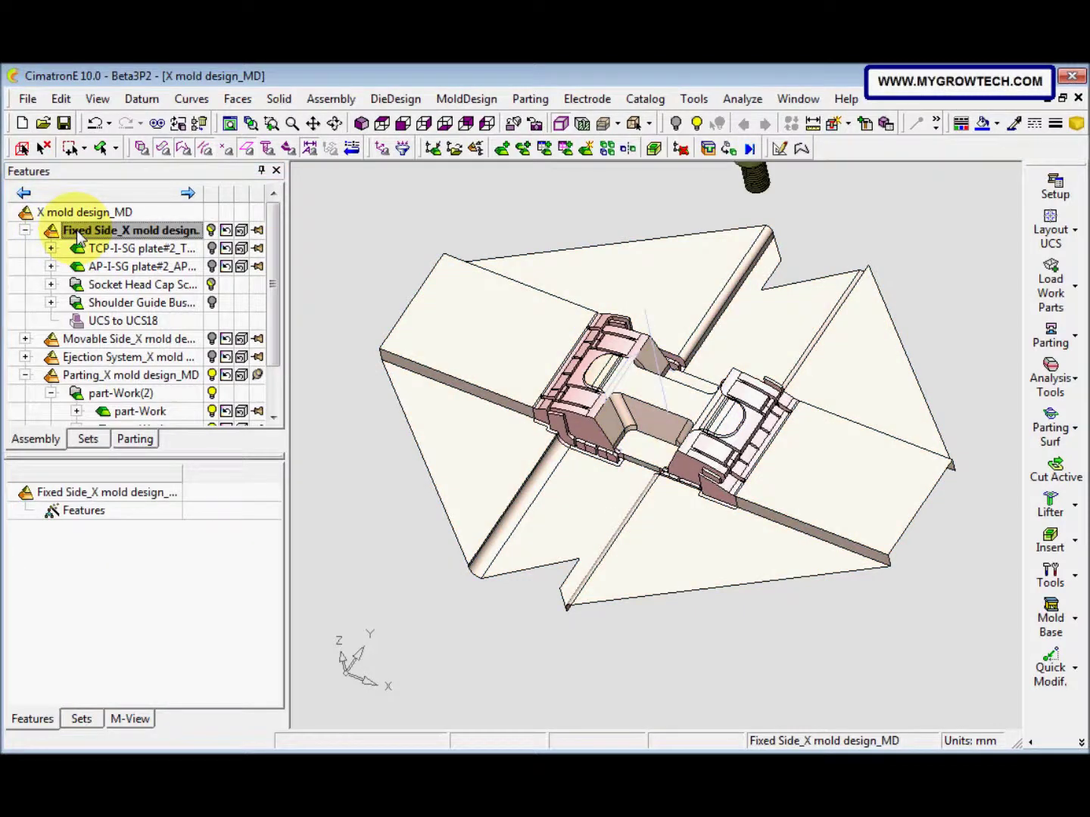
{"action": "scroll", "coordinate": [617, 372], "scroll_direction": "down", "scroll_amount": 1}
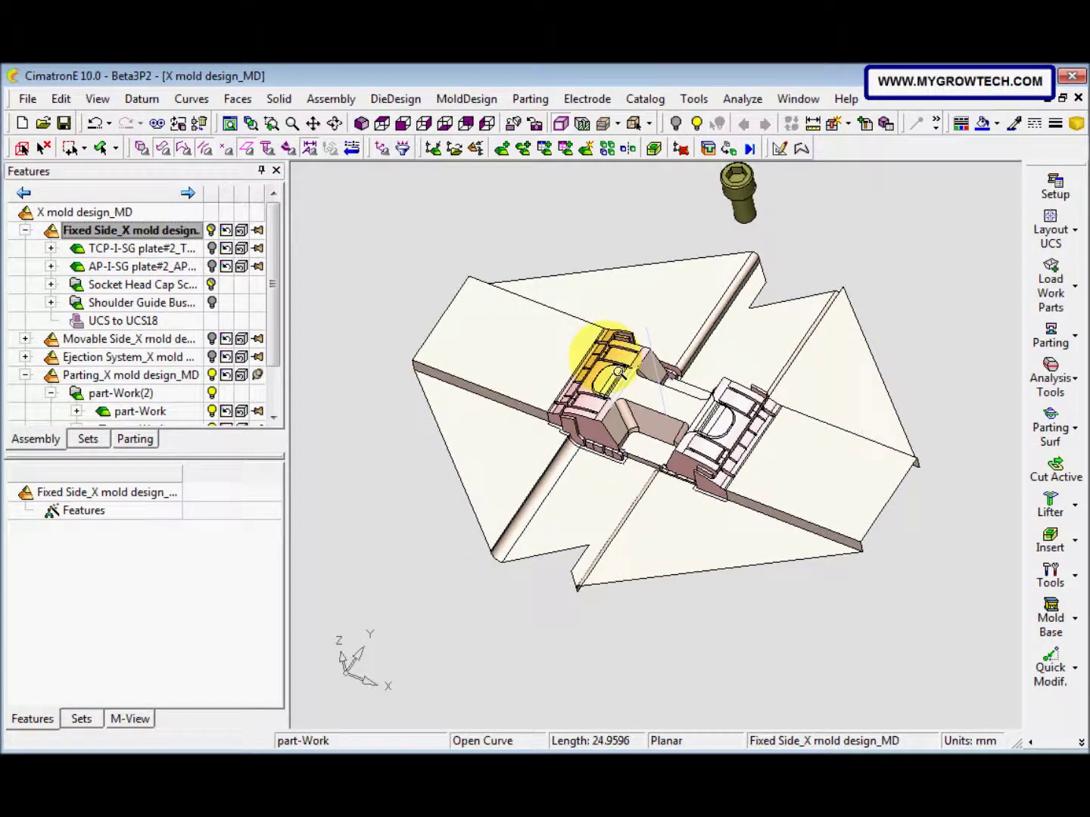
{"action": "scroll", "coordinate": [617, 371], "scroll_direction": "down", "scroll_amount": 1}
{"action": "left_click", "coordinate": [212, 231]}
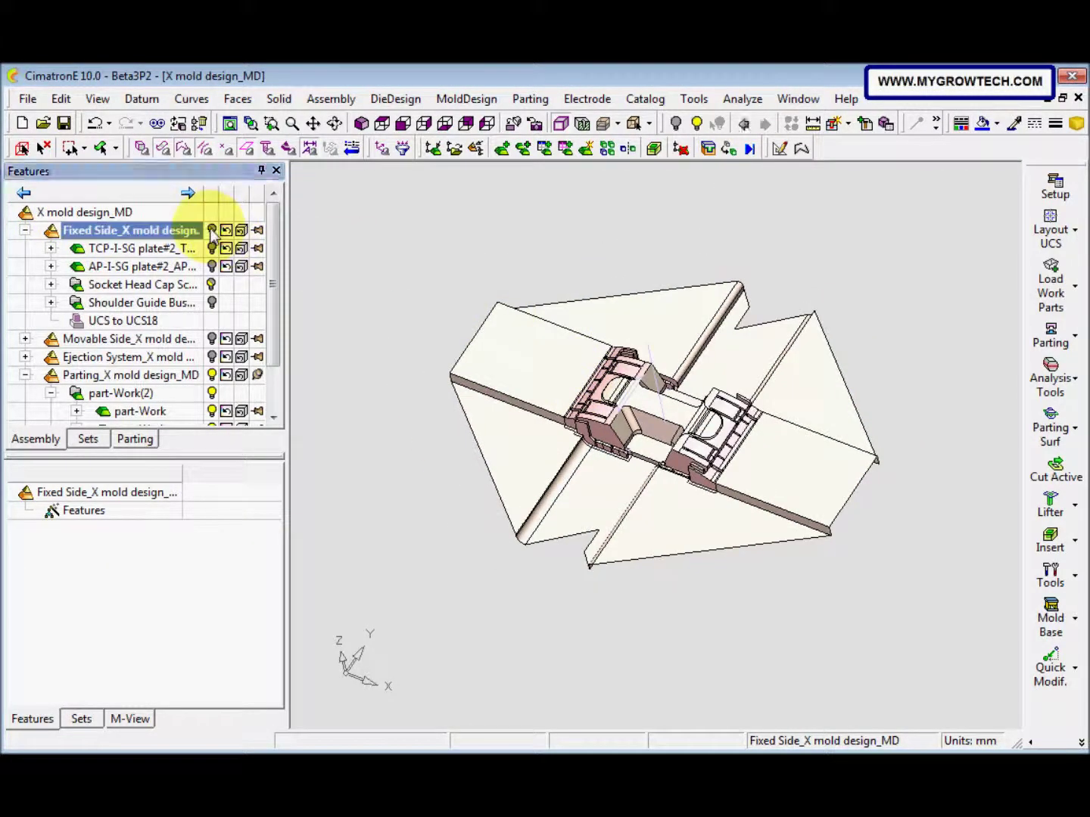
{"action": "middle_click_drag", "start_coordinate": [533, 364], "coordinate": [523, 351]}
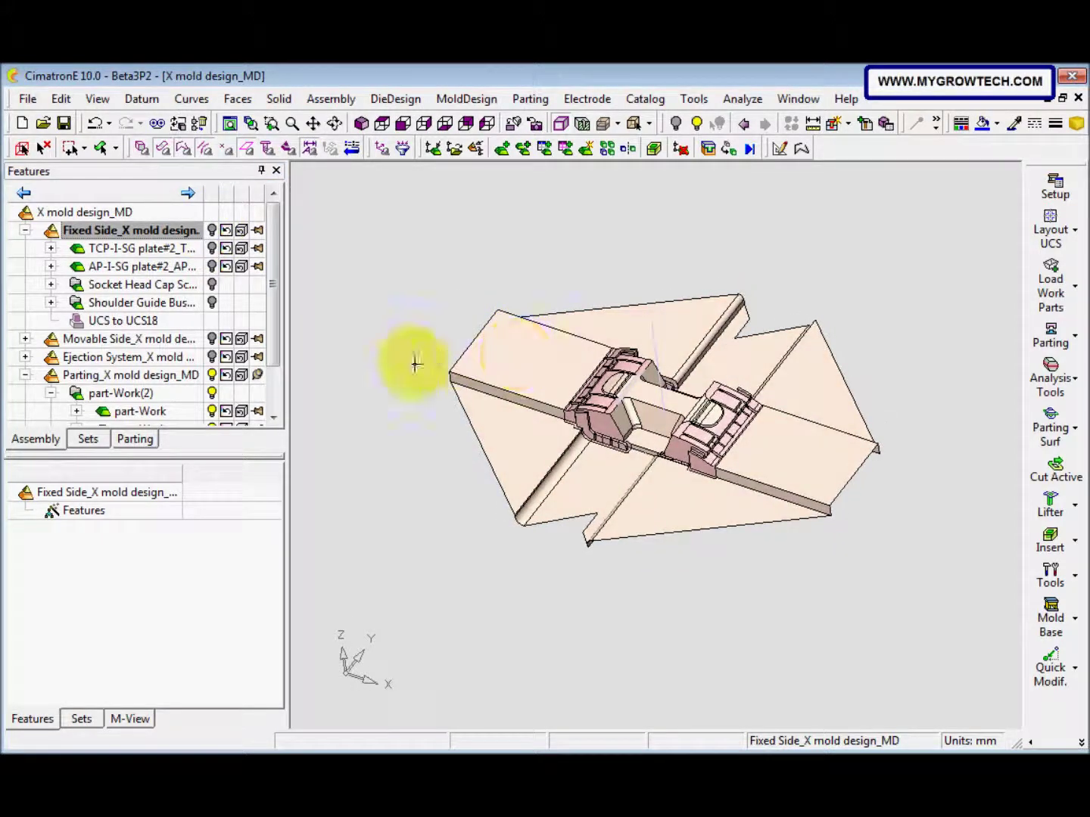
{"action": "middle_click_drag", "start_coordinate": [377, 400], "coordinate": [412, 418]}
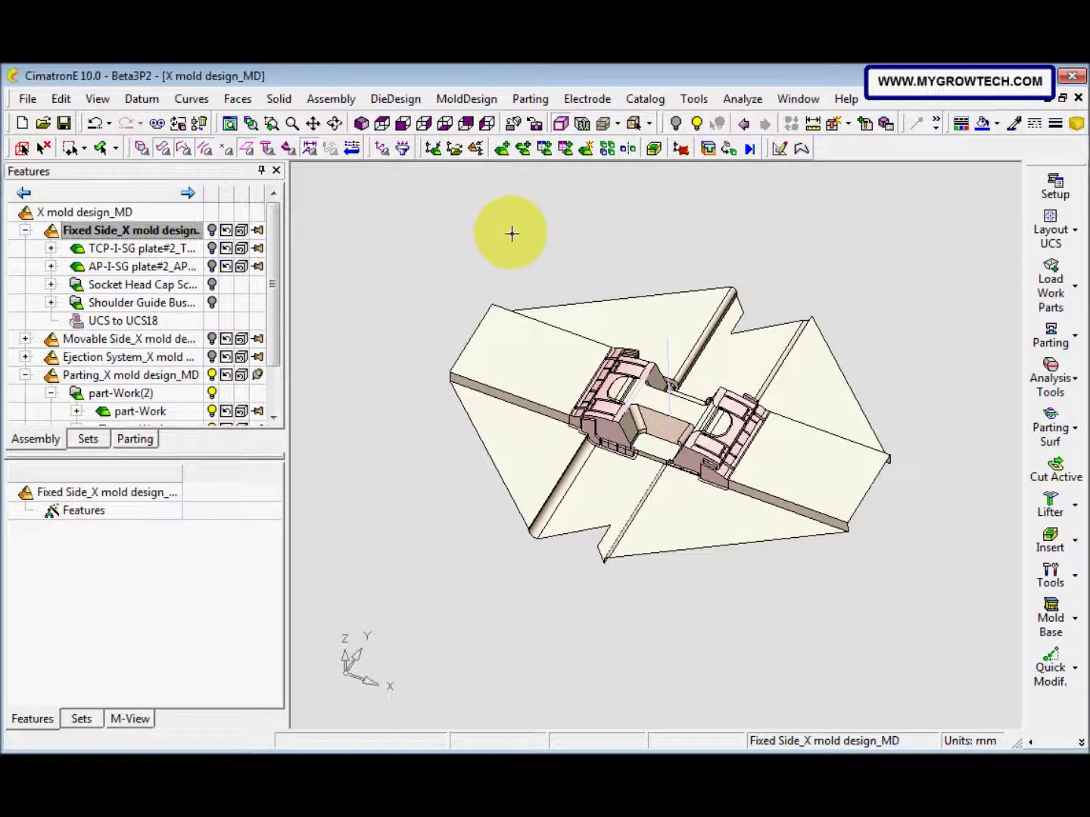
Add a new millimetre part named Cavity to the Fixed Side subassembly, saved in the project folder, and open its placement options.
{"action": "left_click", "coordinate": [585, 151]}
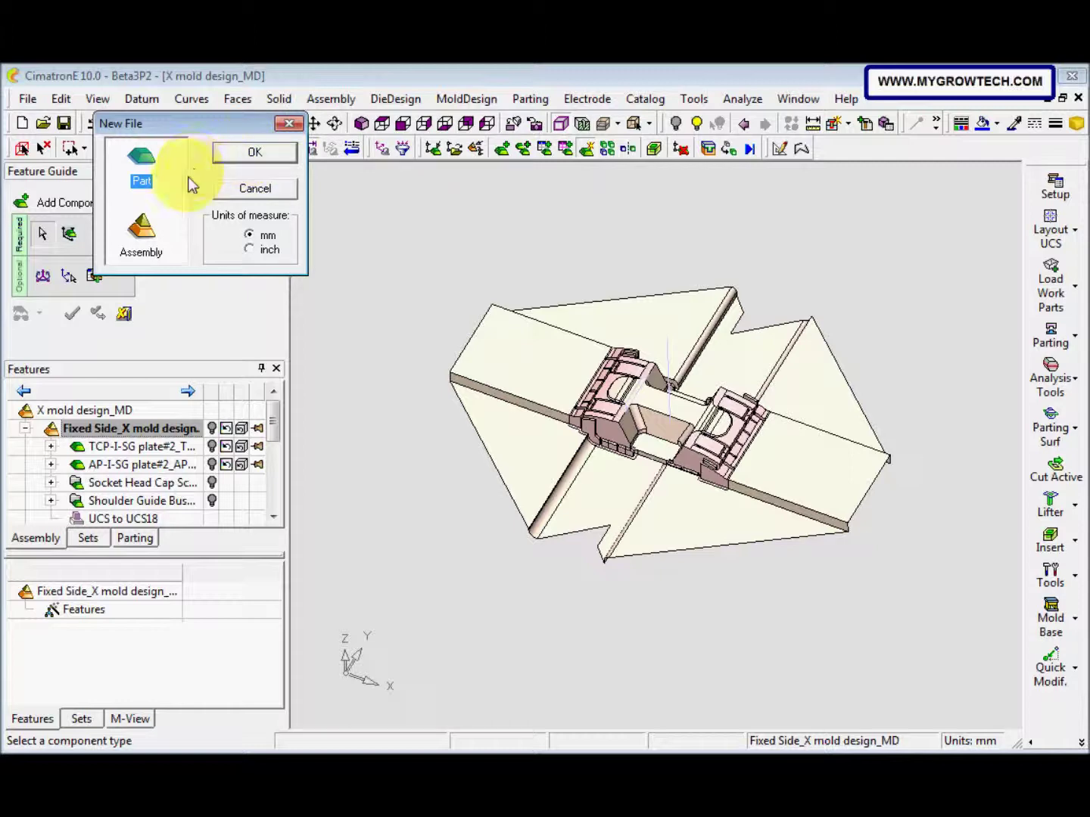
{"action": "left_click", "coordinate": [255, 150]}
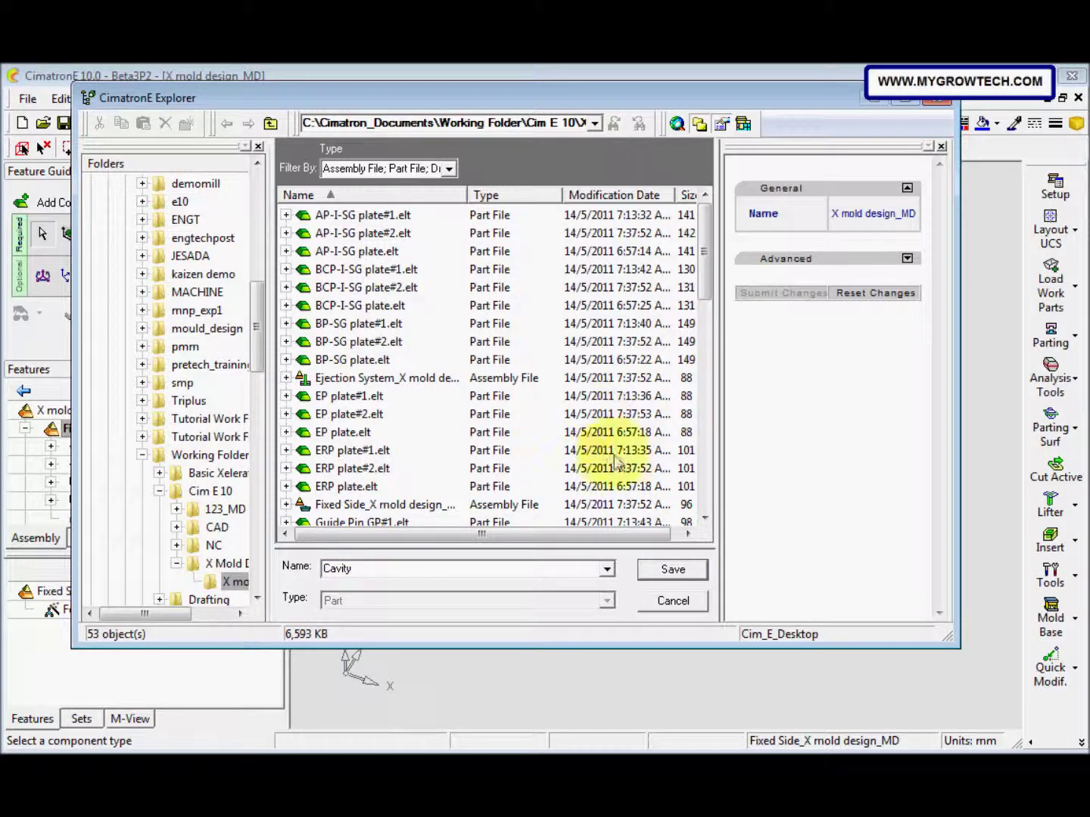
{"action": "left_click_drag", "start_coordinate": [177, 617], "coordinate": [188, 619]}
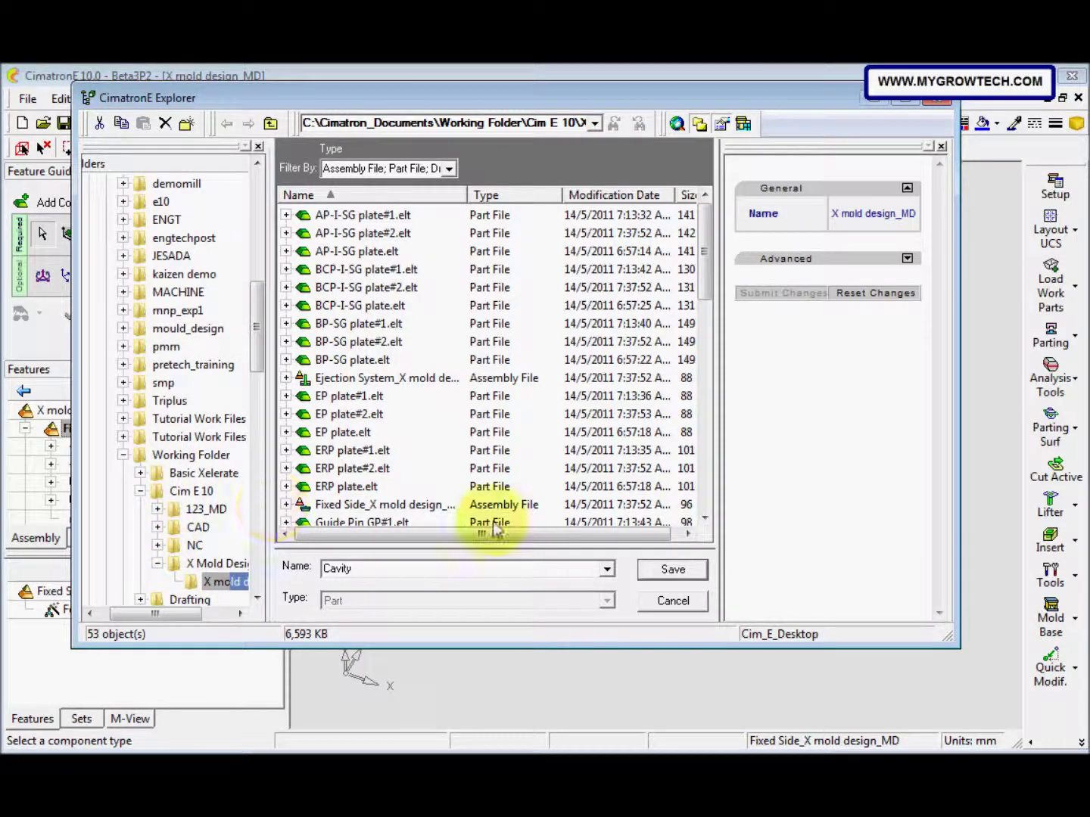
{"action": "left_click", "coordinate": [672, 576]}
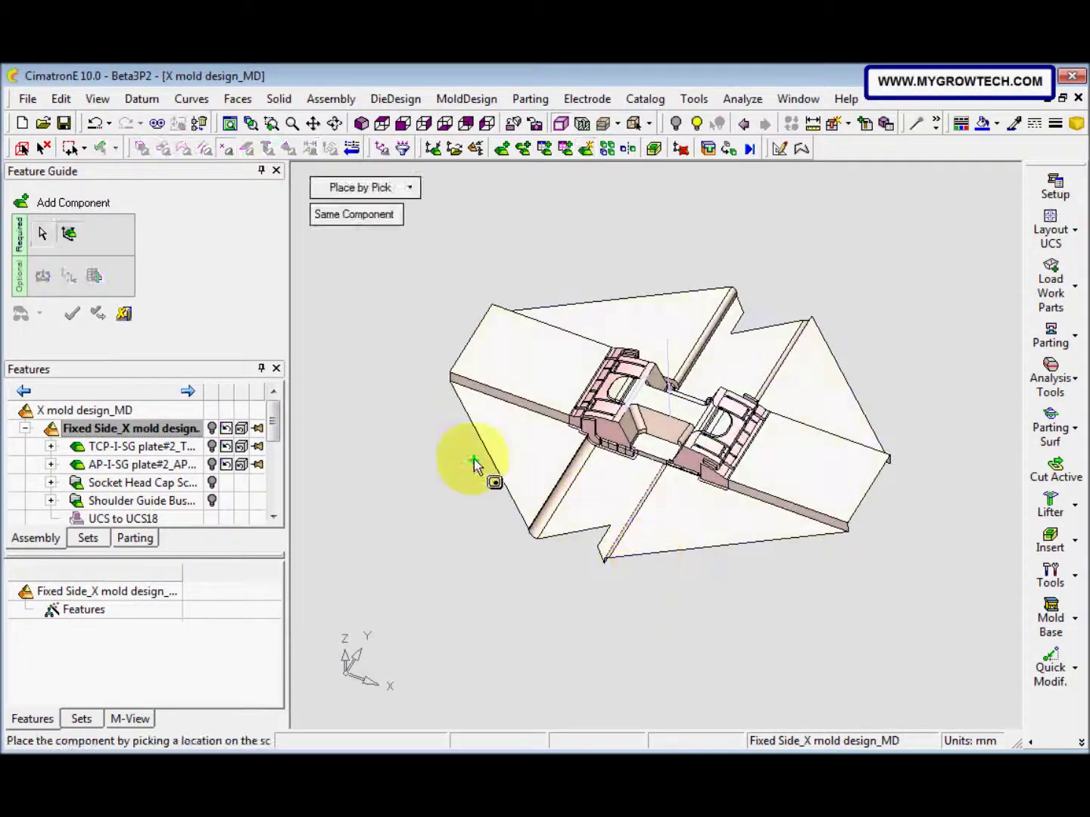
{"action": "left_click", "coordinate": [410, 187]}
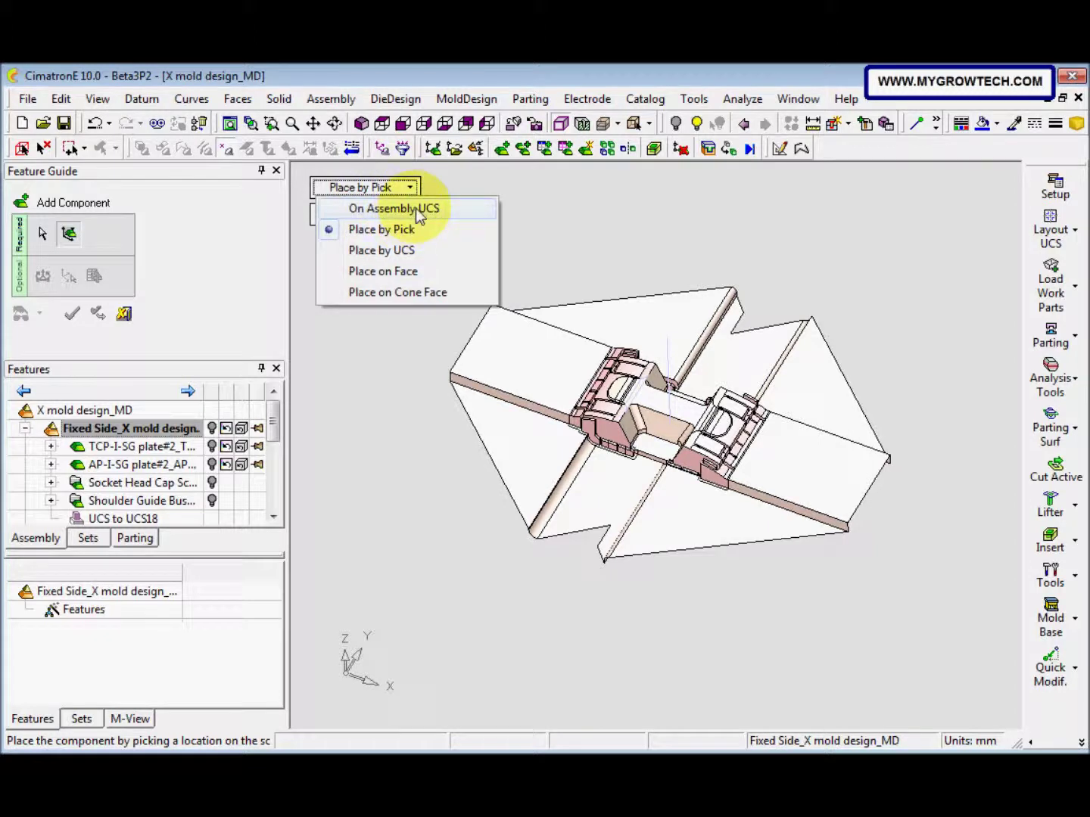
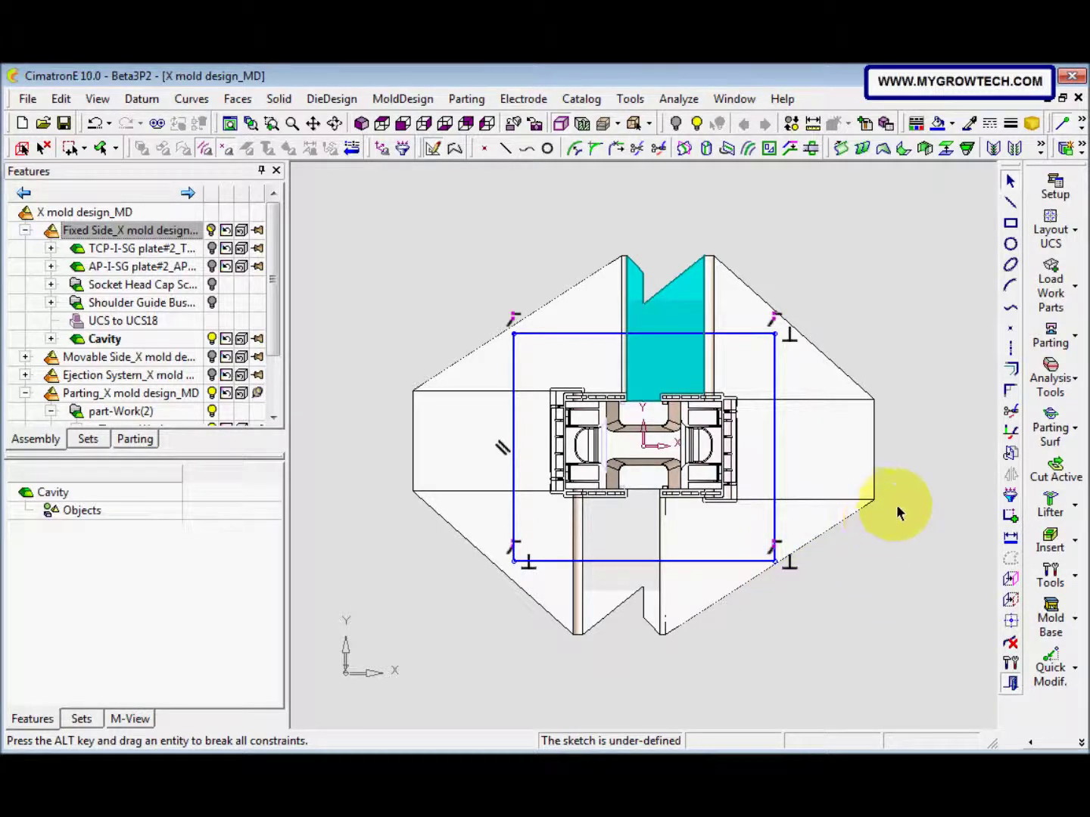
Constrain the rectangle's upper edge midpoint vertically and its right edge midpoint horizontally in line with the origin, centering the sketch.
{"action": "left_click", "coordinate": [1008, 515]}
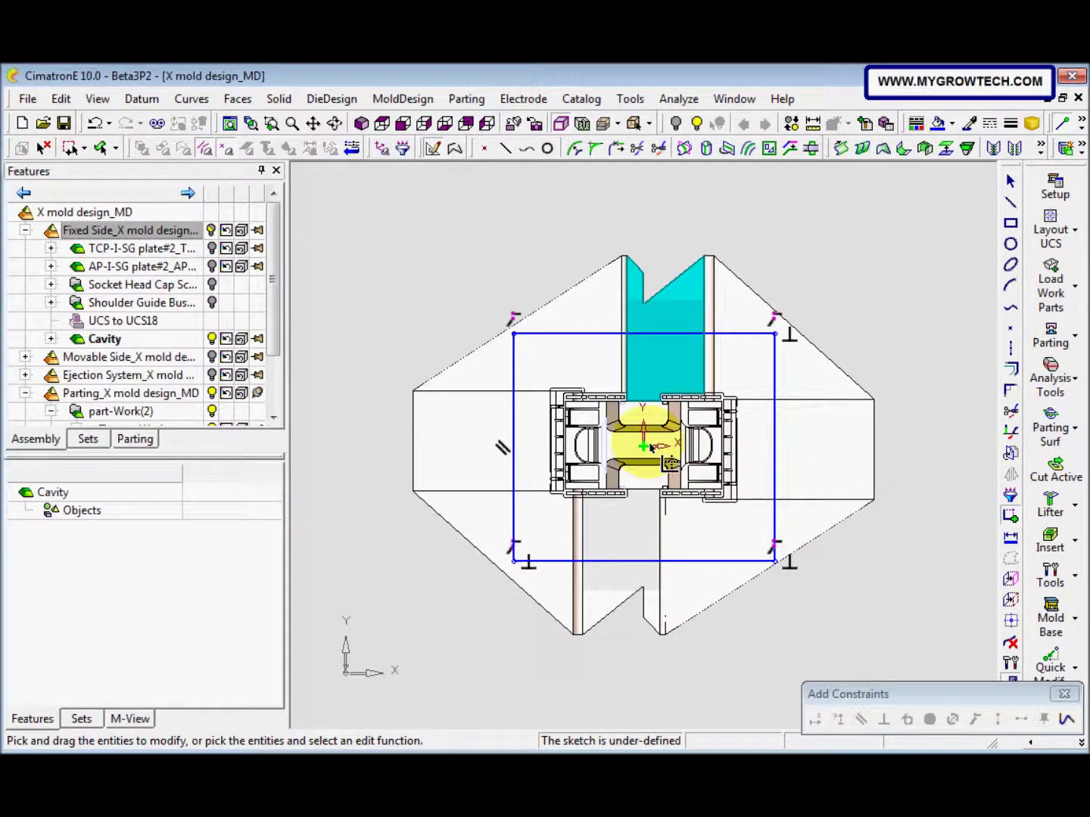
{"action": "left_click", "coordinate": [643, 335]}
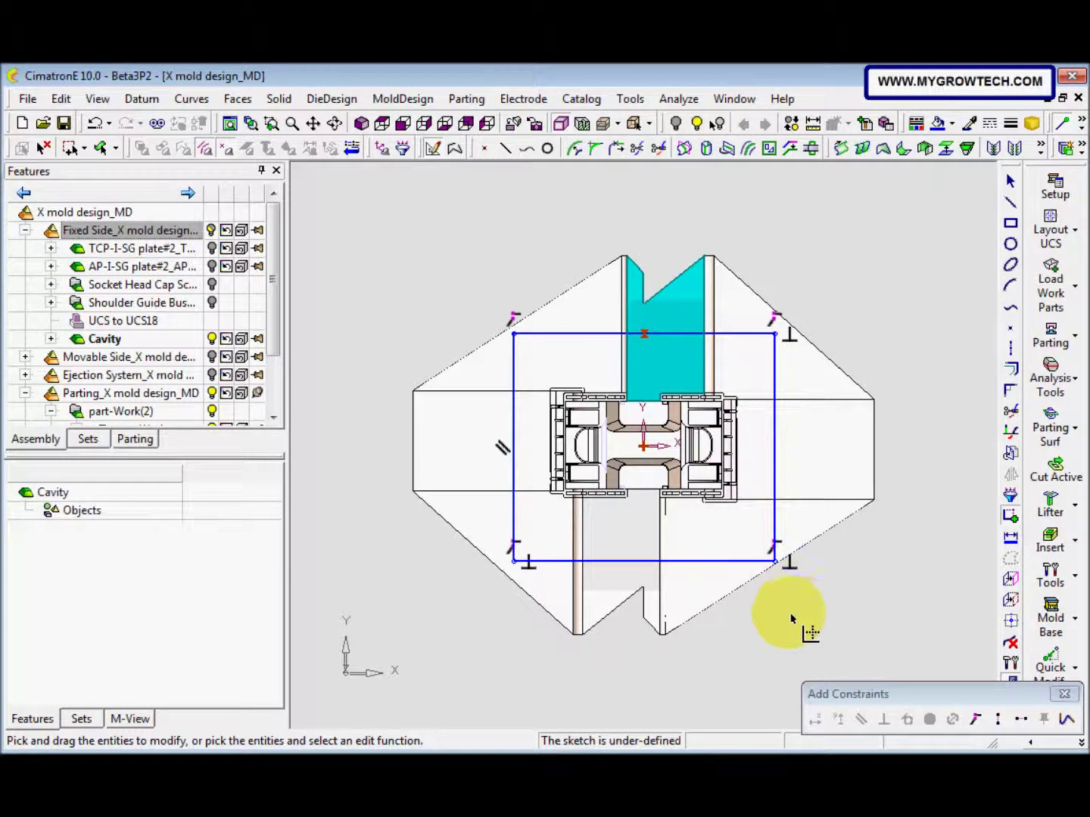
{"action": "left_click", "coordinate": [999, 720]}
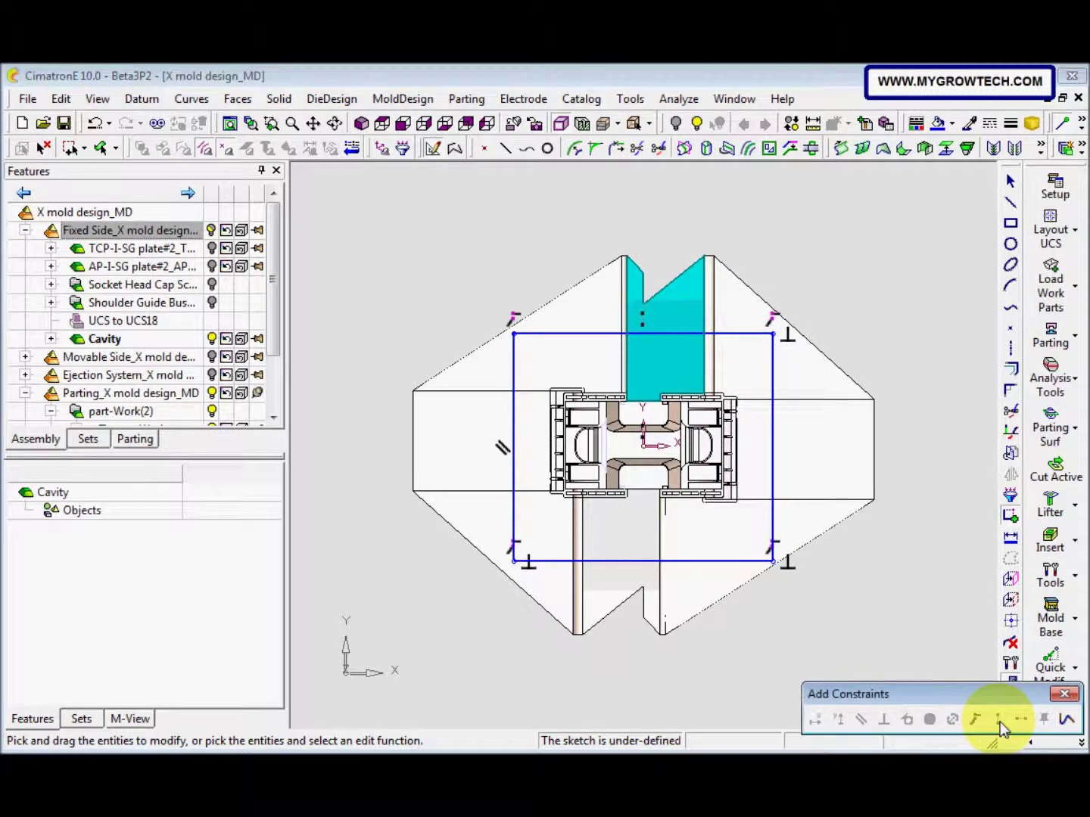
{"action": "left_click", "coordinate": [644, 446]}
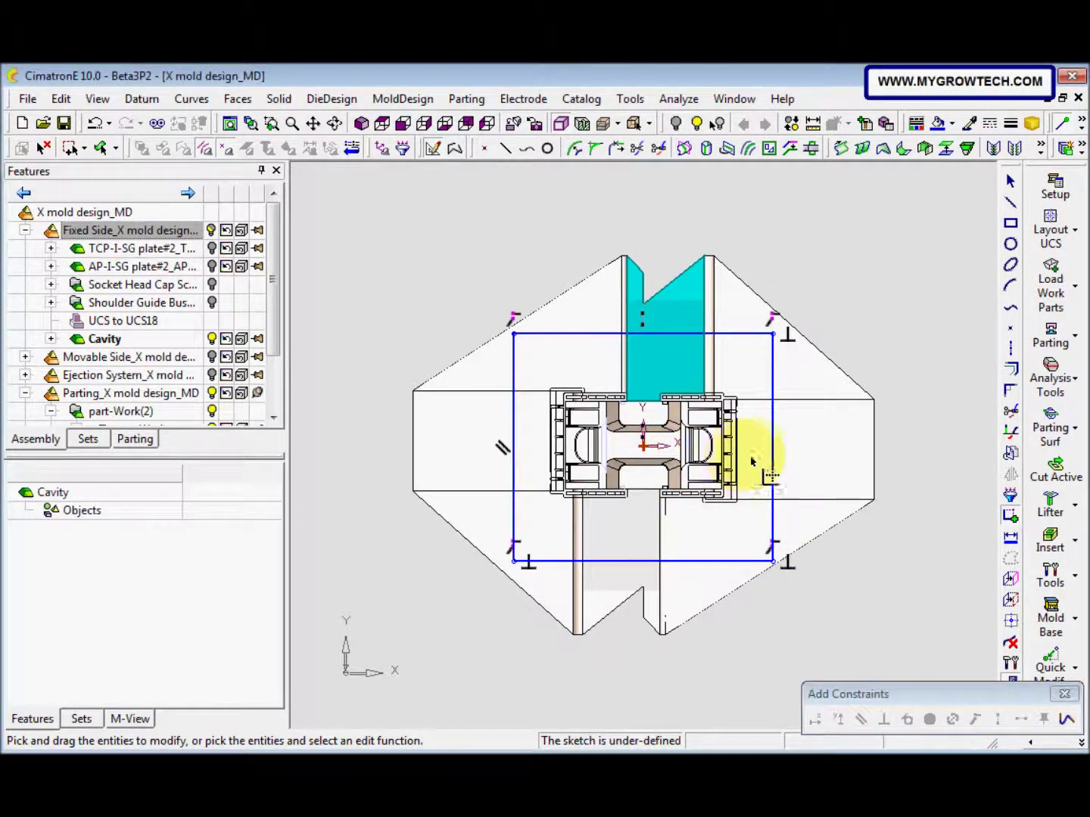
{"action": "left_click", "coordinate": [773, 452]}
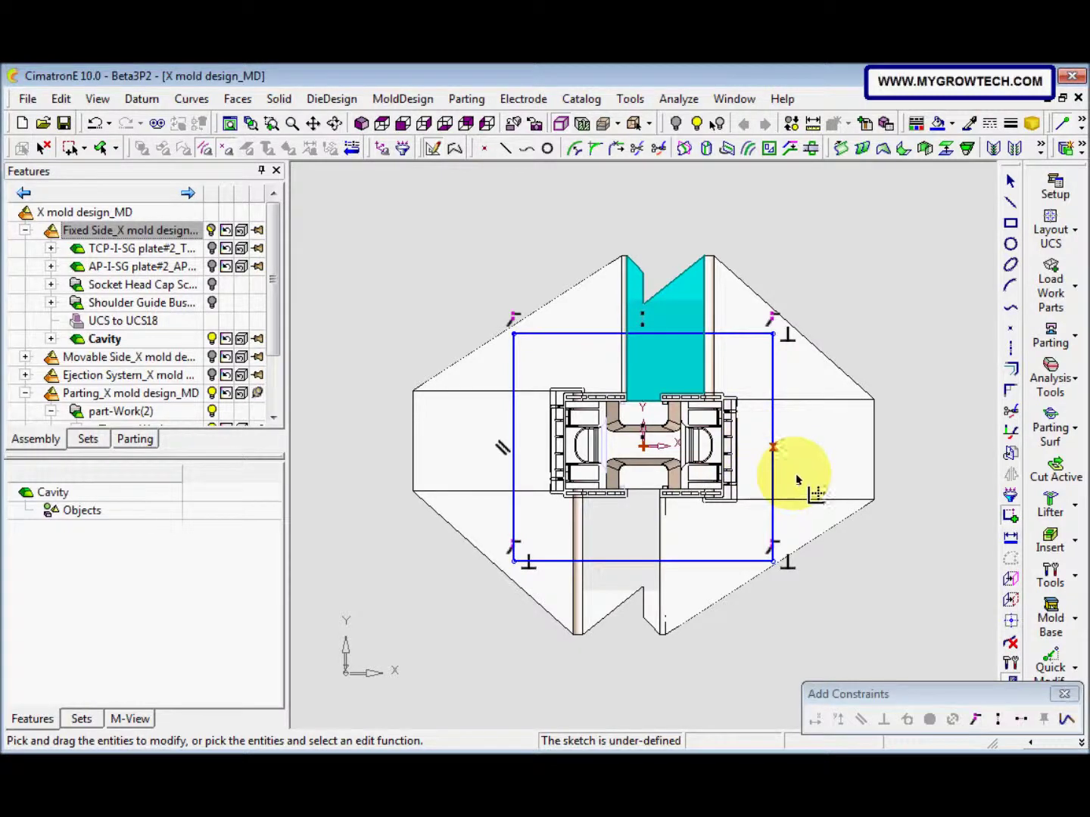
{"action": "left_click", "coordinate": [1022, 722]}
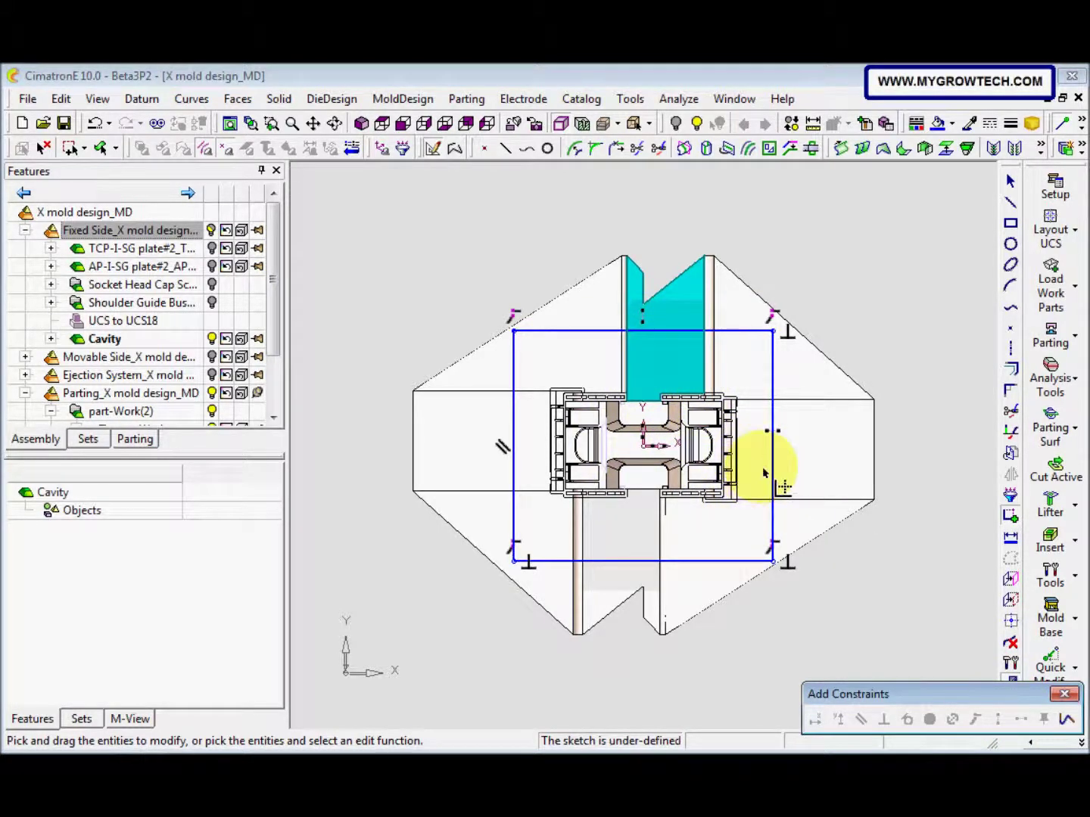
{"action": "middle_click", "coordinate": [929, 506]}
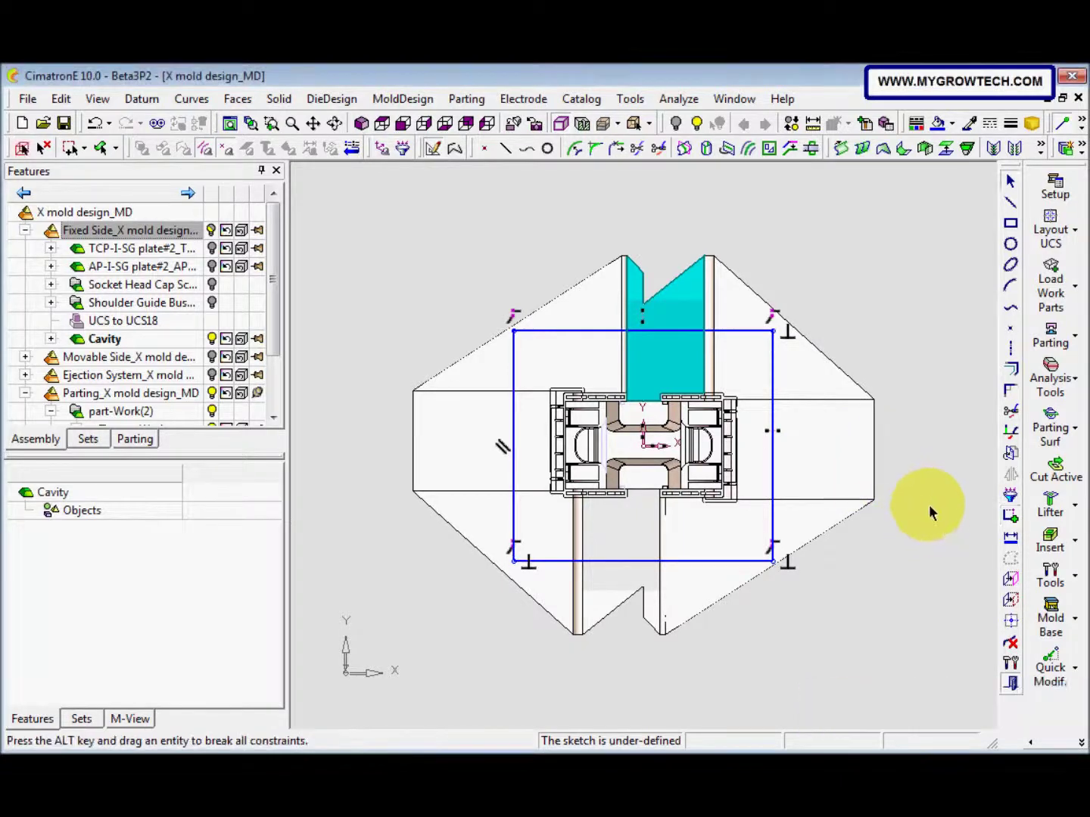
Dimension the rectangle 210 mm wide and 160 mm high, and finish the sketch.
{"action": "left_click", "coordinate": [1010, 539]}
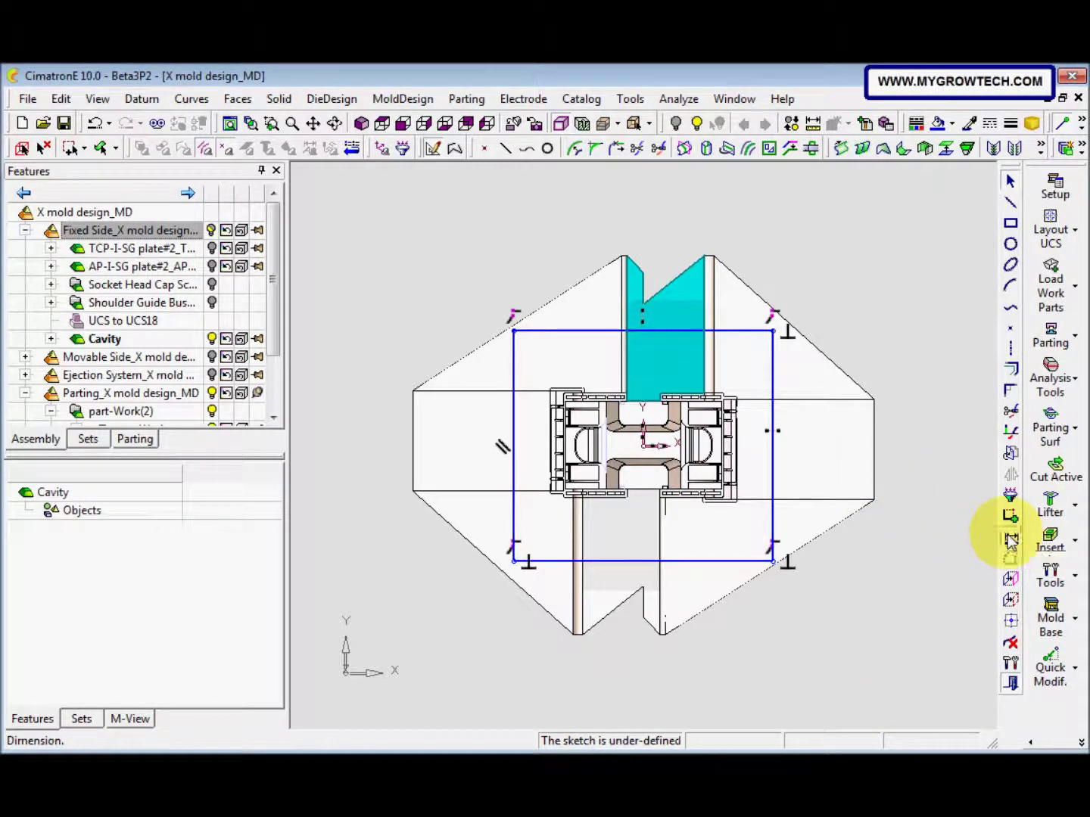
{"action": "left_click", "coordinate": [599, 331]}
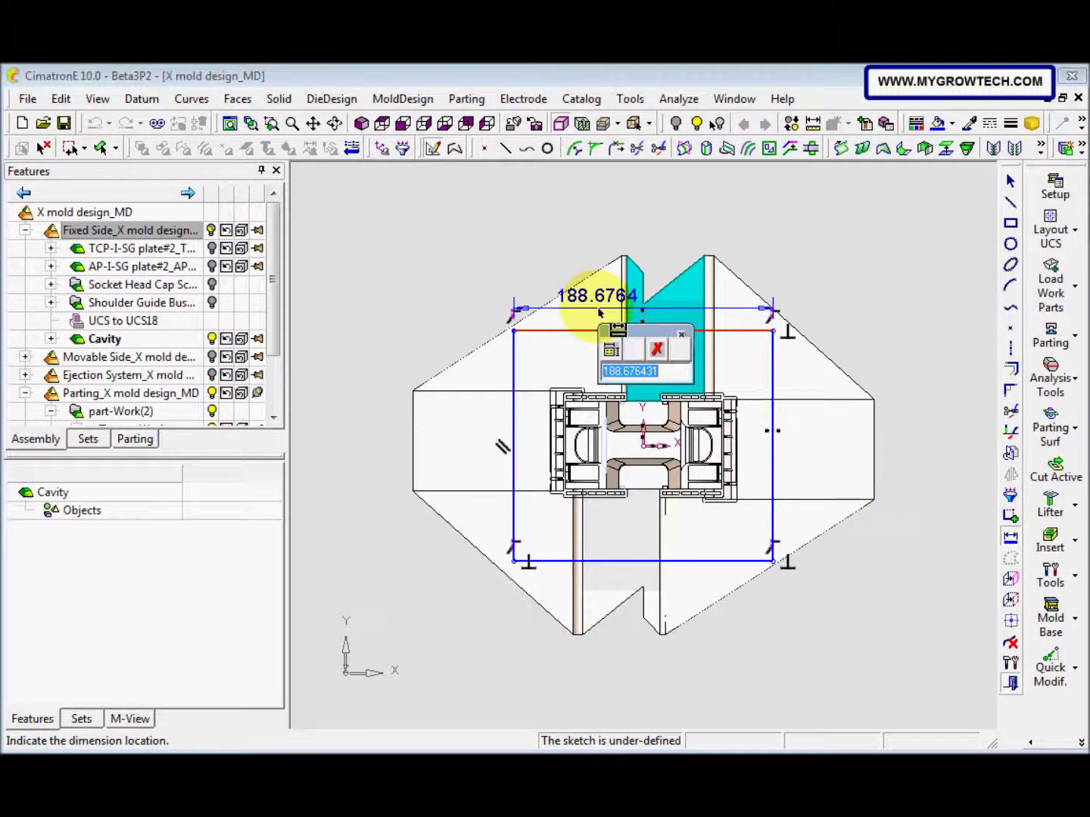
{"action": "type", "text": "210"}
{"action": "left_click", "coordinate": [597, 311]}
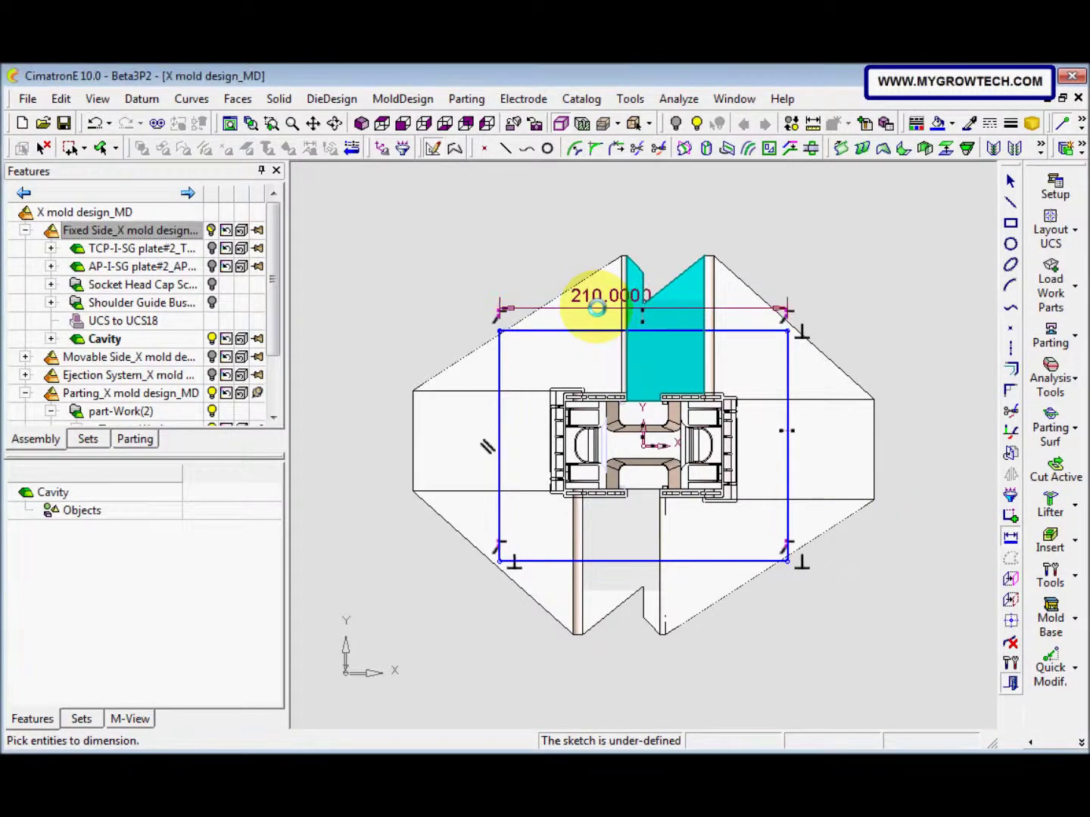
{"action": "left_click", "coordinate": [787, 406]}
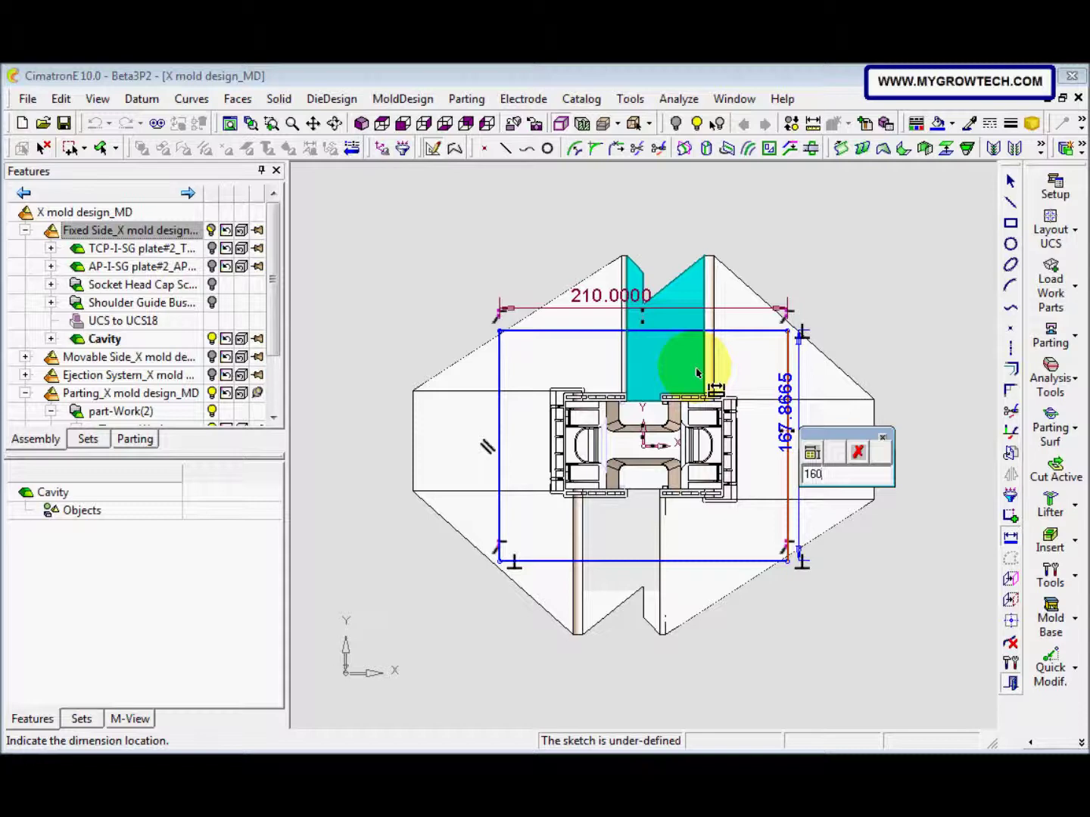
{"action": "key", "text": "Return"}
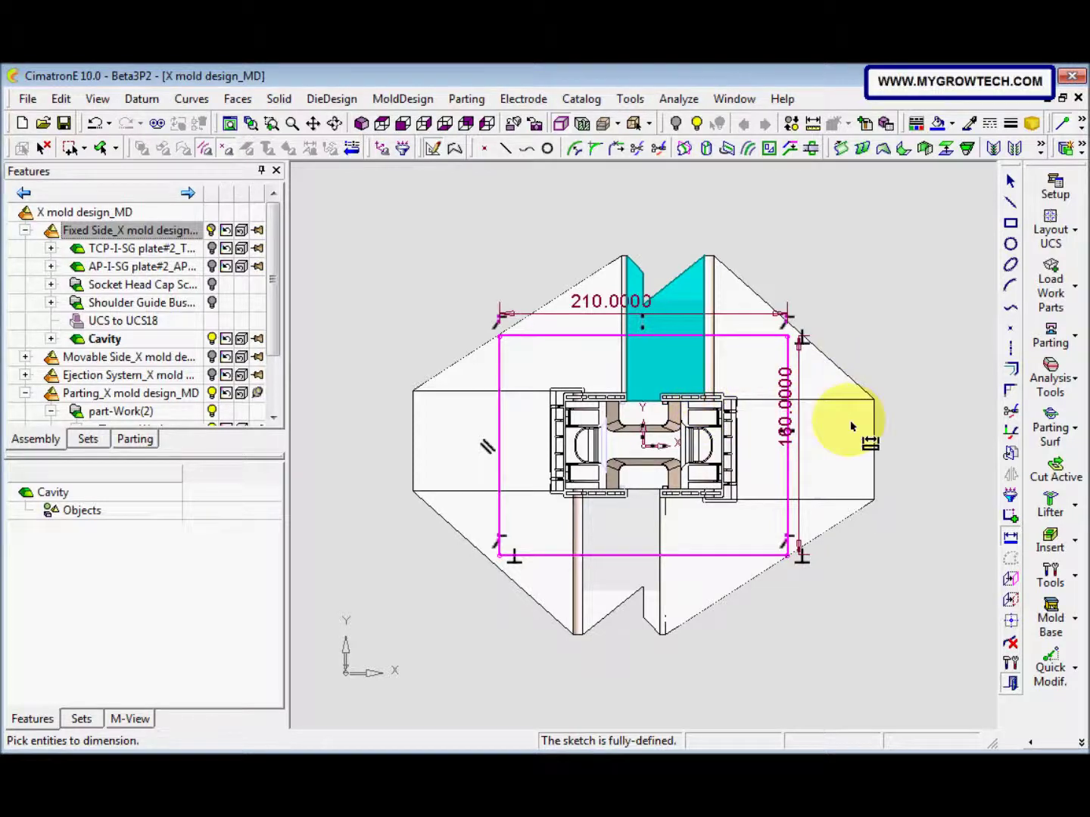
{"action": "middle_click", "coordinate": [897, 428]}
{"action": "right_click", "coordinate": [893, 426]}
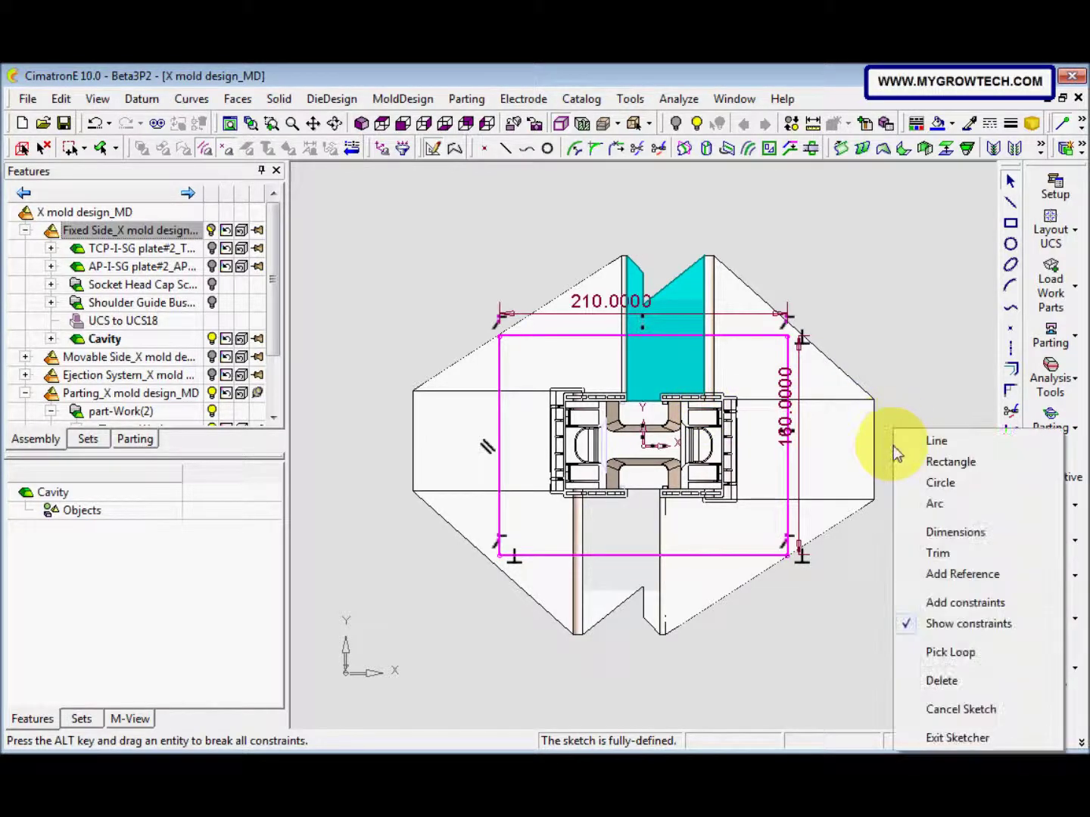
{"action": "left_click", "coordinate": [932, 736]}
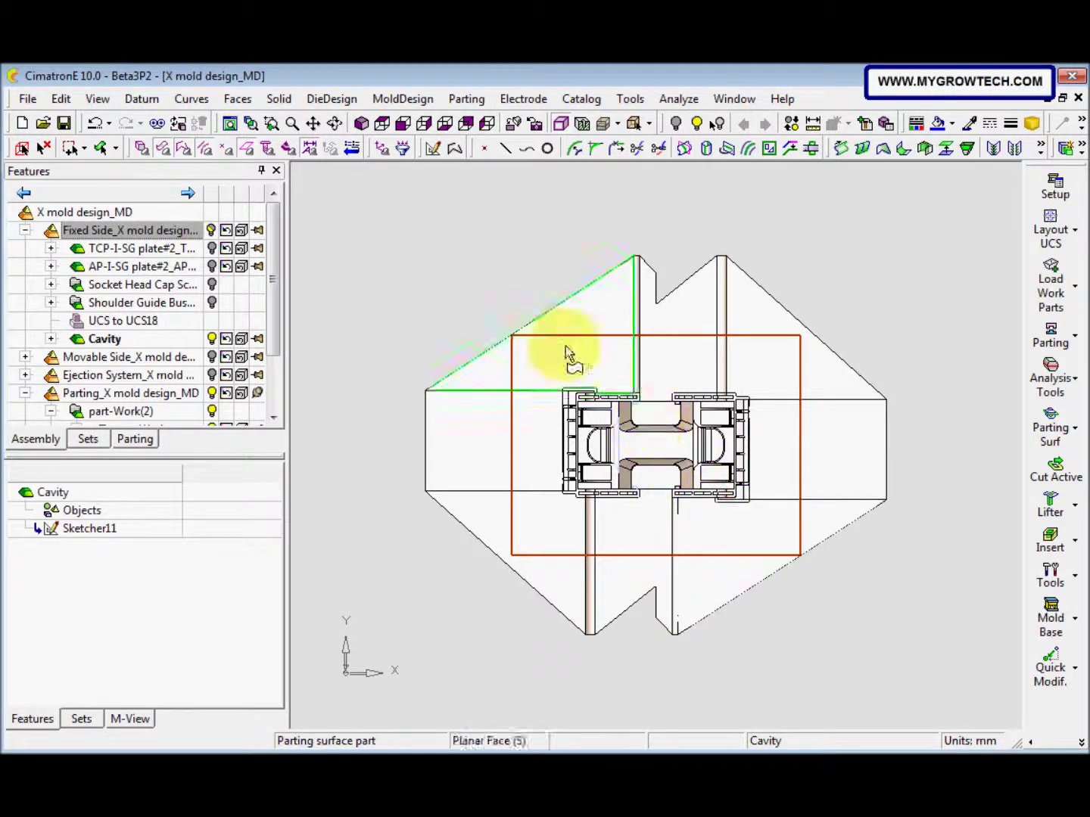
Set up a new solid extrusion of the rectangle on both sides with a primary delta of 55 mm.
{"action": "left_click", "coordinate": [364, 127]}
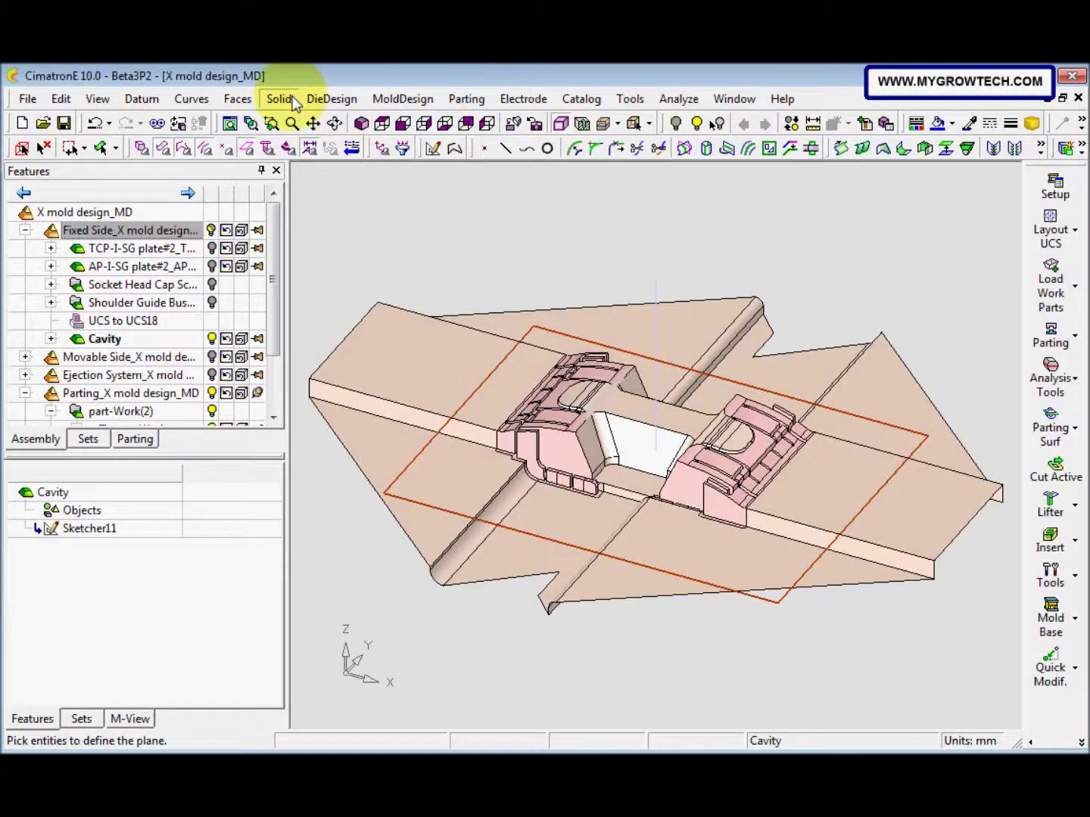
{"action": "left_click", "coordinate": [277, 100]}
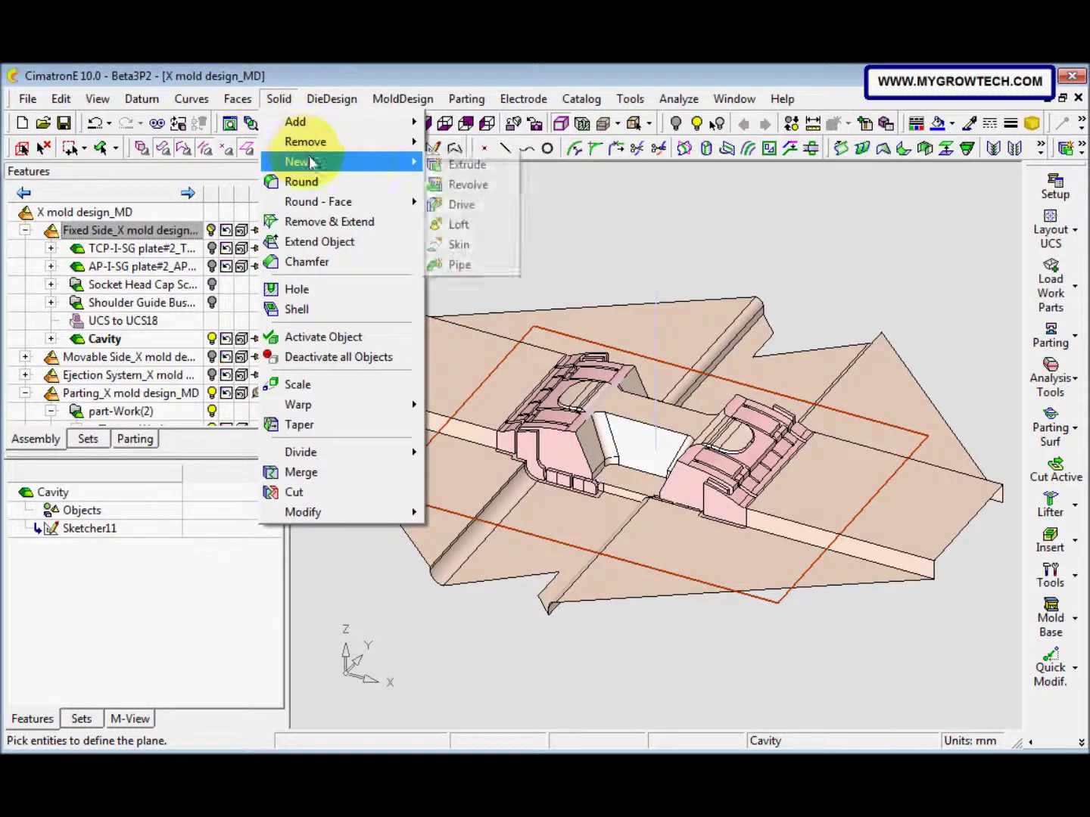
{"action": "left_click", "coordinate": [467, 168]}
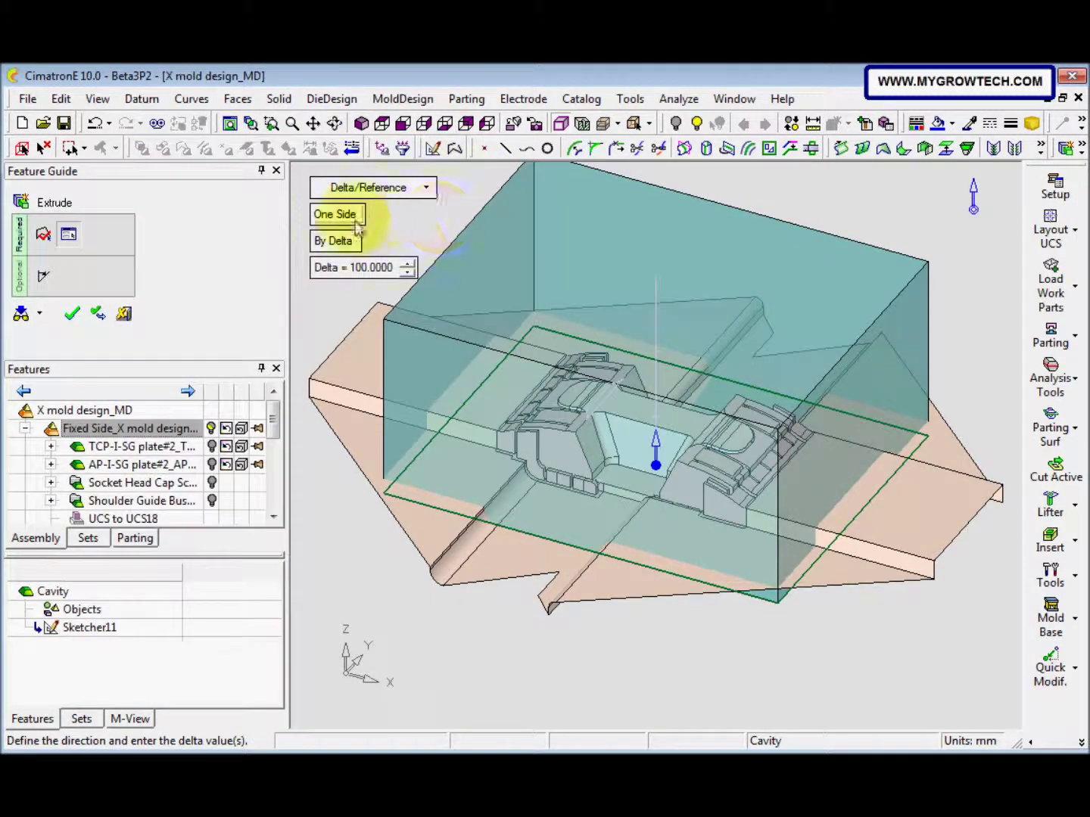
{"action": "left_click", "coordinate": [352, 221]}
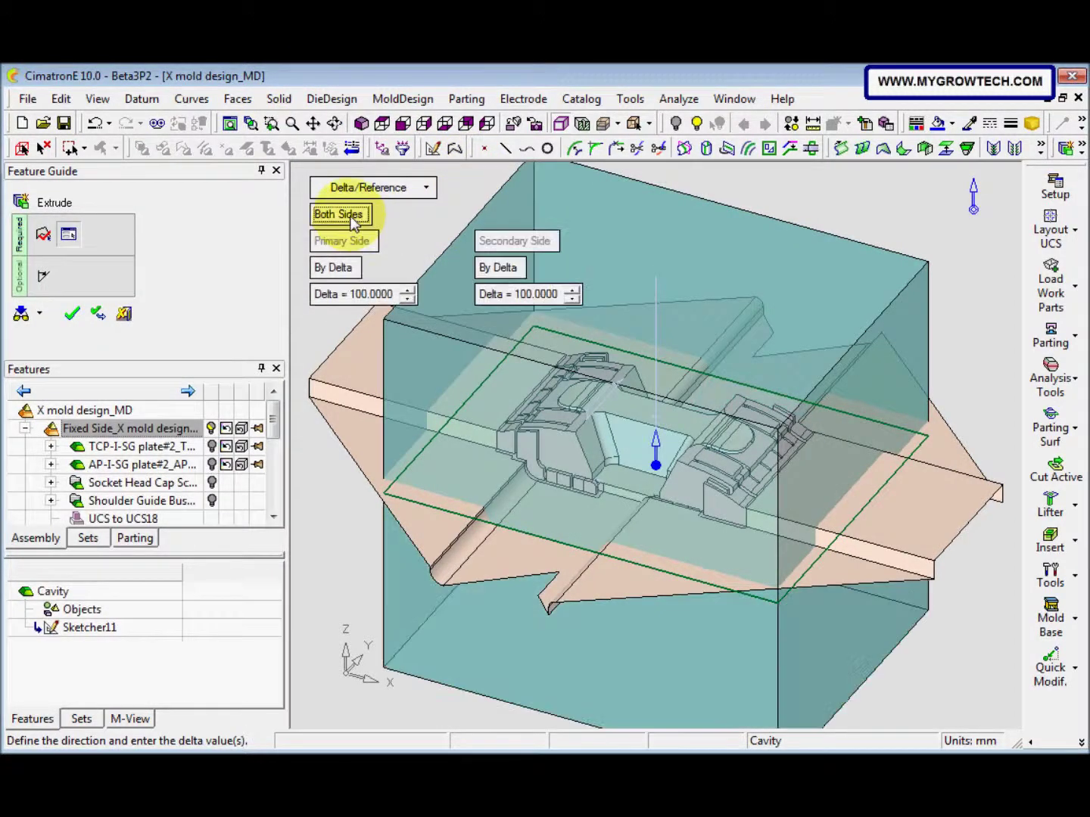
{"action": "left_click", "coordinate": [357, 301]}
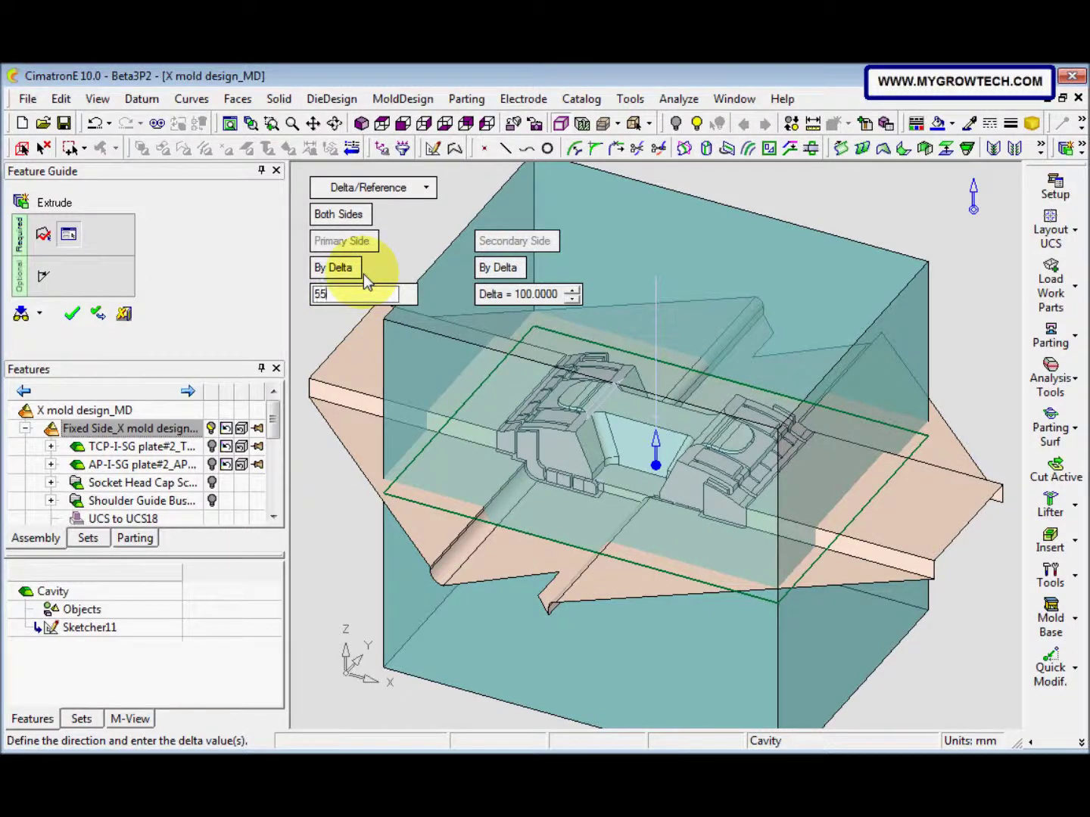
{"action": "type", "text": "55"}
{"action": "key", "text": "Return"}
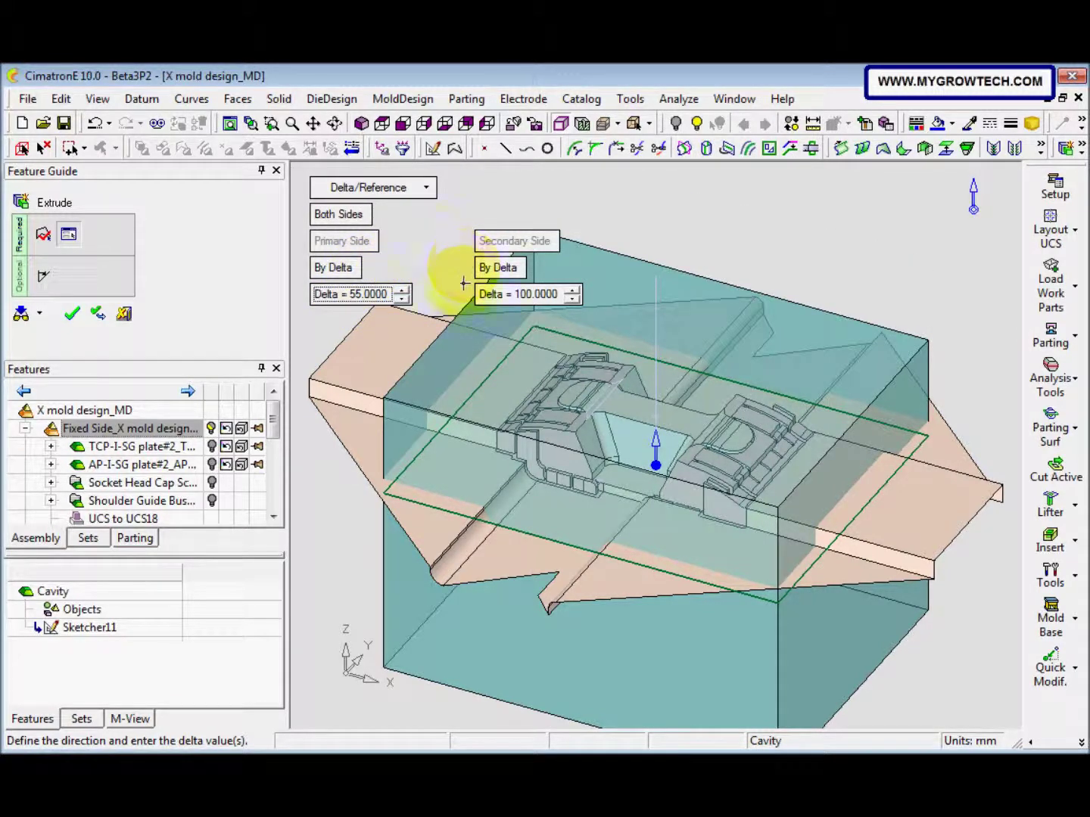
{"action": "scroll", "coordinate": [522, 374], "scroll_direction": "down", "scroll_amount": 3}
{"action": "middle_click_drag", "start_coordinate": [559, 388], "coordinate": [598, 437], "text": "ctrl"}
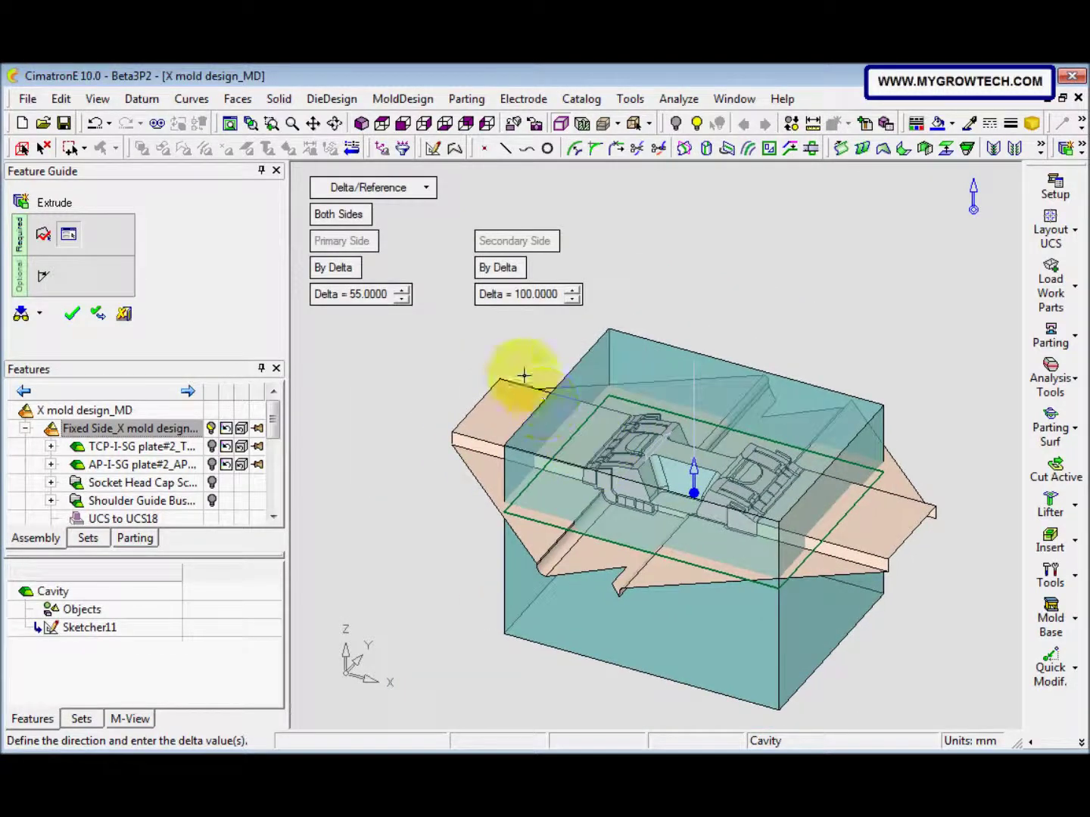
Apply the extrusion with both sides defined by delta, 55 mm on the primary side and 100 mm on the secondary side.
{"action": "left_click", "coordinate": [337, 273]}
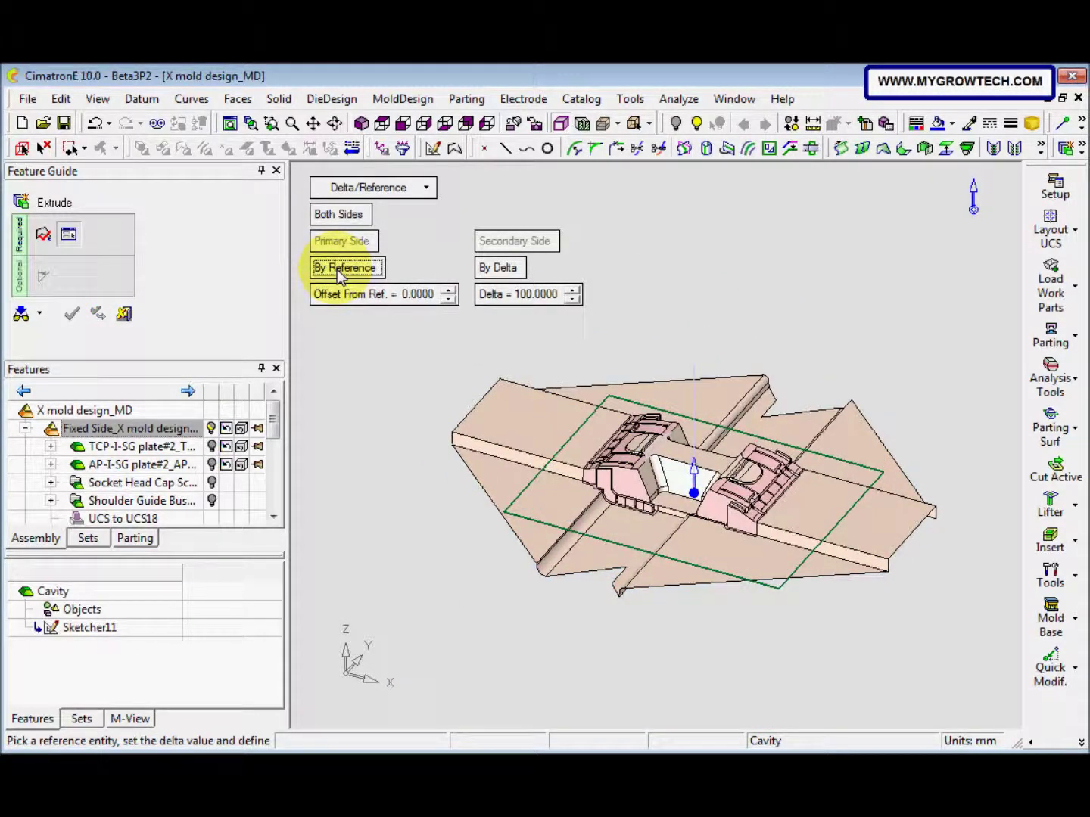
{"action": "left_click", "coordinate": [340, 269]}
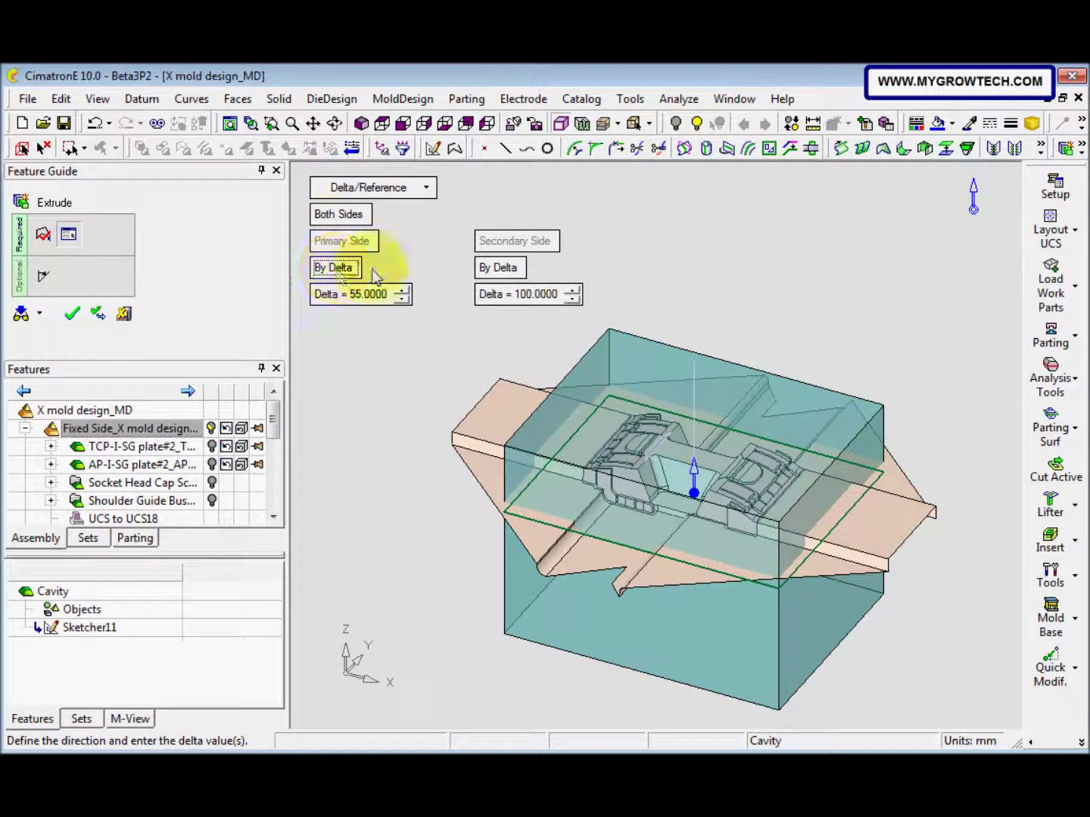
{"action": "left_click", "coordinate": [497, 269]}
{"action": "left_click", "coordinate": [496, 271]}
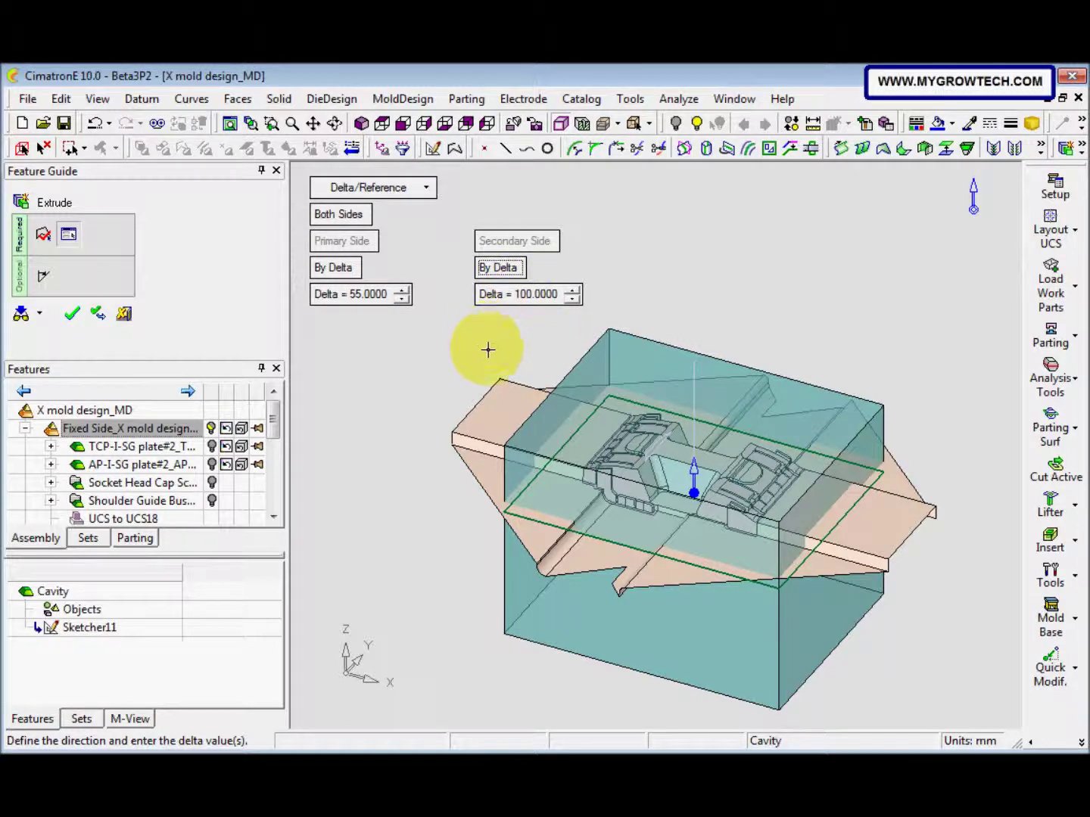
{"action": "right_click", "coordinate": [460, 373]}
{"action": "left_click", "coordinate": [460, 373]}
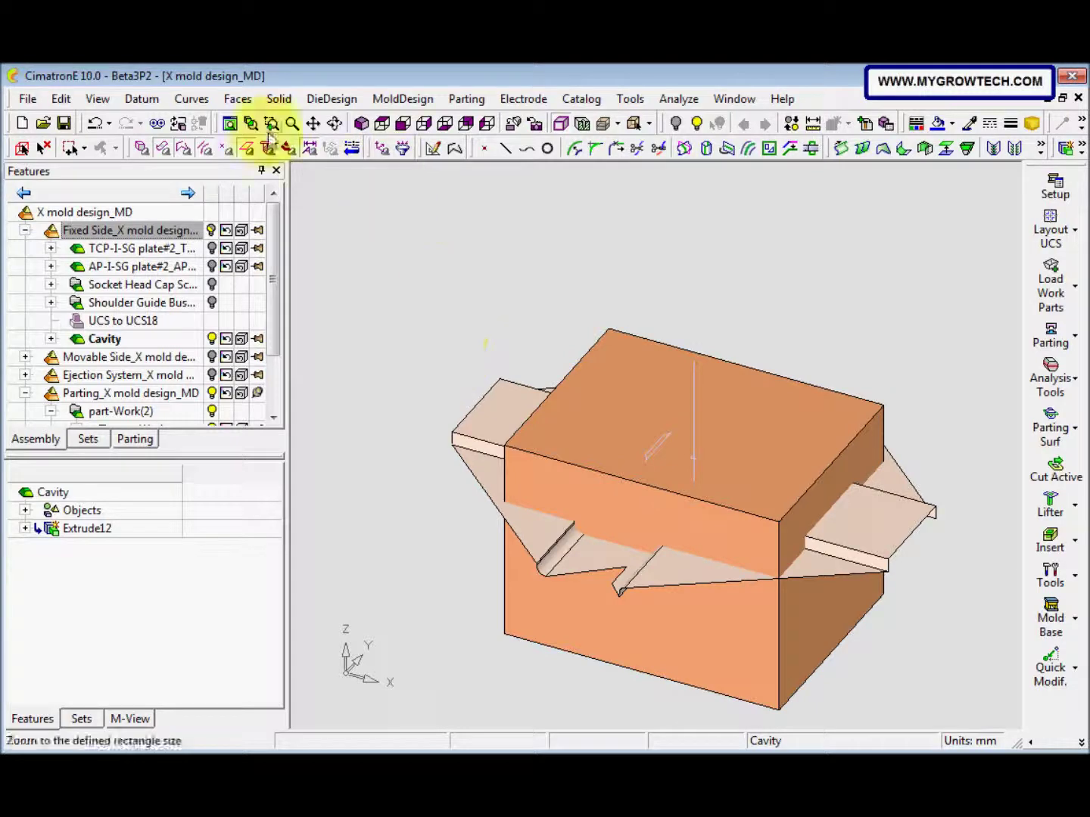
Cut the extruded block with the parting surface, keeping the cutting object and retaining the portion of the block above the surface.
{"action": "left_click", "coordinate": [277, 100]}
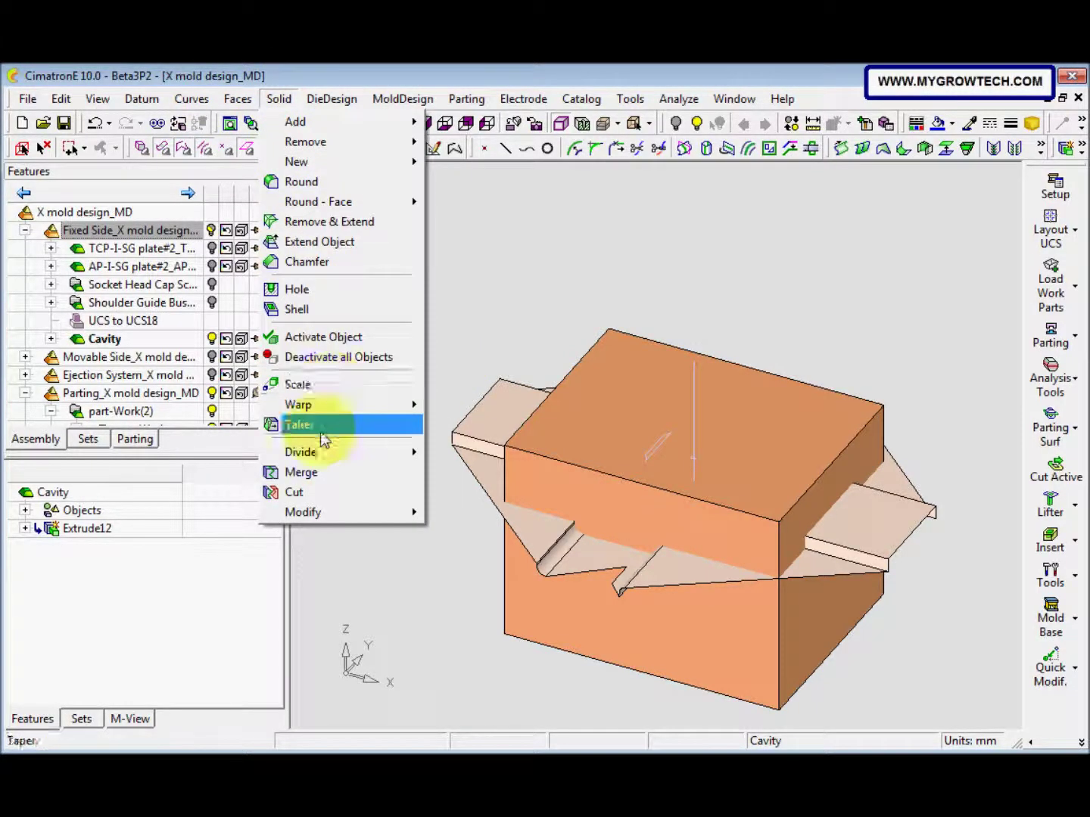
{"action": "left_click", "coordinate": [299, 494]}
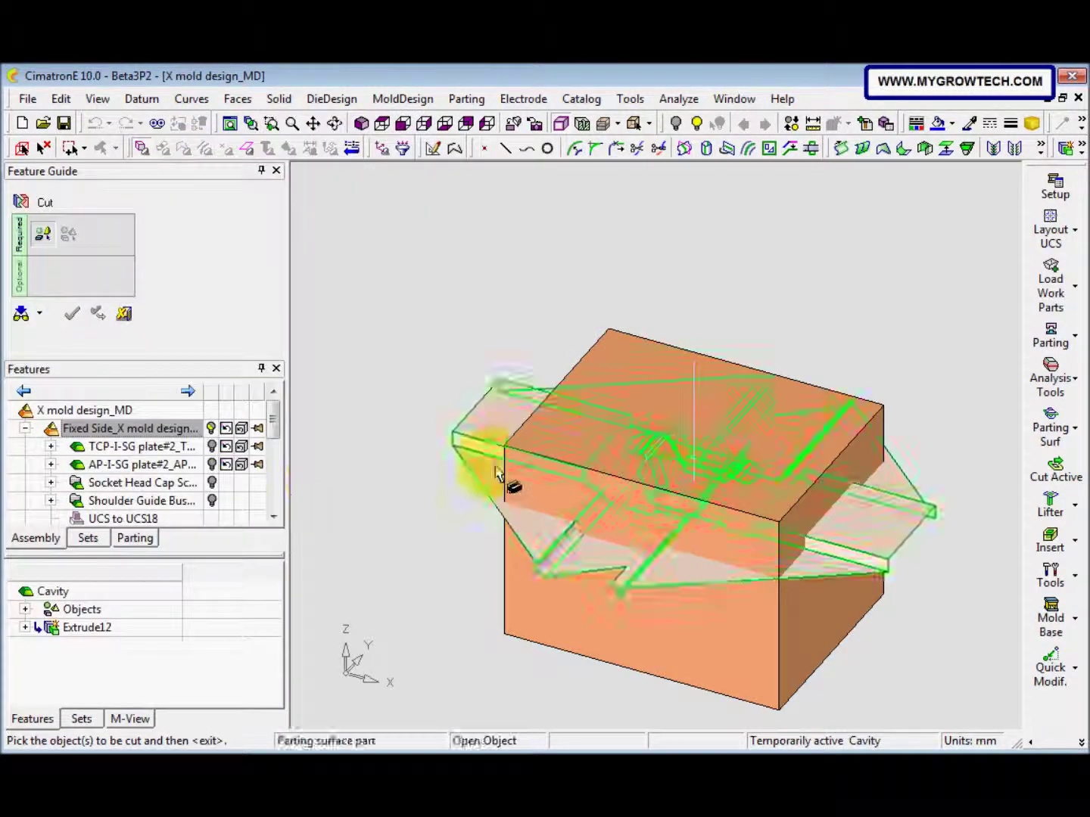
{"action": "left_click", "coordinate": [541, 465]}
{"action": "left_click", "coordinate": [504, 377]}
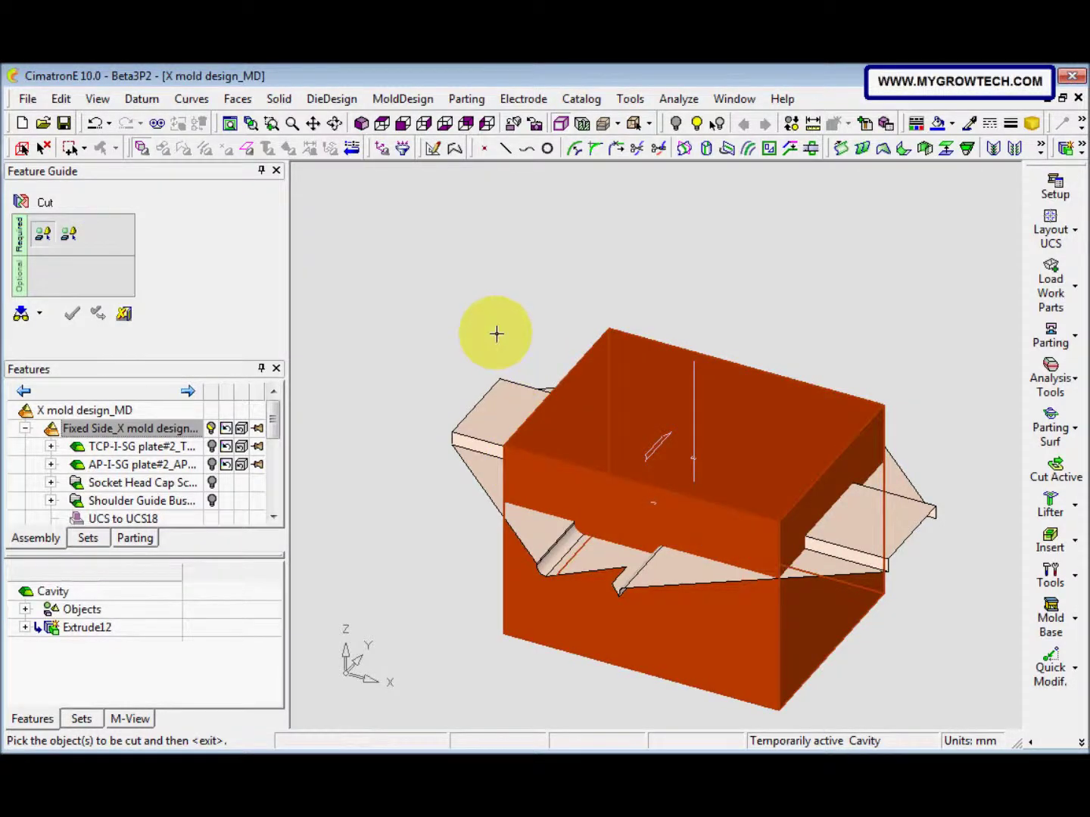
{"action": "middle_click", "coordinate": [494, 333]}
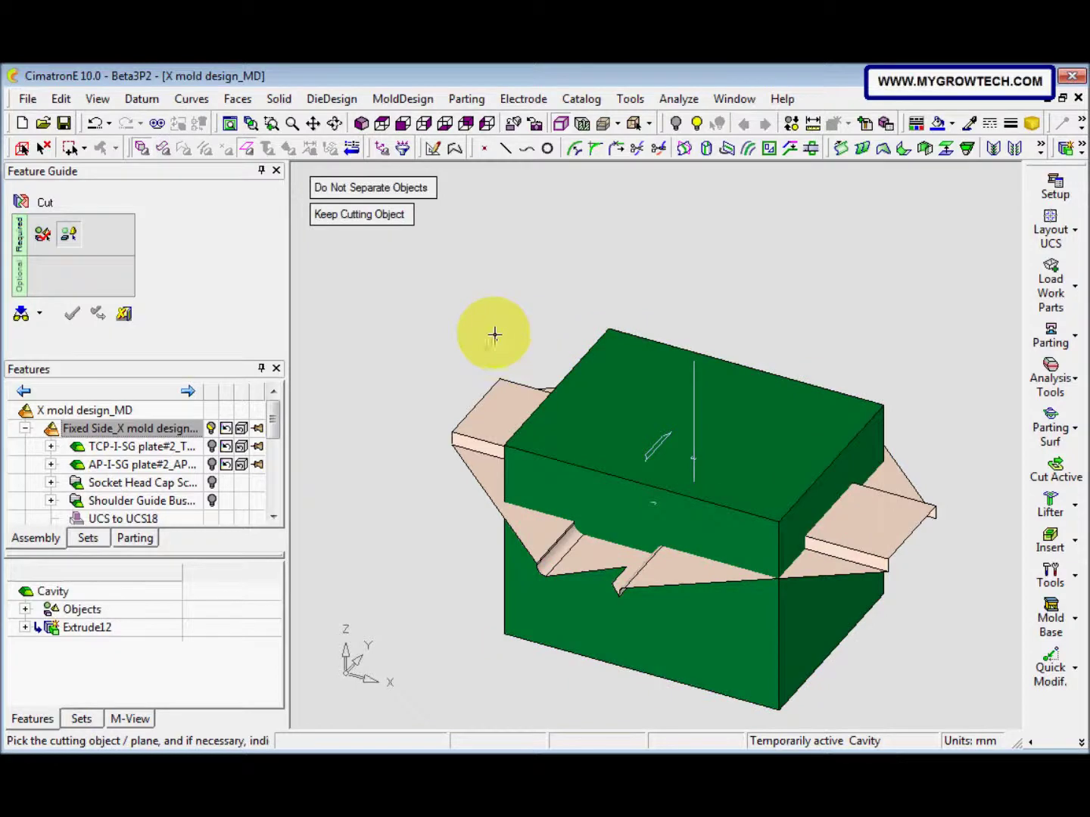
{"action": "left_click", "coordinate": [502, 402]}
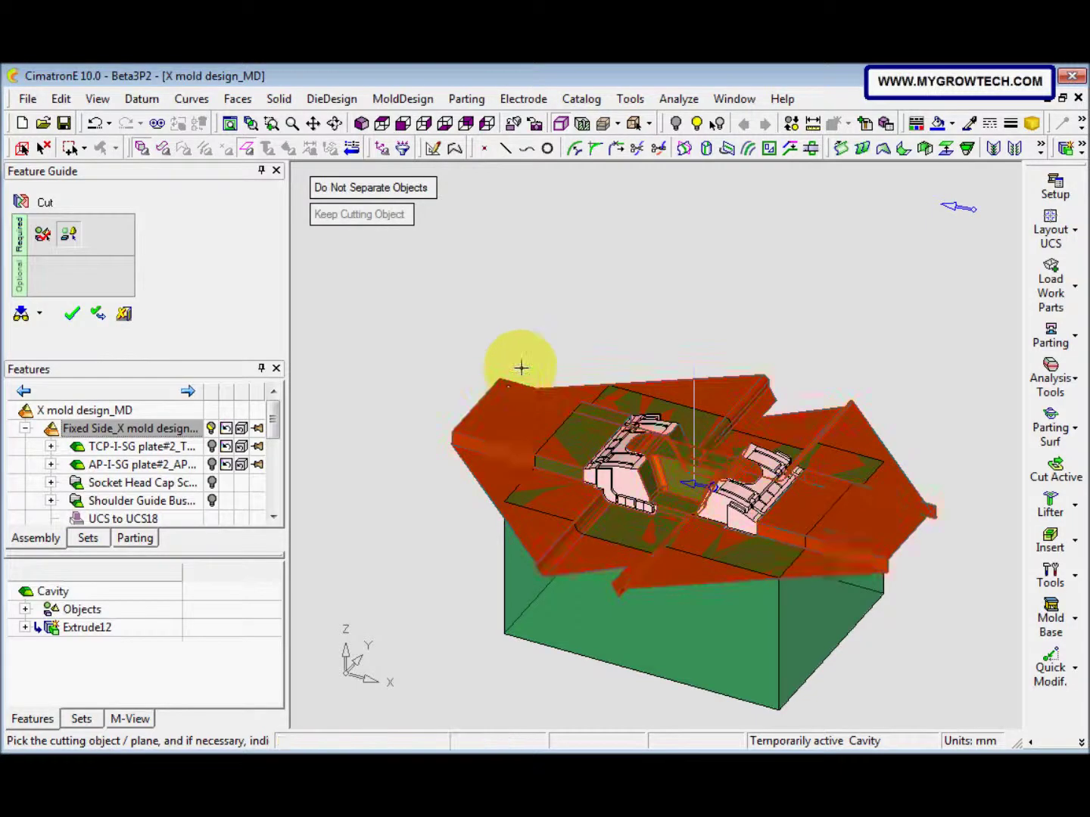
{"action": "left_click", "coordinate": [943, 206]}
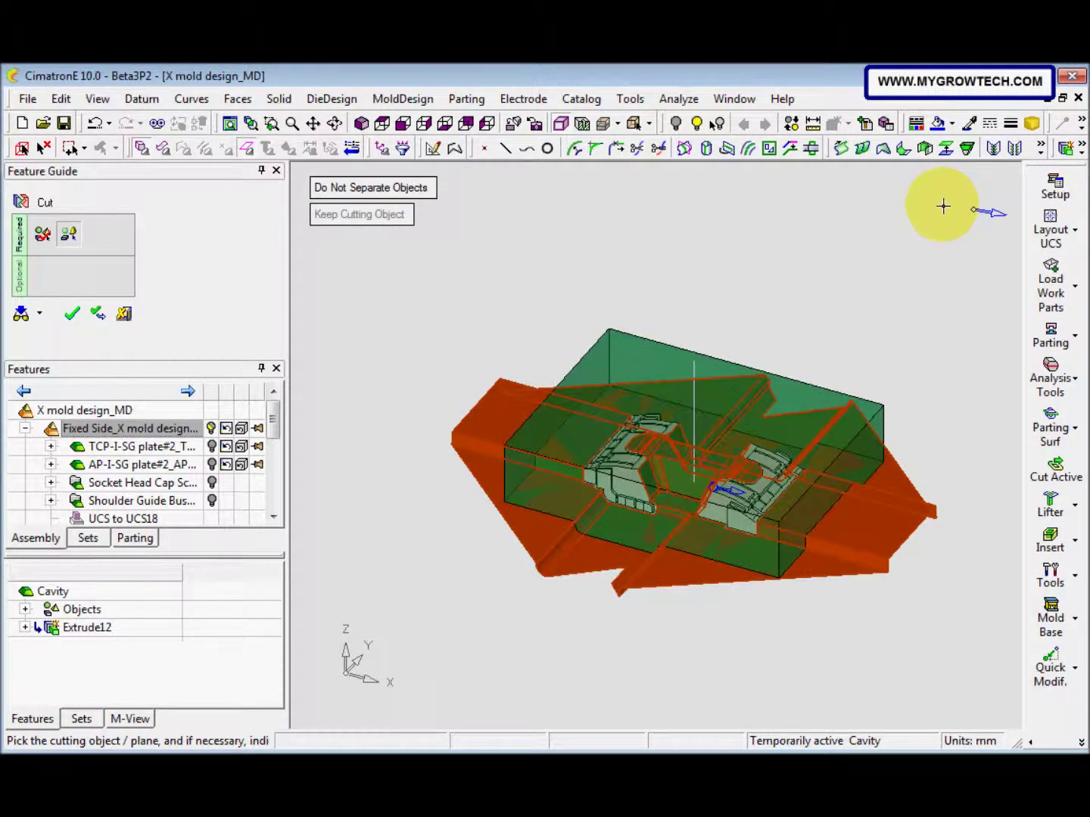
{"action": "right_click", "coordinate": [493, 313]}
{"action": "left_click", "coordinate": [492, 315]}
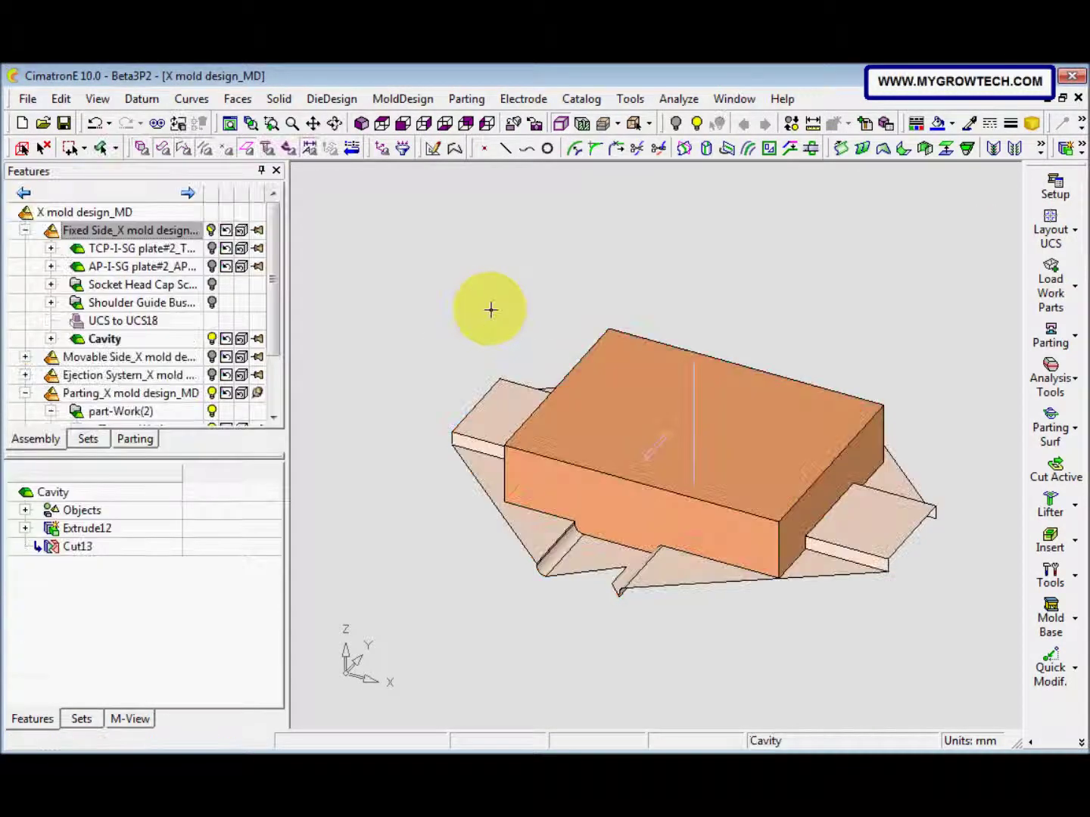
Hide the Parting surface part to expose the underside of the cavity block, and display the mold's parting structure.
{"action": "middle_click_drag", "start_coordinate": [561, 542], "coordinate": [519, 453]}
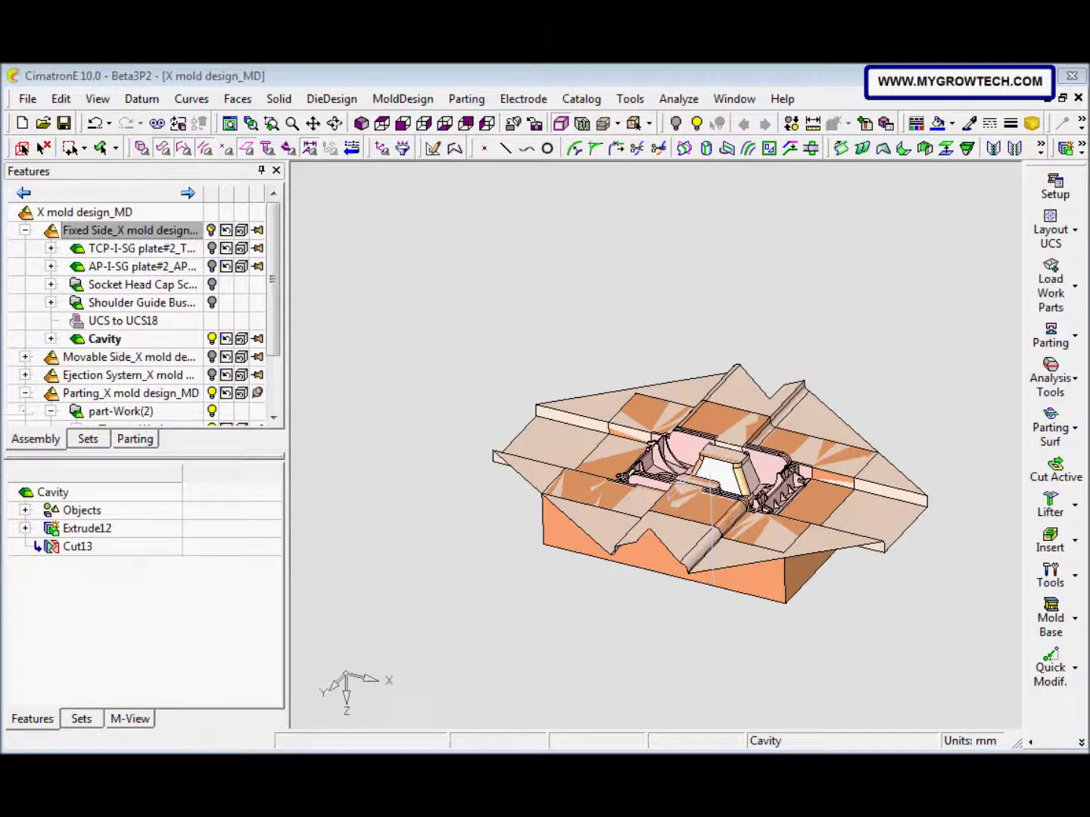
{"action": "left_click_drag", "start_coordinate": [272, 336], "coordinate": [272, 383]}
{"action": "left_click", "coordinate": [212, 394]}
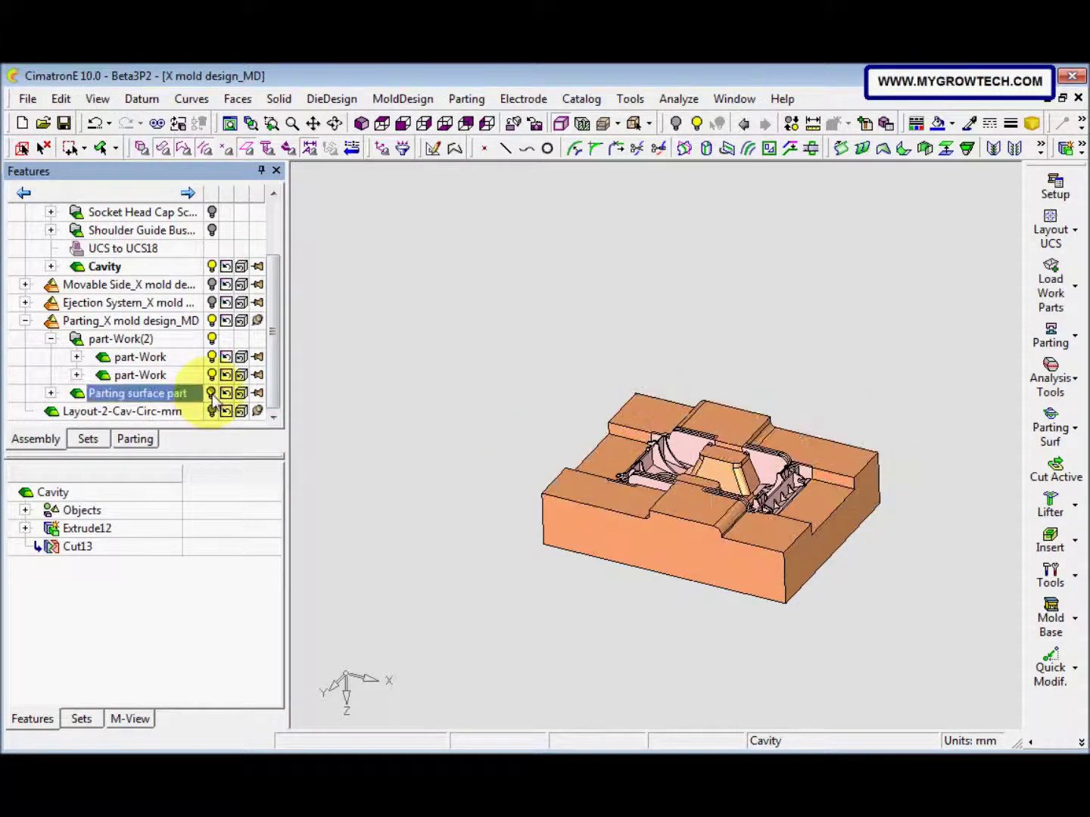
{"action": "left_click", "coordinate": [145, 441]}
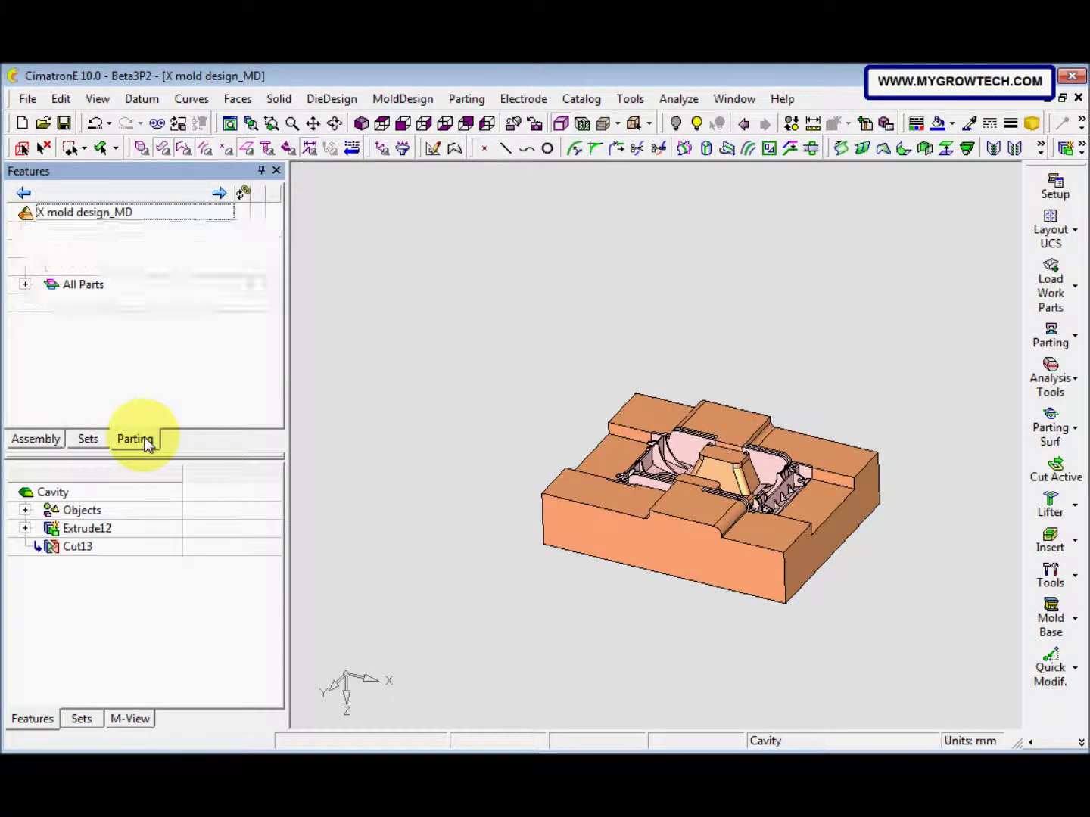
Show the Split-01 faces and hide the Split-02 faces of the work parts in the mold's parting structure.
{"action": "left_click", "coordinate": [52, 250]}
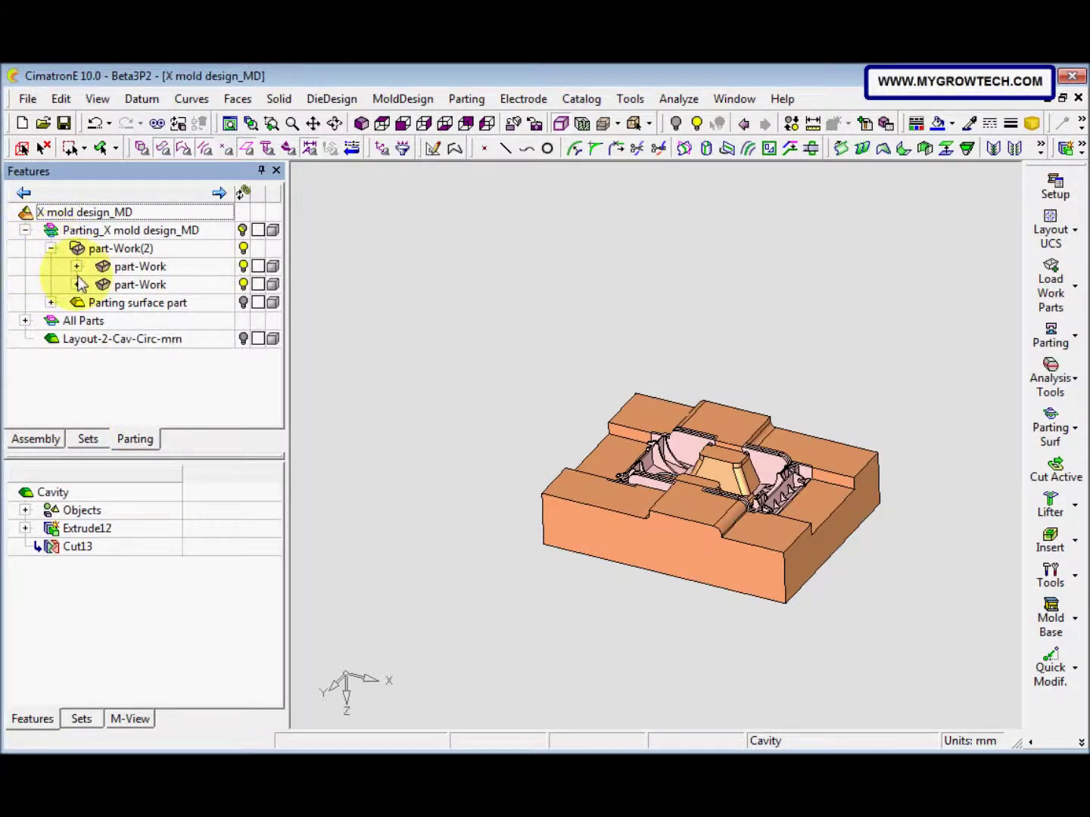
{"action": "left_click", "coordinate": [77, 267]}
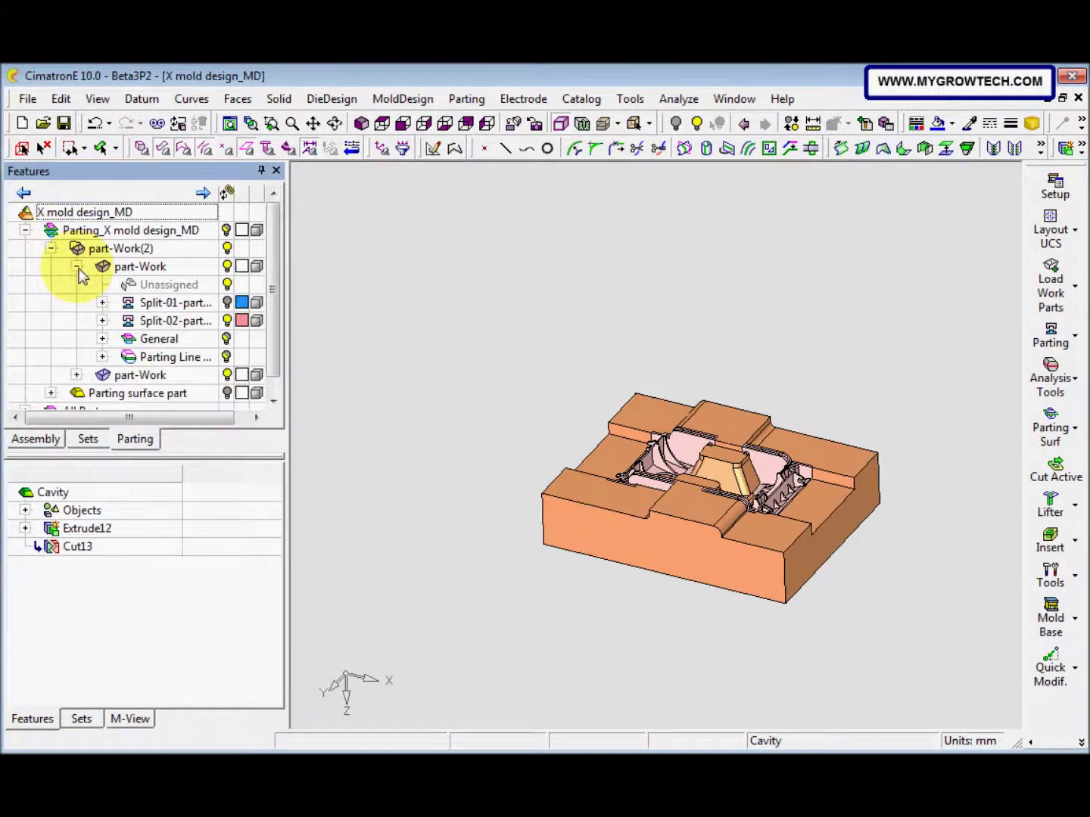
{"action": "left_click", "coordinate": [227, 304]}
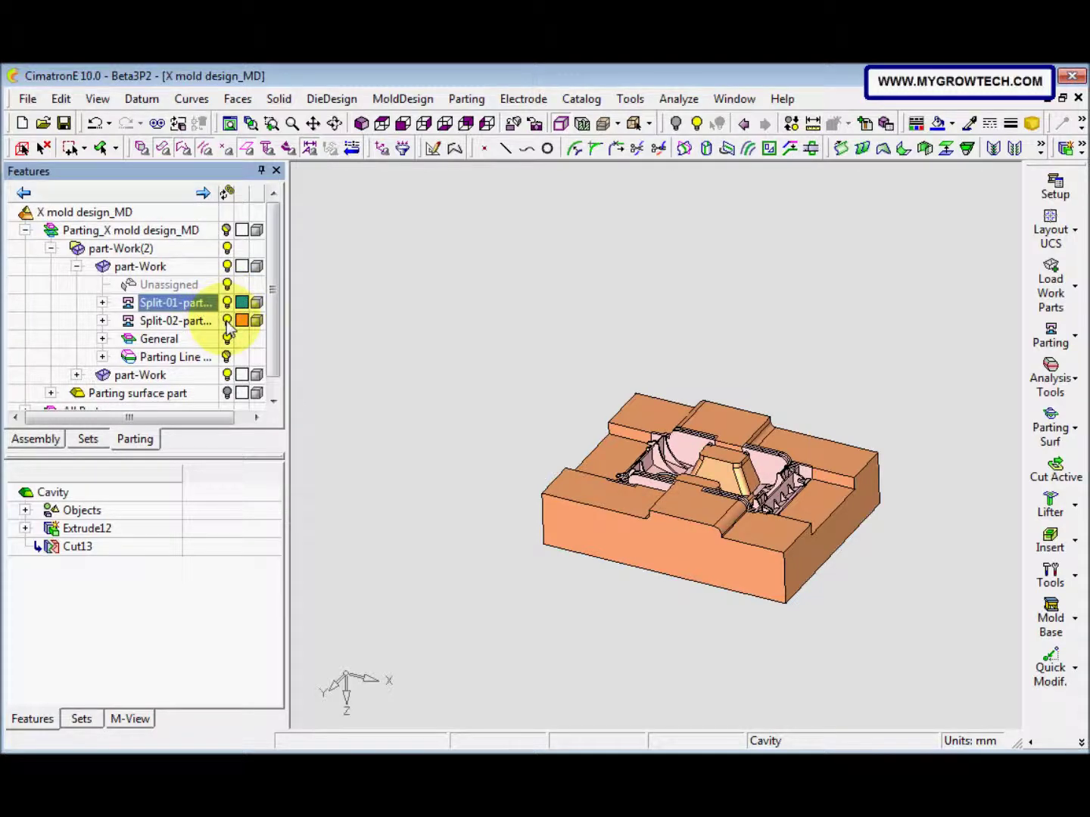
{"action": "left_click", "coordinate": [228, 326]}
{"action": "middle_click_drag", "start_coordinate": [625, 549], "coordinate": [783, 404]}
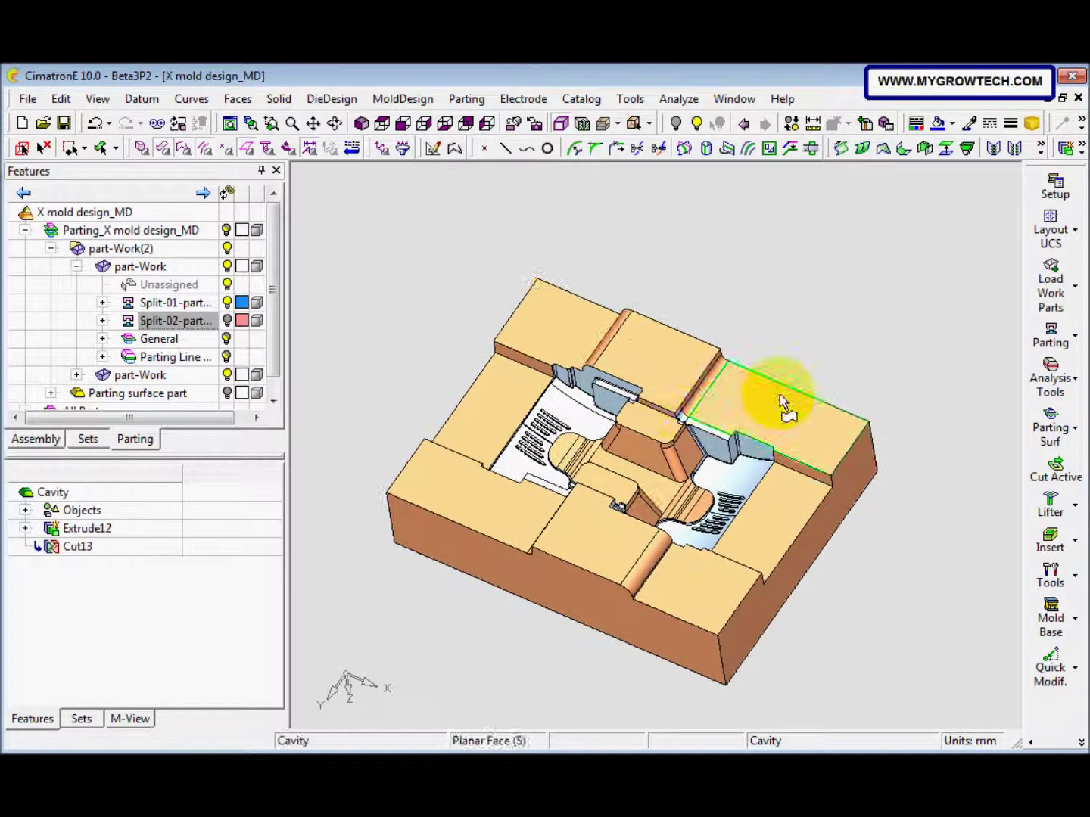
Start a Cut Active with the cavity block as target and the Split-01 faces of both work parts as parting faces.
{"action": "left_click", "coordinate": [1040, 478]}
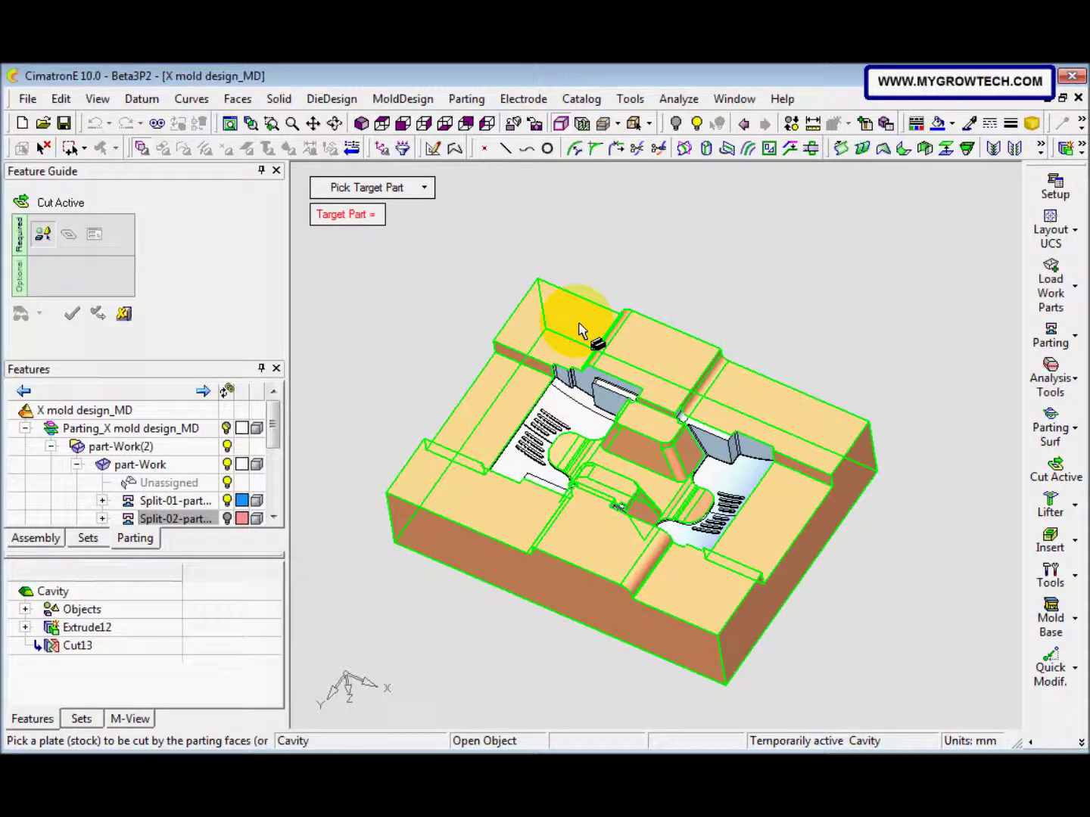
{"action": "left_click", "coordinate": [579, 331]}
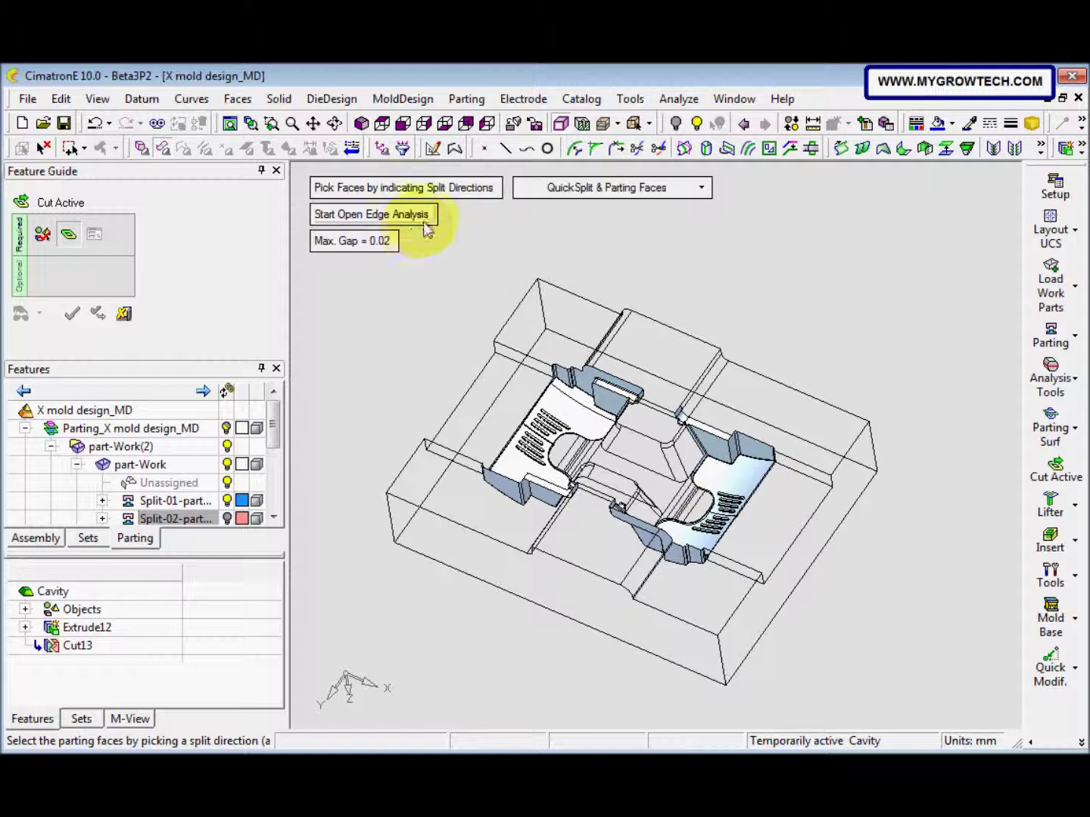
{"action": "left_click", "coordinate": [561, 416]}
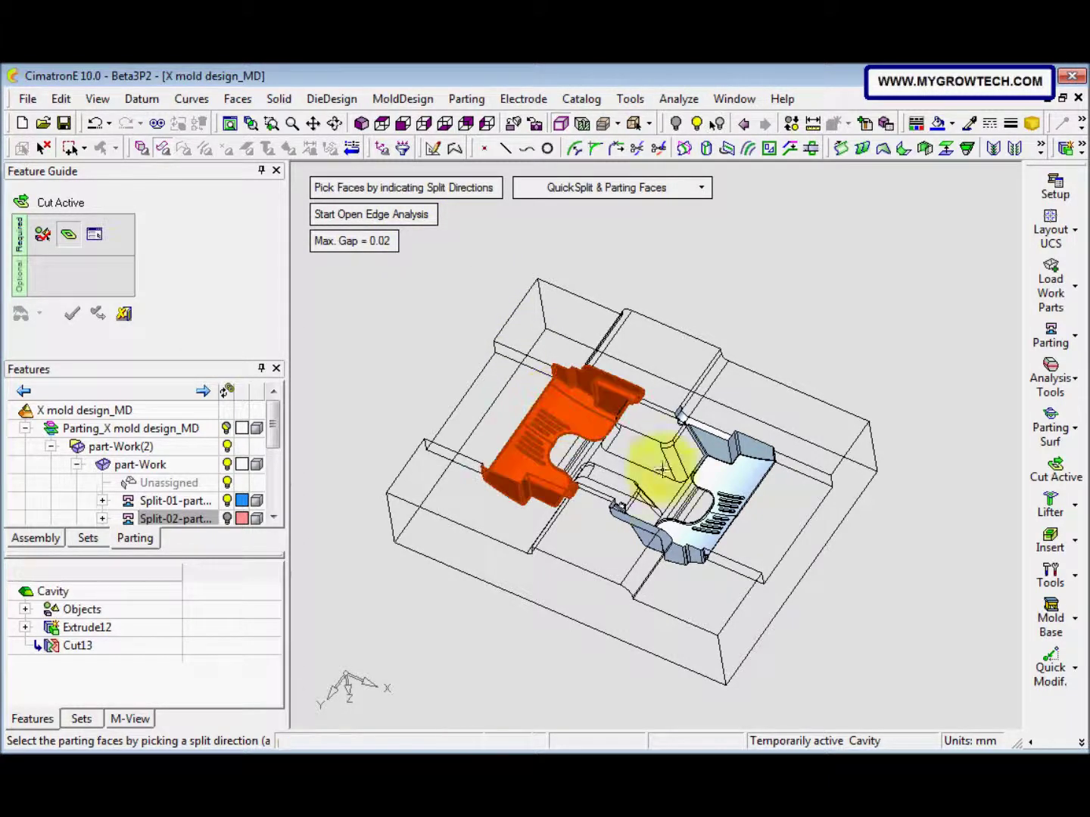
{"action": "left_click", "coordinate": [727, 495]}
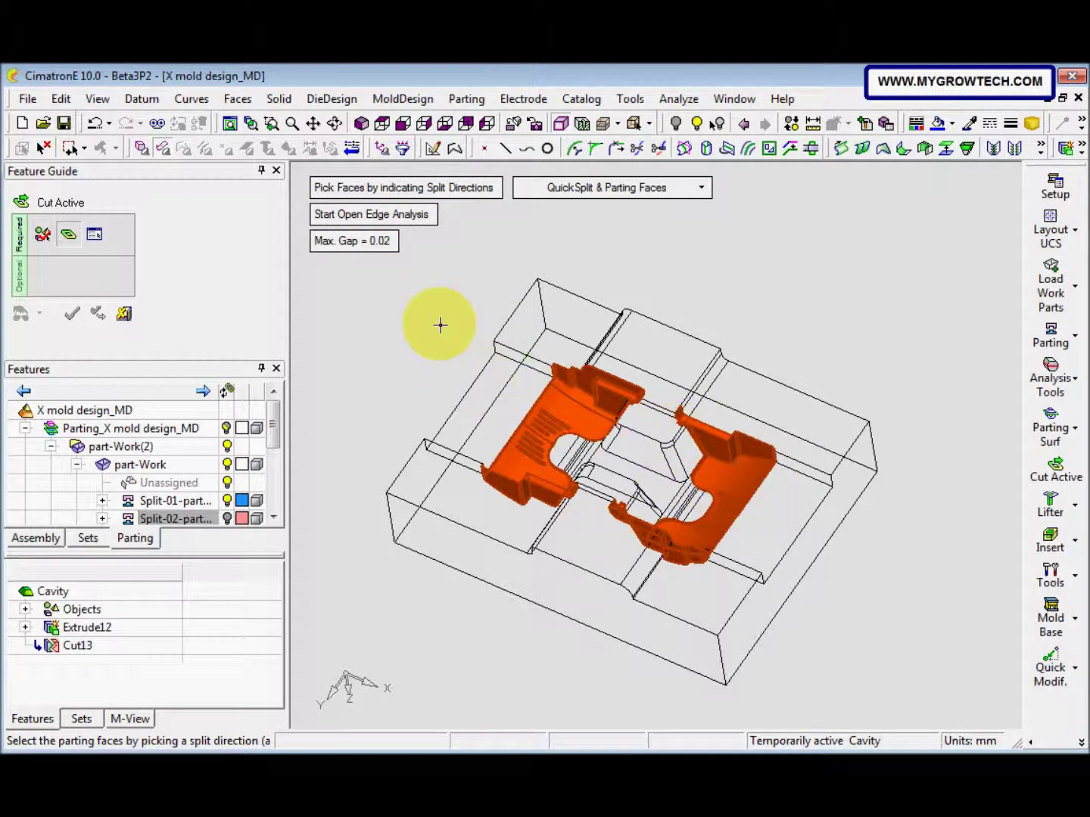
{"action": "middle_click", "coordinate": [440, 323]}
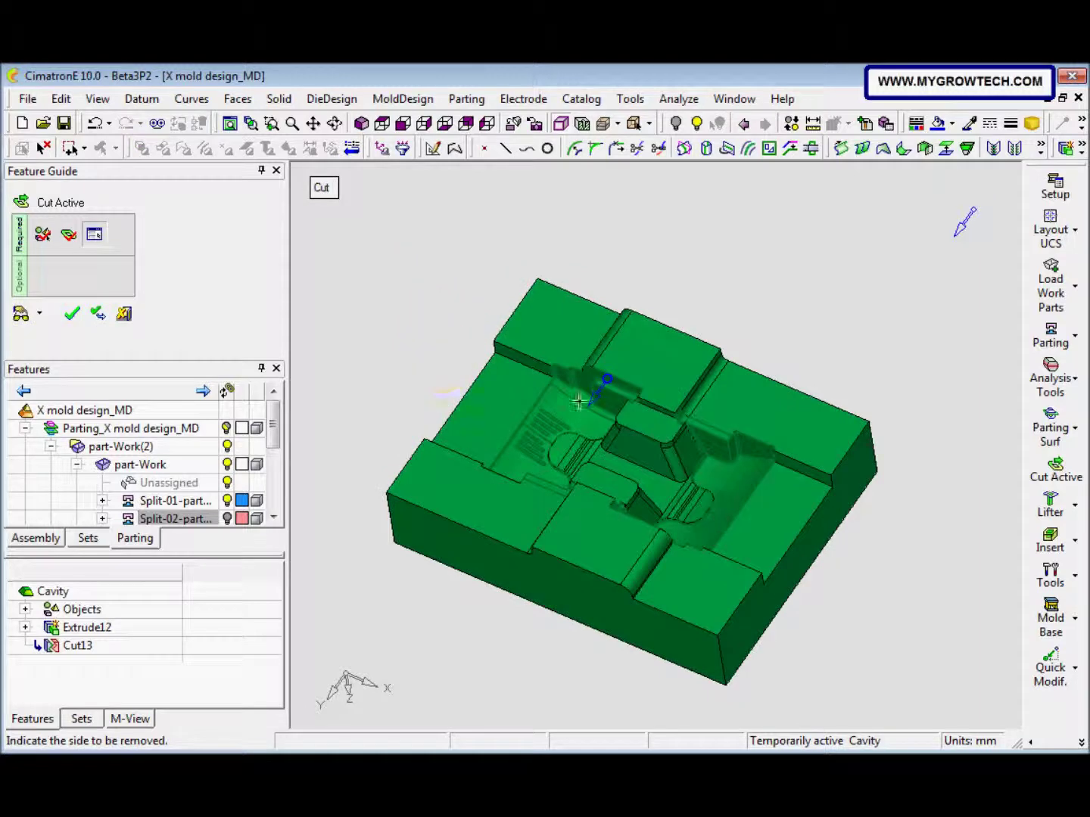
Switch the Cut Active mode from Cut to Import and apply it to the cavity block.
{"action": "left_click", "coordinate": [324, 188]}
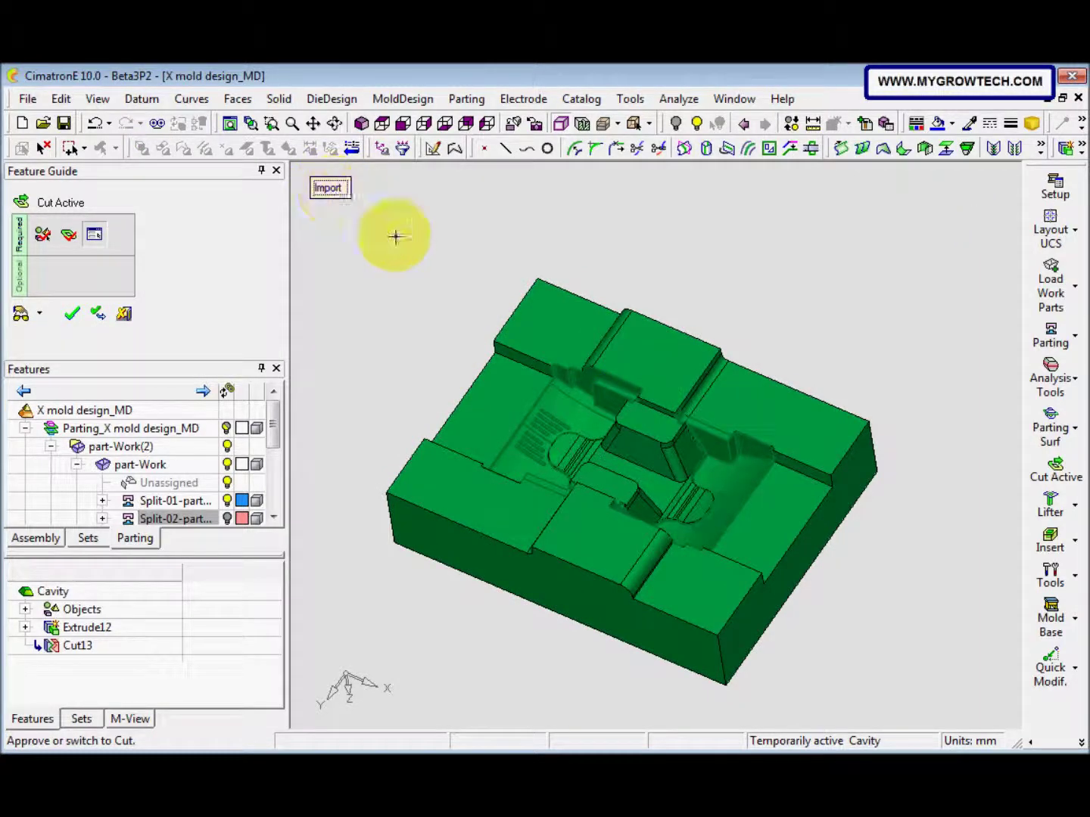
{"action": "mouse_move", "coordinate": [511, 366]}
{"action": "middle_mouse_down"}
{"action": "mouse_move", "coordinate": [506, 379]}
{"action": "mouse_move", "coordinate": [524, 353]}
{"action": "middle_mouse_up"}
{"action": "middle_click", "coordinate": [430, 326]}
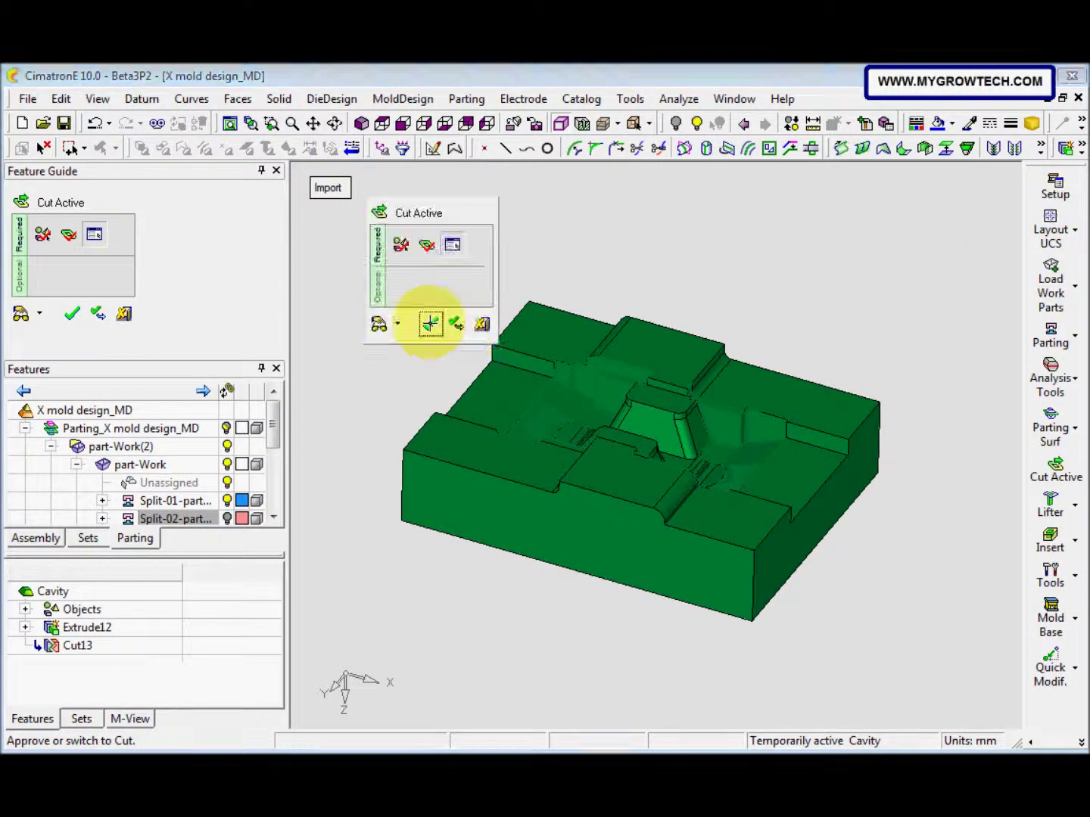
{"action": "left_click", "coordinate": [432, 327]}
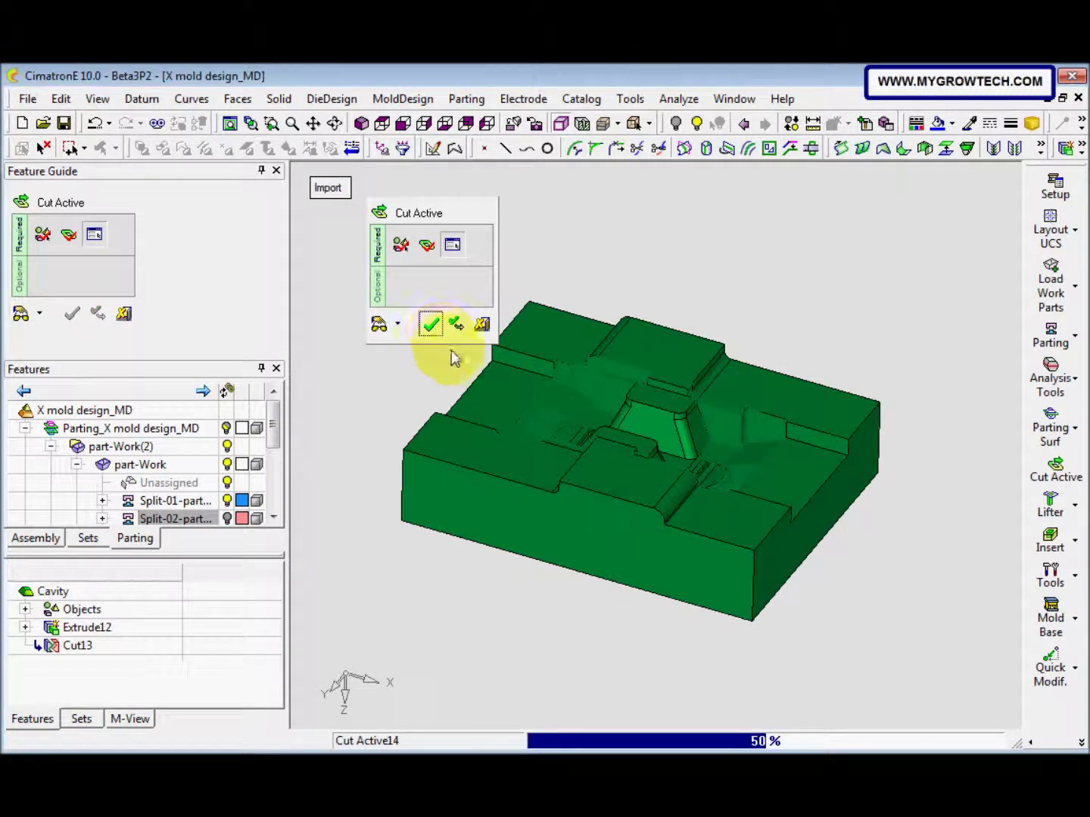
{"action": "middle_click_drag", "start_coordinate": [463, 370], "coordinate": [495, 442]}
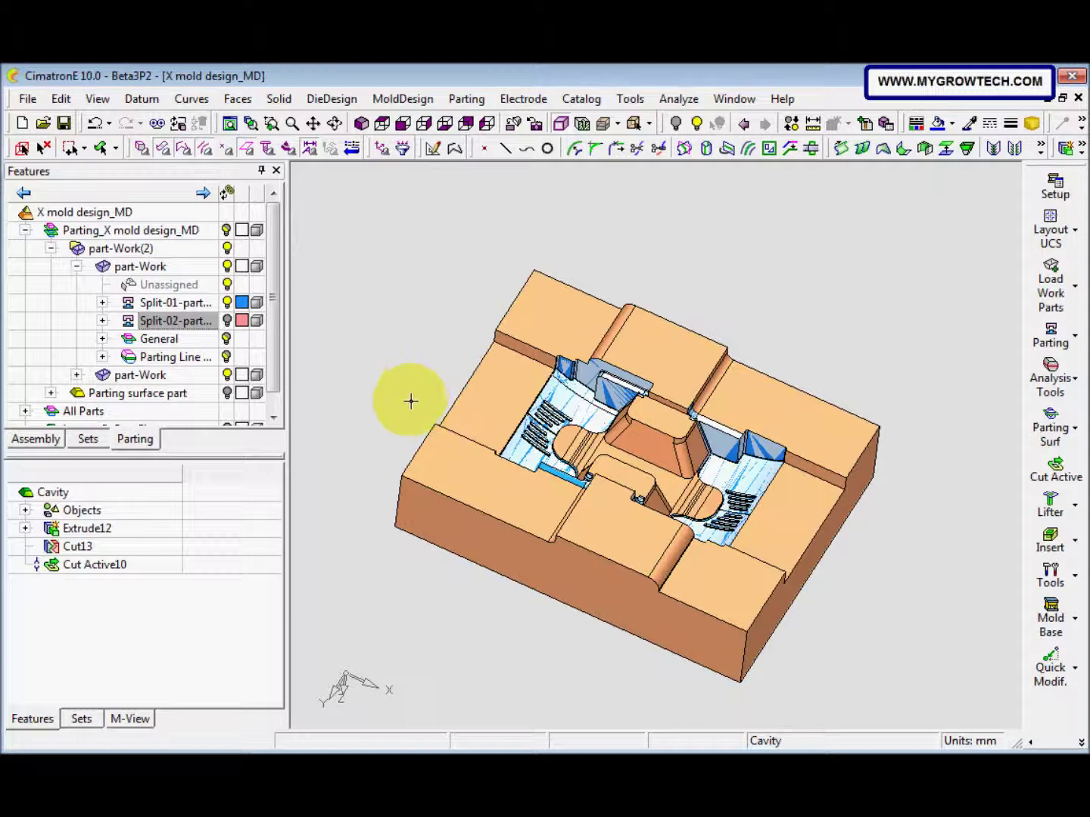
Hide both part-Work parts so only the Cavity part with its imported faces is shown.
{"action": "left_click", "coordinate": [227, 379]}
{"action": "left_click", "coordinate": [42, 438]}
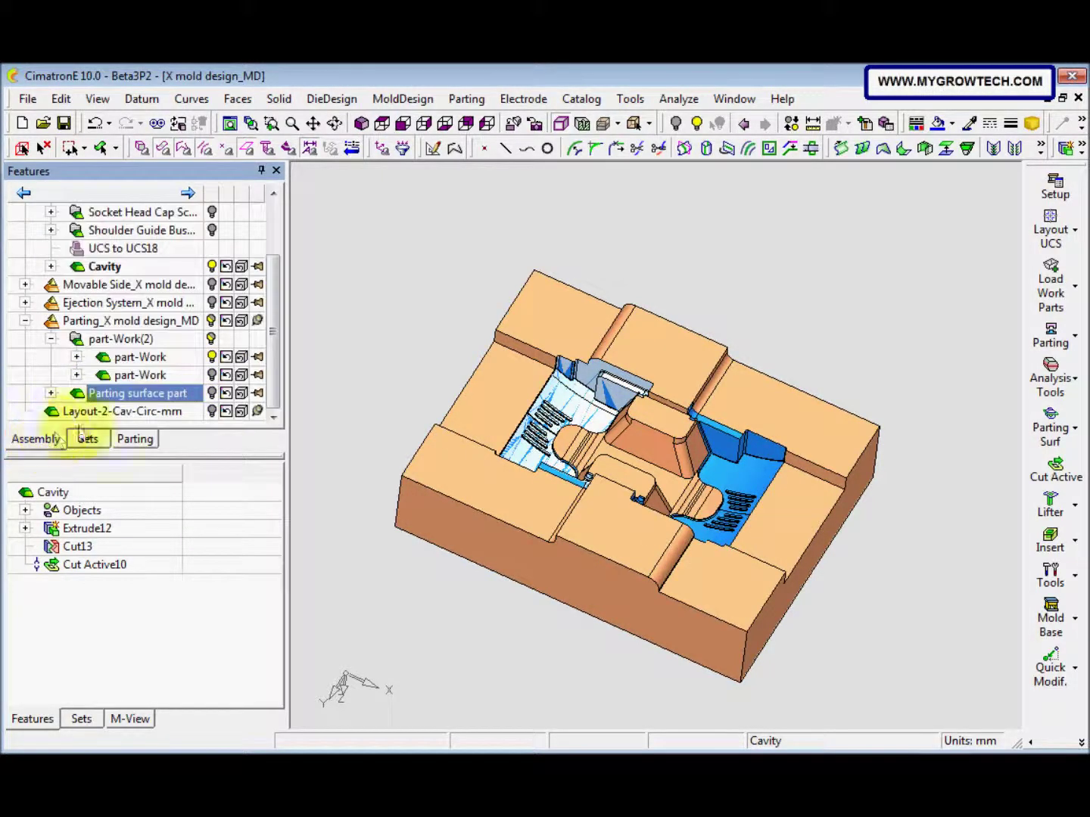
{"action": "middle_click_drag", "start_coordinate": [325, 484], "coordinate": [386, 488]}
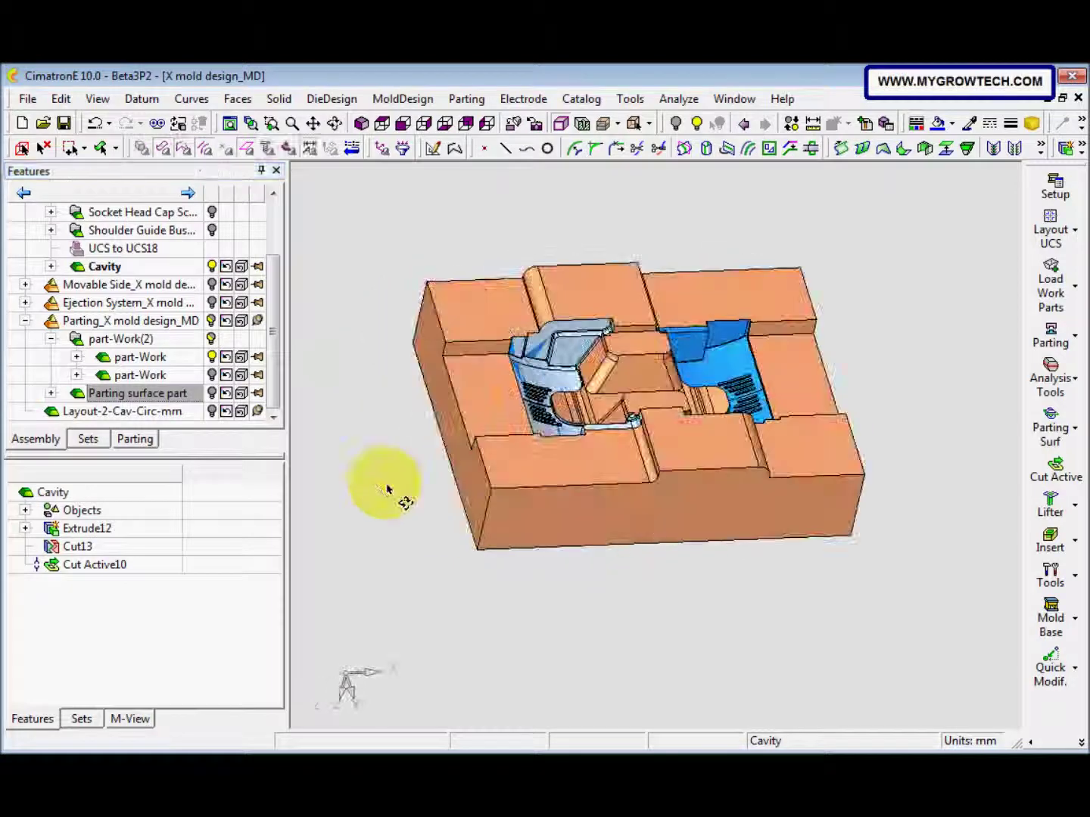
{"action": "left_click", "coordinate": [214, 360]}
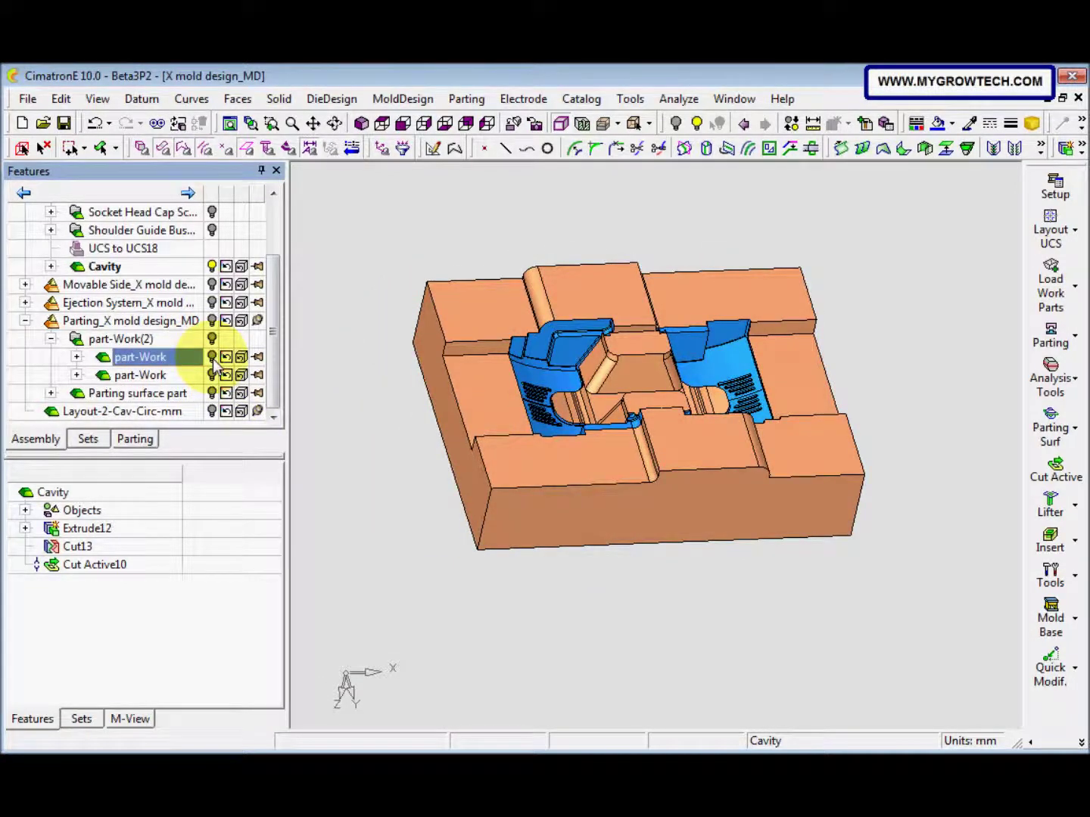
{"action": "middle_click_drag", "start_coordinate": [522, 479], "coordinate": [328, 412]}
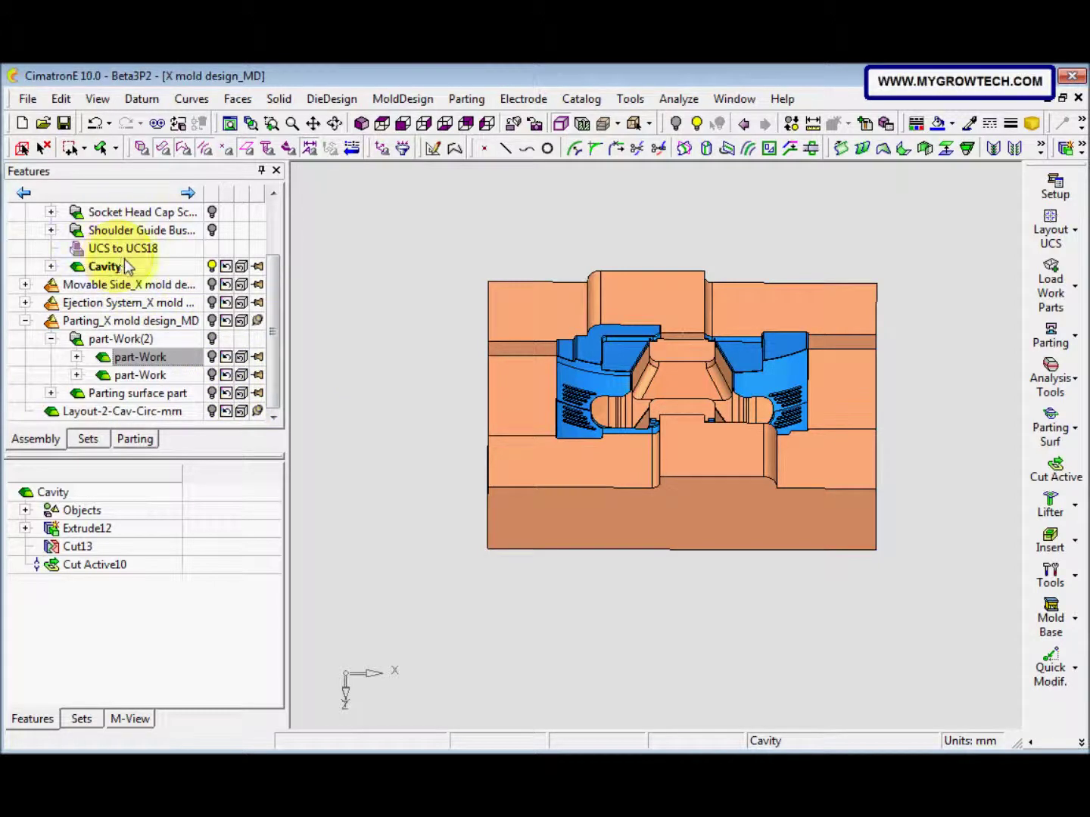
Stitch all faces of the cavity block together using Stitch only with a maximum gap of 0.02.
{"action": "left_click", "coordinate": [237, 99]}
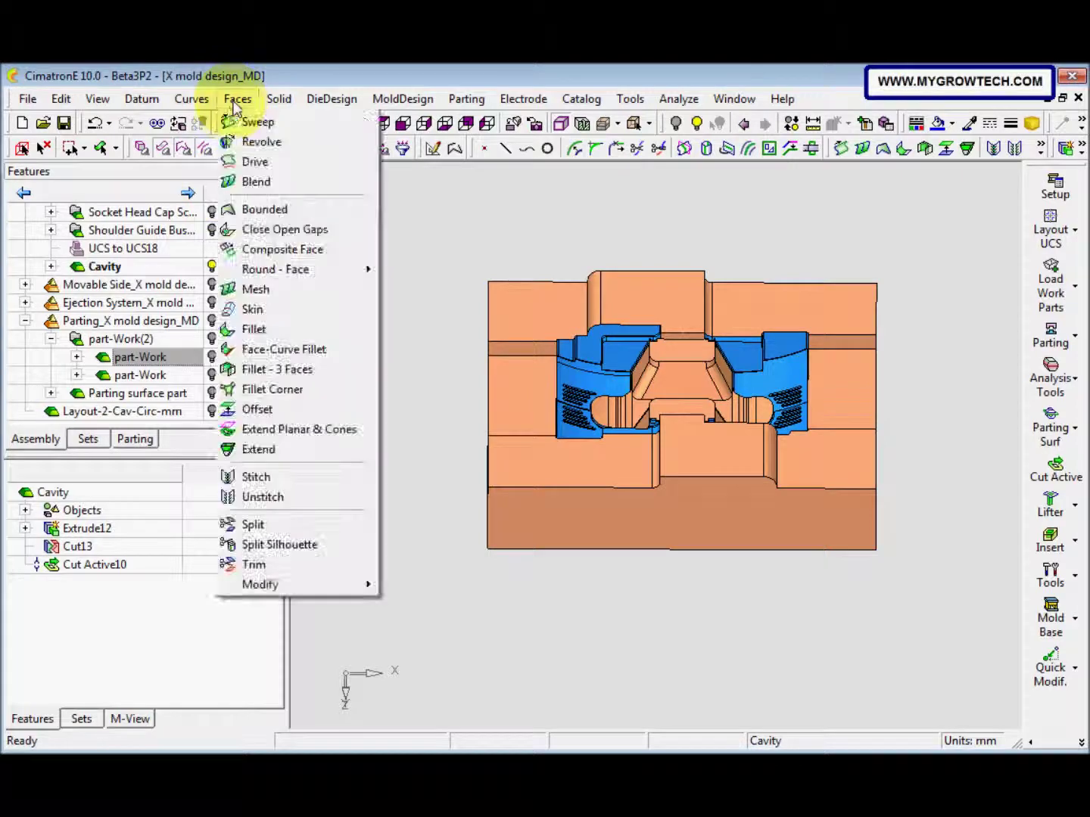
{"action": "left_click", "coordinate": [314, 477]}
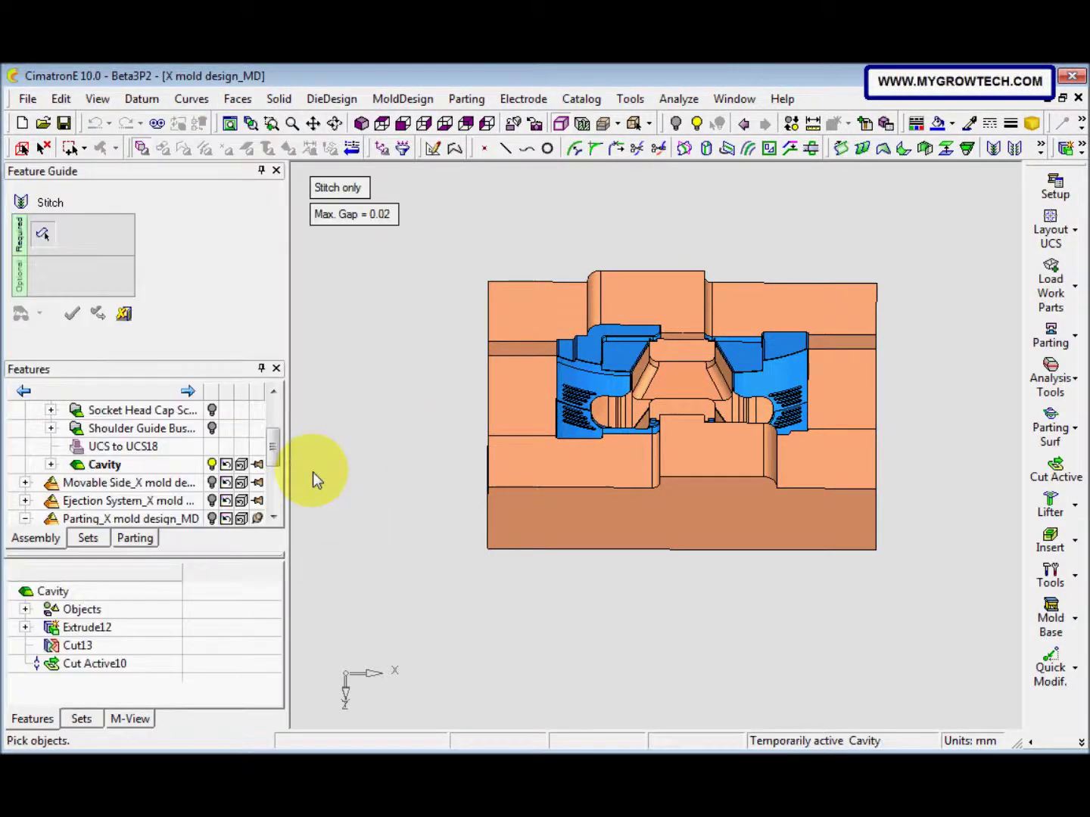
{"action": "left_click_drag", "start_coordinate": [473, 244], "coordinate": [928, 602]}
{"action": "right_click", "coordinate": [691, 597]}
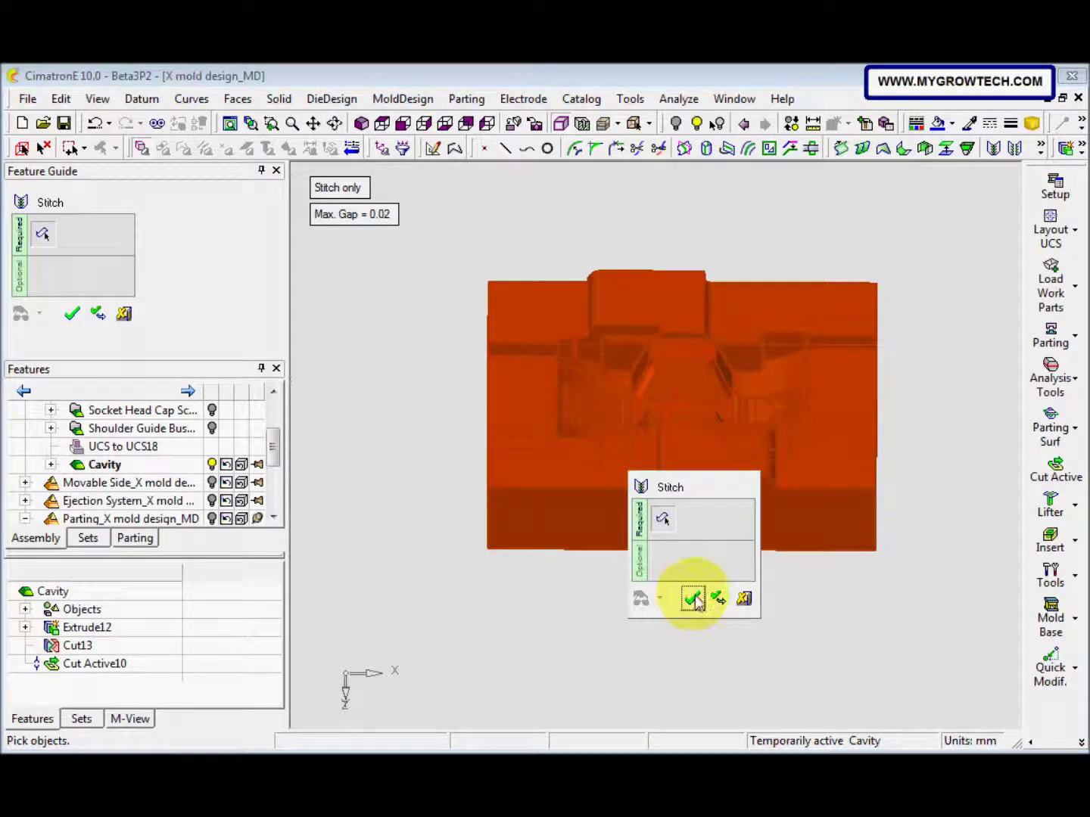
{"action": "left_click", "coordinate": [695, 595]}
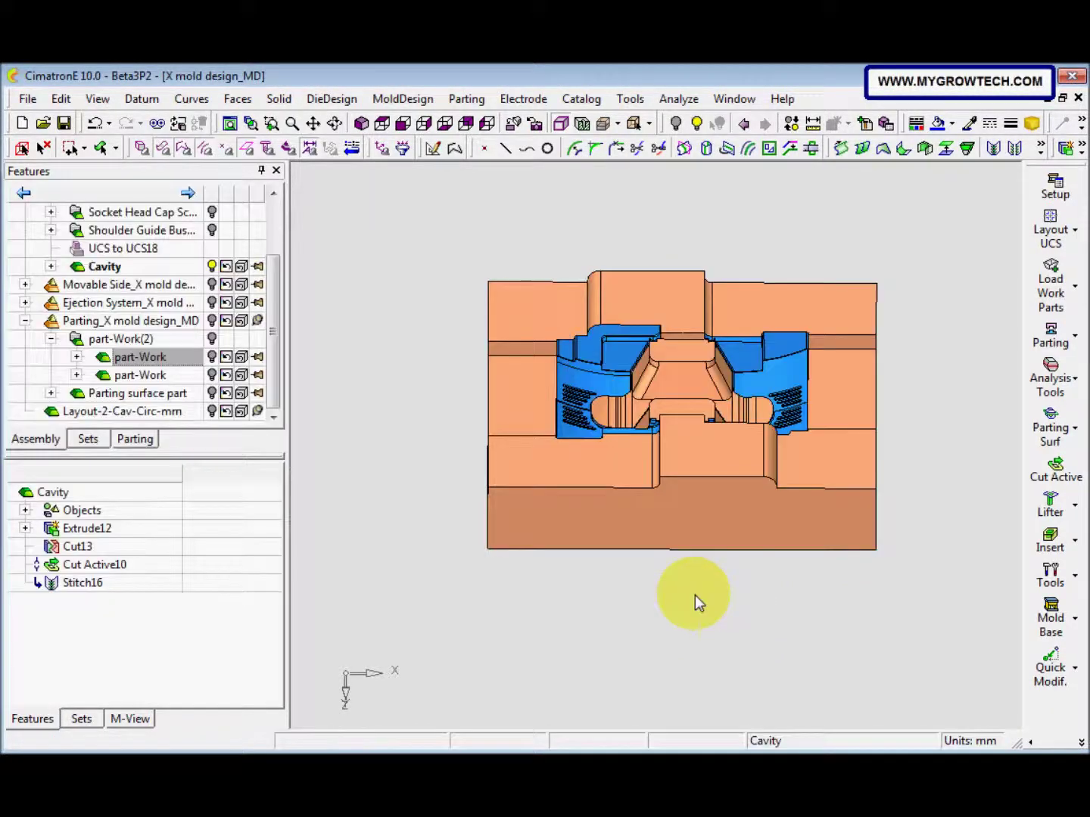
Place a dynamic section through a point on the cavity block's long front edge.
{"action": "left_click", "coordinate": [582, 124]}
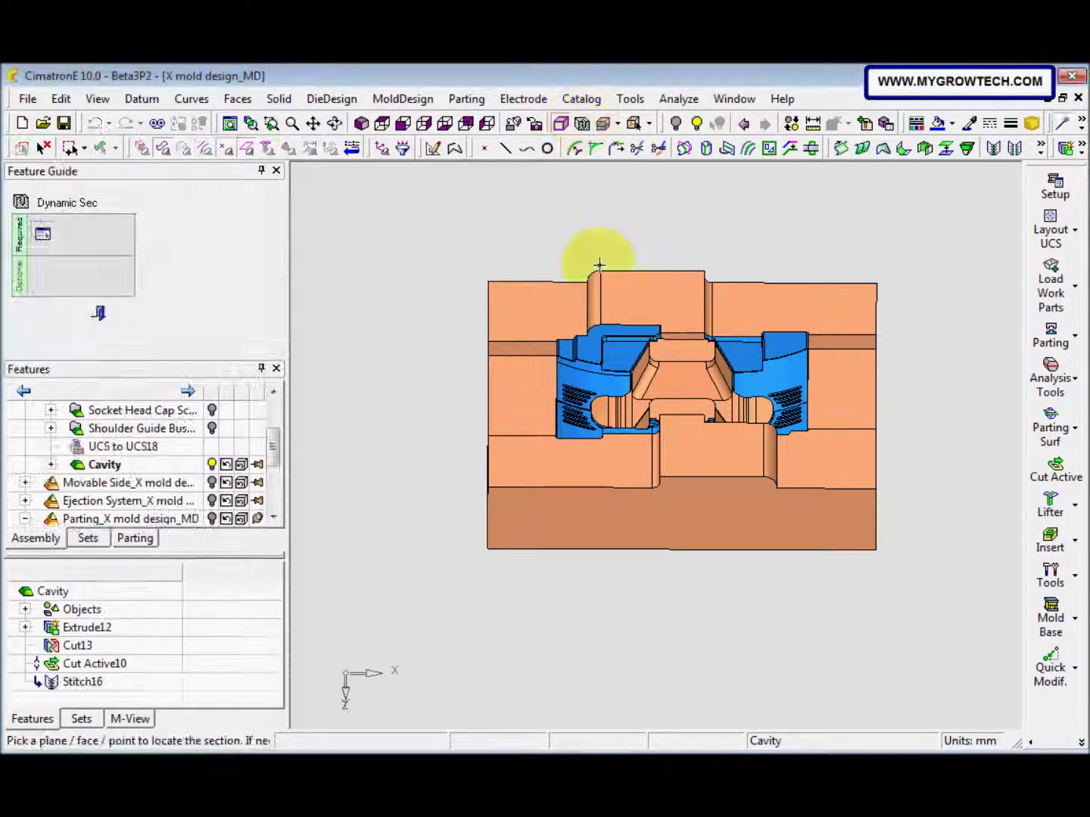
{"action": "left_click", "coordinate": [572, 487]}
{"action": "middle_click_drag", "start_coordinate": [576, 492], "coordinate": [598, 485]}
{"action": "right_click", "coordinate": [576, 495]}
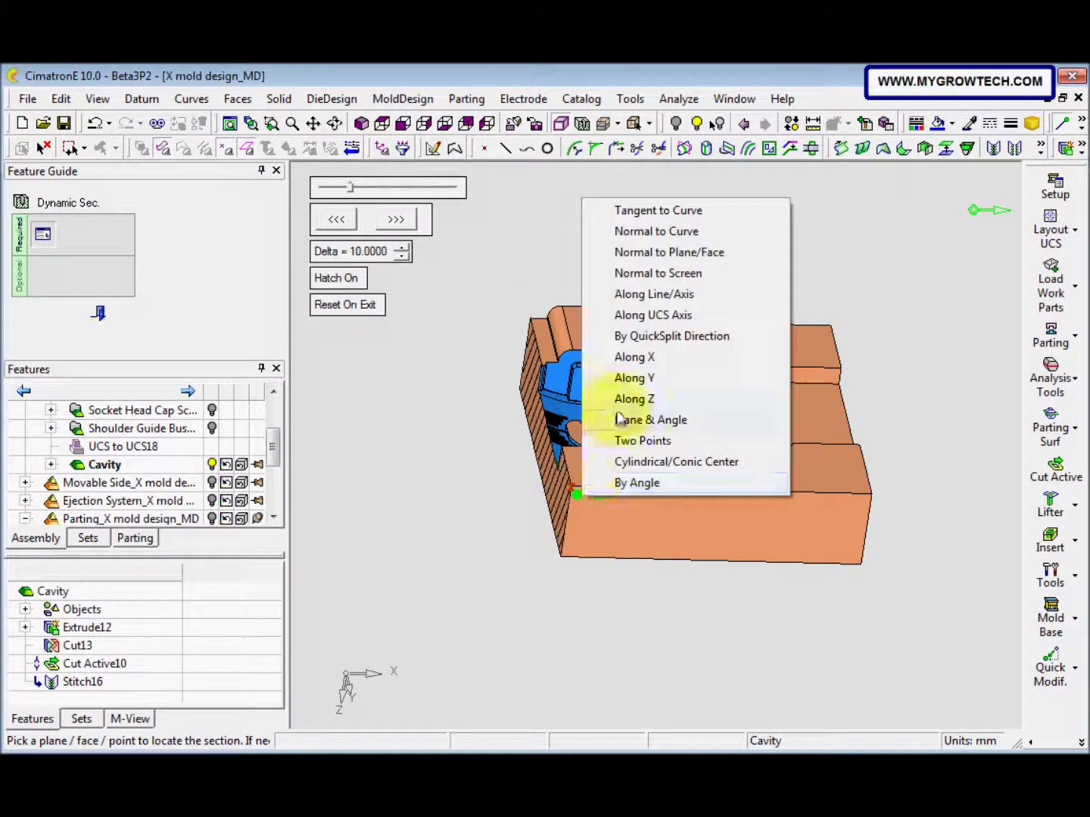
{"action": "left_click", "coordinate": [622, 483]}
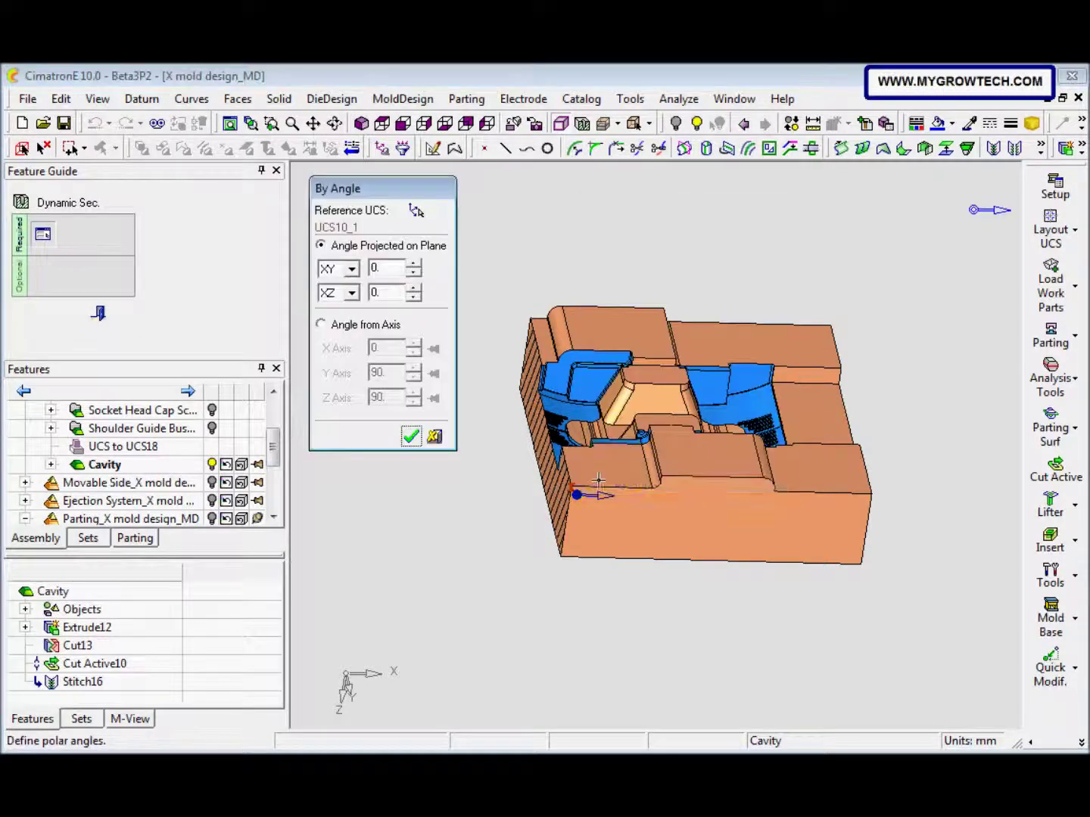
{"action": "left_click", "coordinate": [437, 437]}
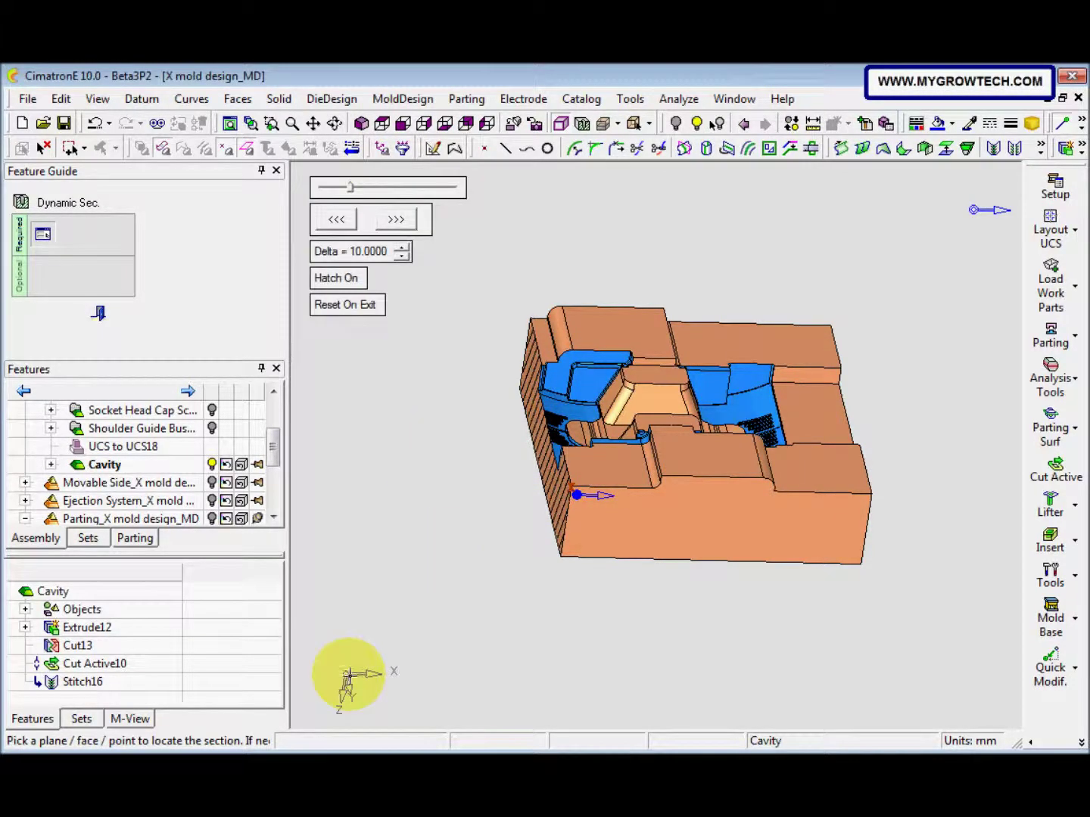
Orient the dynamic section's direction along the Y axis.
{"action": "middle_click_drag", "start_coordinate": [349, 674], "coordinate": [318, 657]}
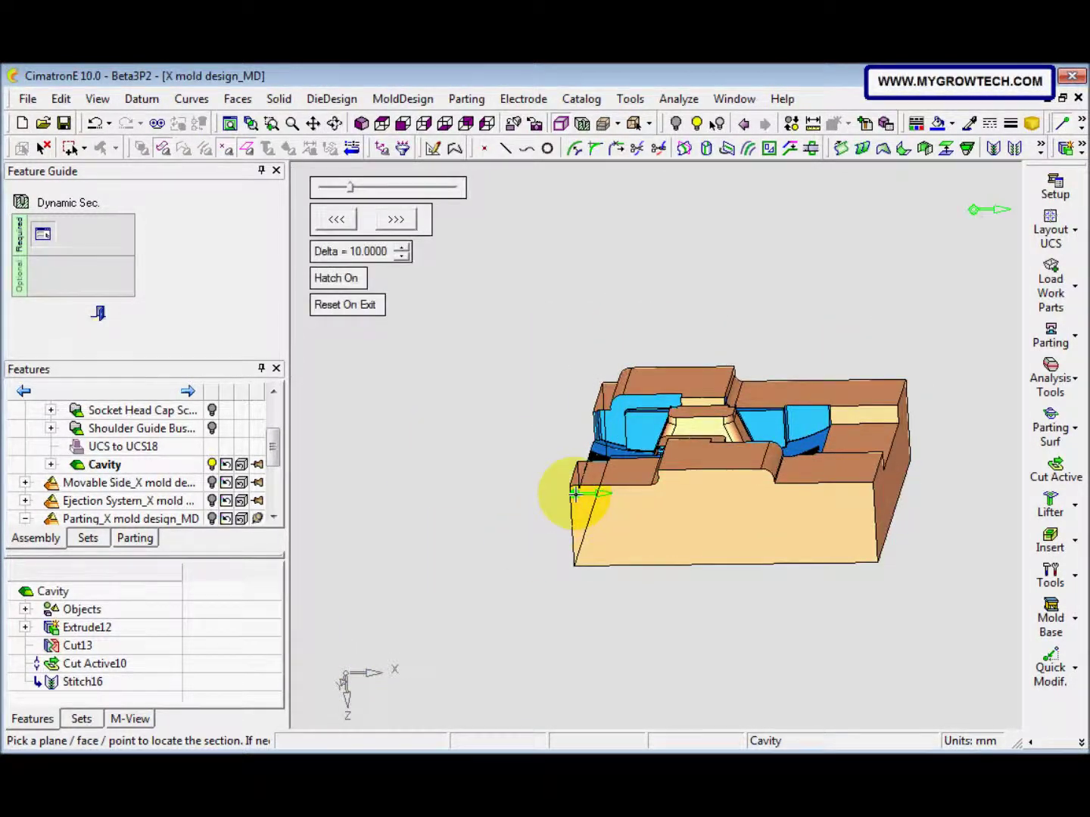
{"action": "right_click", "coordinate": [577, 496]}
{"action": "left_click", "coordinate": [651, 376]}
{"action": "mouse_move", "coordinate": [576, 496]}
{"action": "middle_mouse_down"}
{"action": "mouse_move", "coordinate": [589, 563]}
{"action": "mouse_move", "coordinate": [579, 523]}
{"action": "middle_mouse_up"}
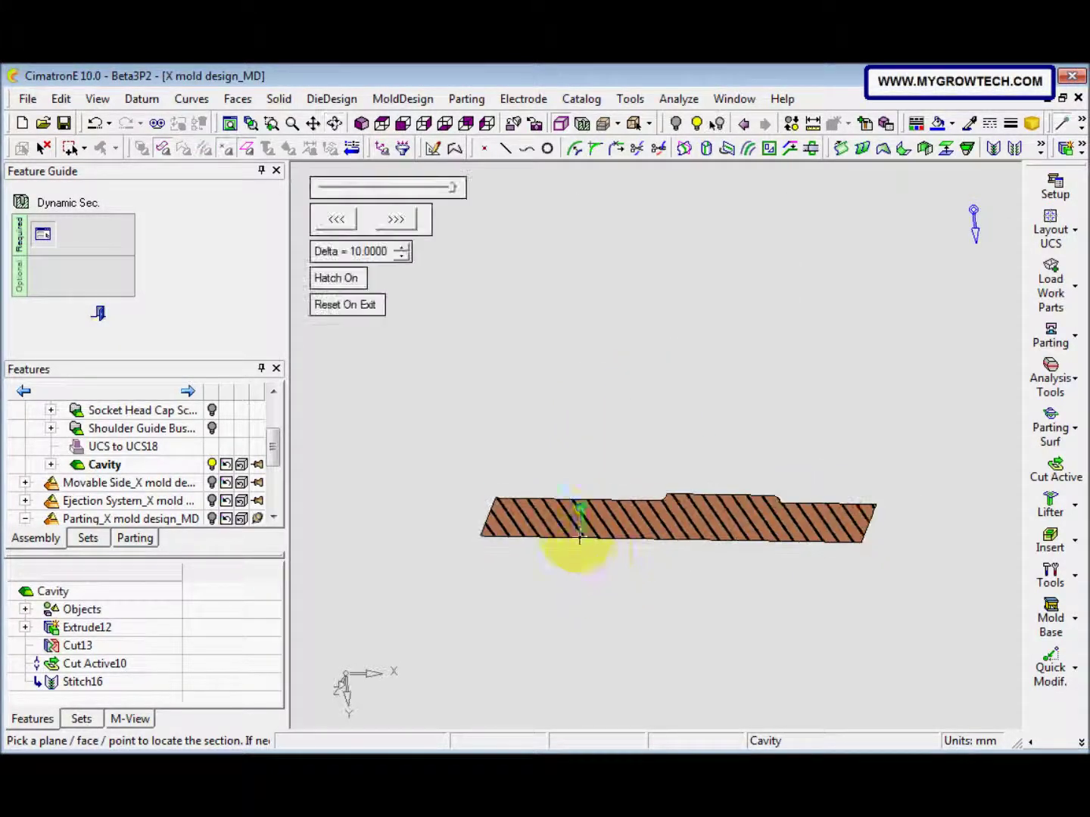
Move the section plane backward through the block in 10 mm increments to examine the cut pockets.
{"action": "left_click", "coordinate": [344, 220]}
{"action": "left_click", "coordinate": [344, 219]}
{"action": "left_click", "coordinate": [343, 220]}
{"action": "left_click", "coordinate": [343, 220]}
{"action": "mouse_move", "coordinate": [559, 452]}
{"action": "middle_mouse_down"}
{"action": "mouse_move", "coordinate": [718, 443]}
{"action": "mouse_move", "coordinate": [681, 519]}
{"action": "mouse_move", "coordinate": [620, 413]}
{"action": "mouse_move", "coordinate": [669, 397]}
{"action": "mouse_move", "coordinate": [673, 410]}
{"action": "mouse_move", "coordinate": [742, 438]}
{"action": "mouse_move", "coordinate": [628, 447]}
{"action": "mouse_move", "coordinate": [744, 419]}
{"action": "mouse_move", "coordinate": [729, 421]}
{"action": "middle_mouse_up"}
{"action": "middle_click_drag", "start_coordinate": [627, 485], "coordinate": [541, 401]}
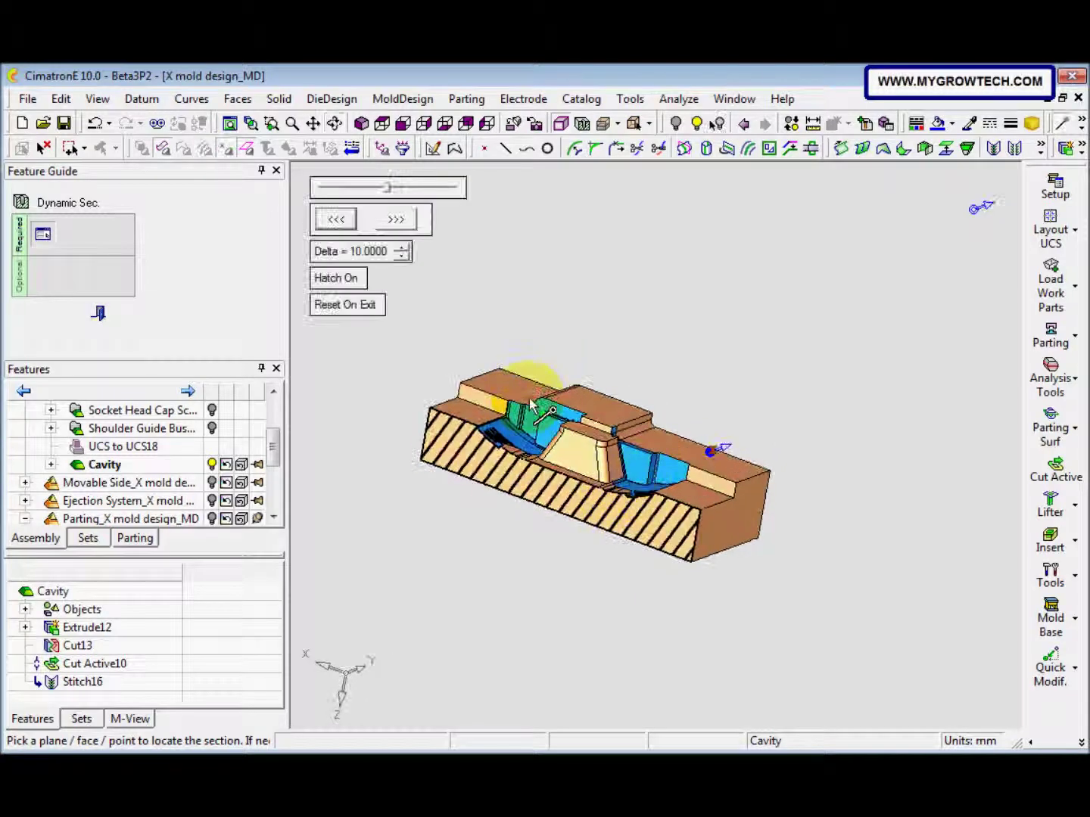
Step the section plane back and forth in 10 mm increments to check that the cavity block is solid.
{"action": "left_click", "coordinate": [345, 215]}
{"action": "left_click", "coordinate": [345, 215]}
{"action": "left_click", "coordinate": [345, 216]}
{"action": "left_click", "coordinate": [345, 215]}
{"action": "left_click", "coordinate": [346, 216]}
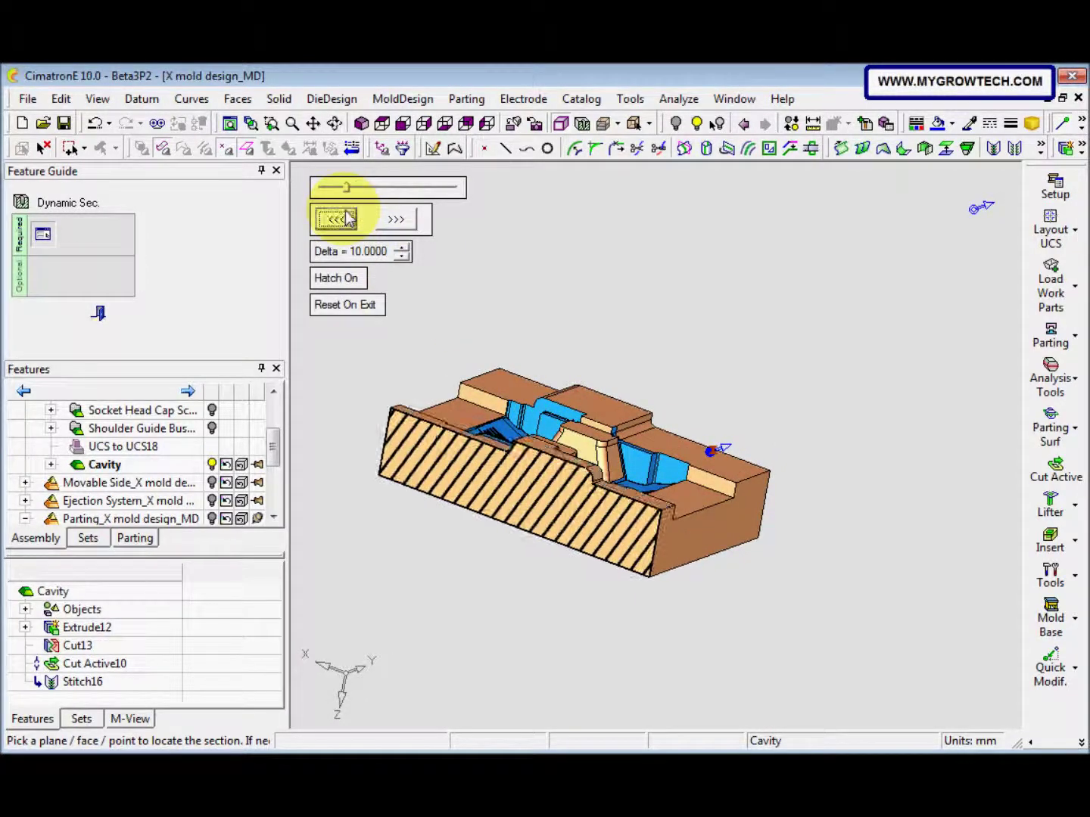
{"action": "left_click", "coordinate": [387, 219]}
{"action": "left_click", "coordinate": [391, 221]}
{"action": "left_click", "coordinate": [392, 221]}
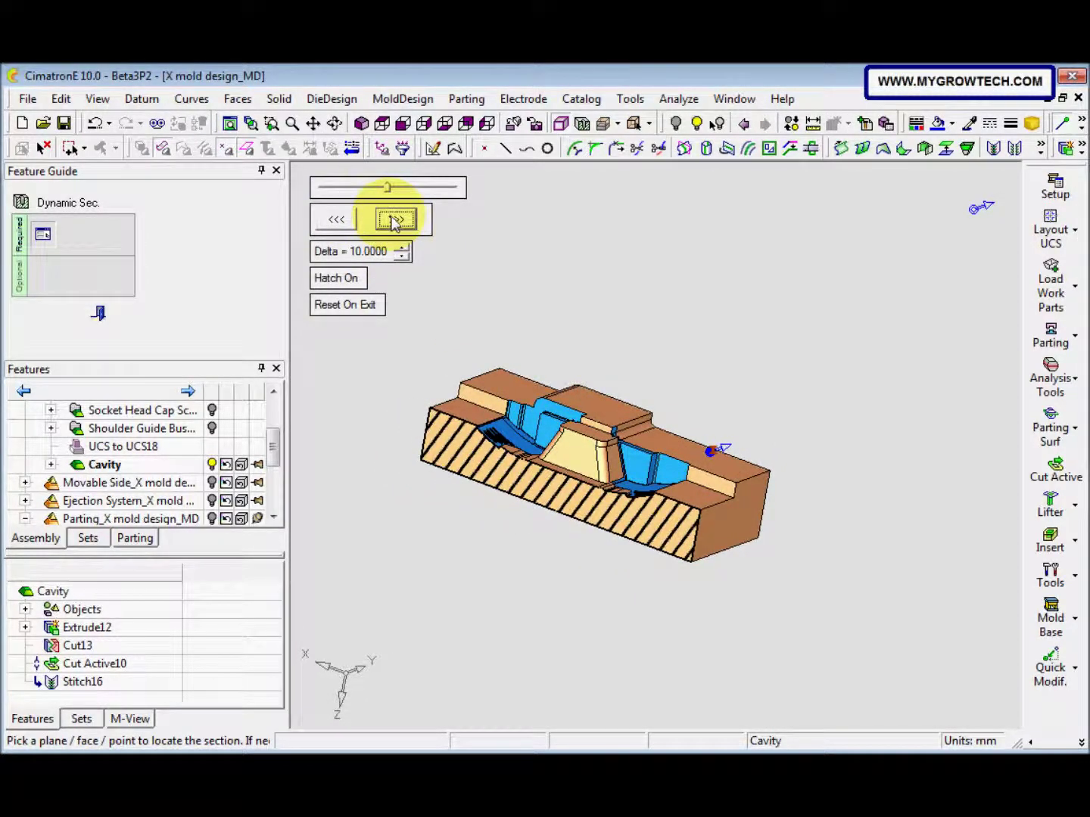
{"action": "left_click", "coordinate": [354, 220]}
{"action": "left_click", "coordinate": [357, 221]}
Exit the dynamic section and inspect the complete cavity block.
{"action": "middle_click_drag", "start_coordinate": [510, 360], "coordinate": [560, 377]}
{"action": "left_click", "coordinate": [551, 314]}
{"action": "middle_click_drag", "start_coordinate": [565, 317], "coordinate": [635, 450]}
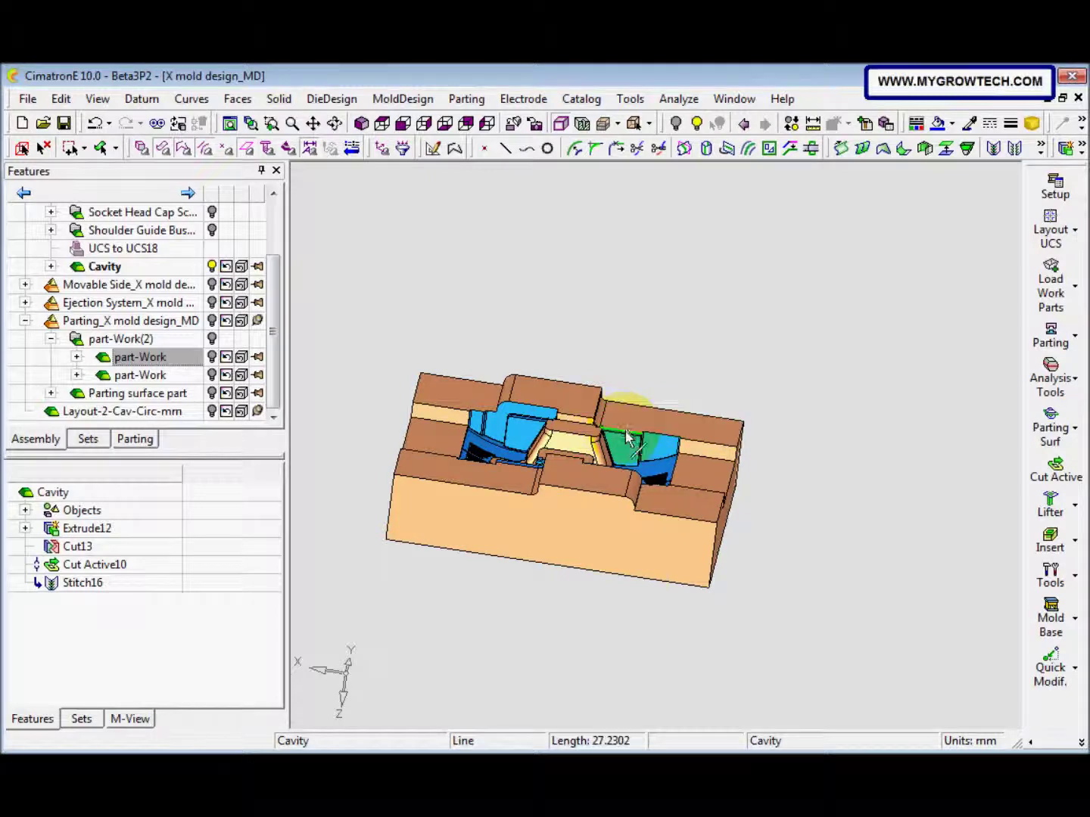
{"action": "left_click", "coordinate": [580, 503]}
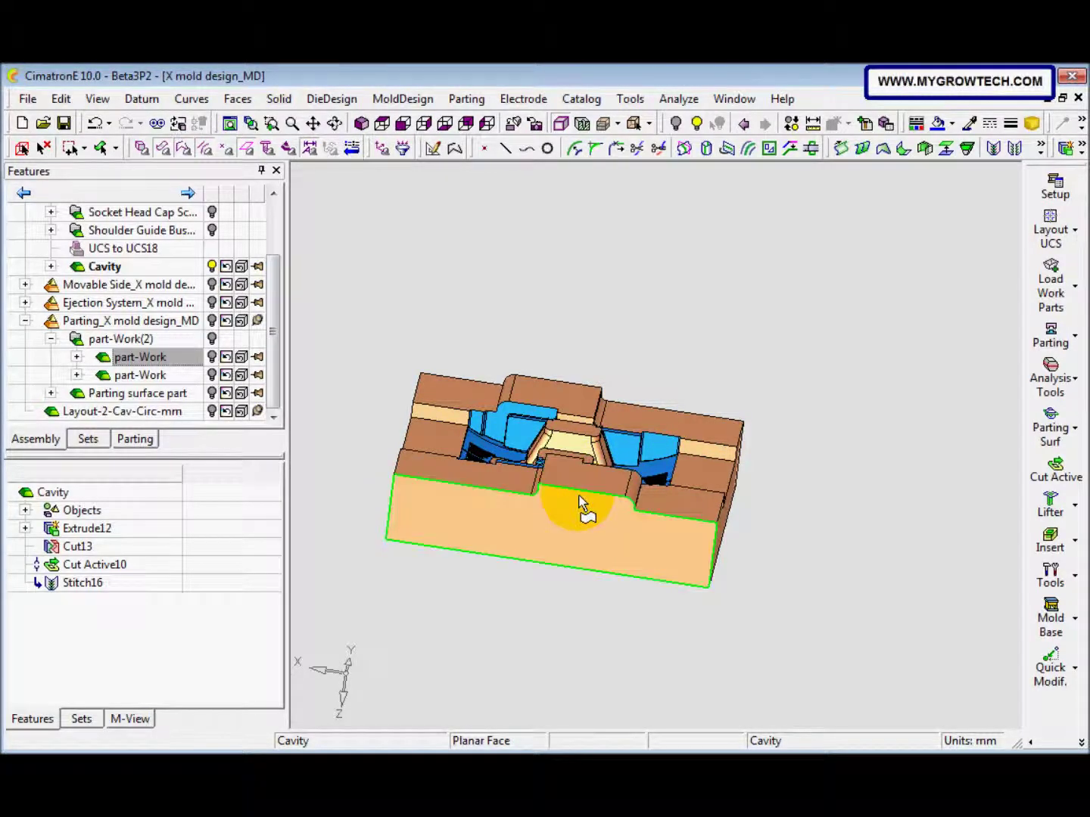